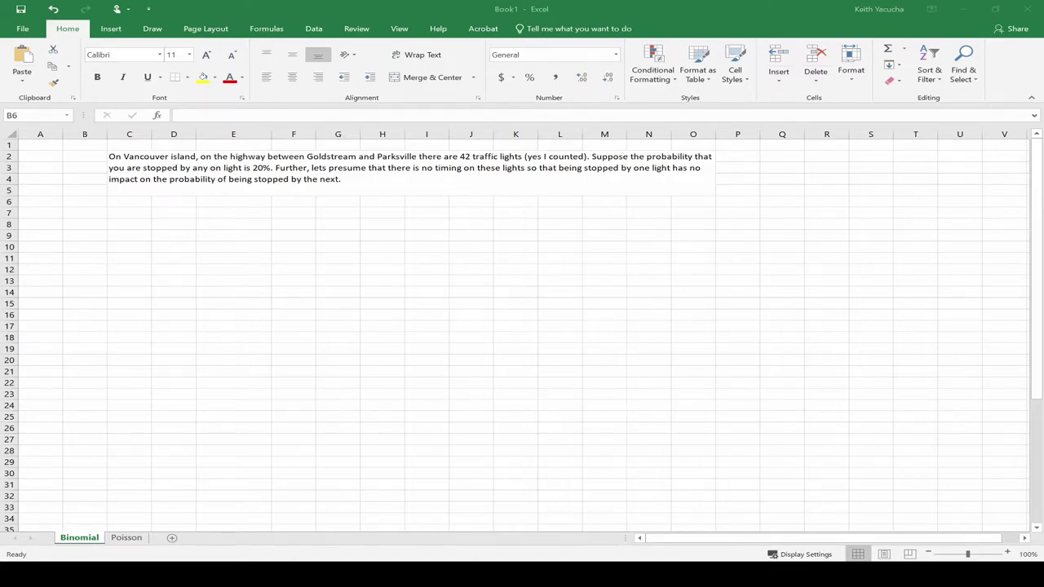
Enter labels n= and p= in B7:B8 with values 42 and 0.2 beside them
click(94, 210)
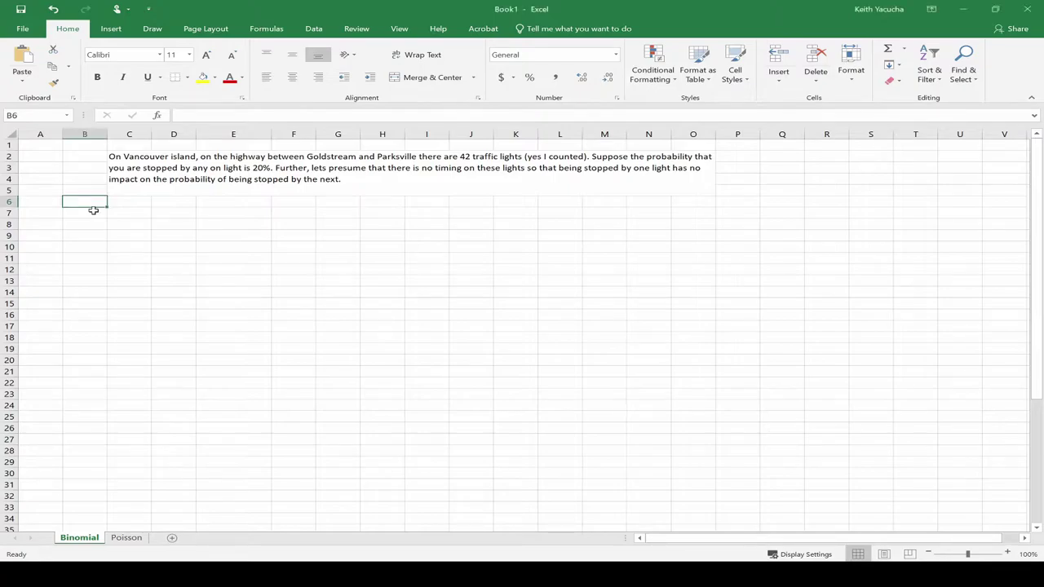
click(94, 210)
text(n=)
key(Return)
text(p=)
key(Return)
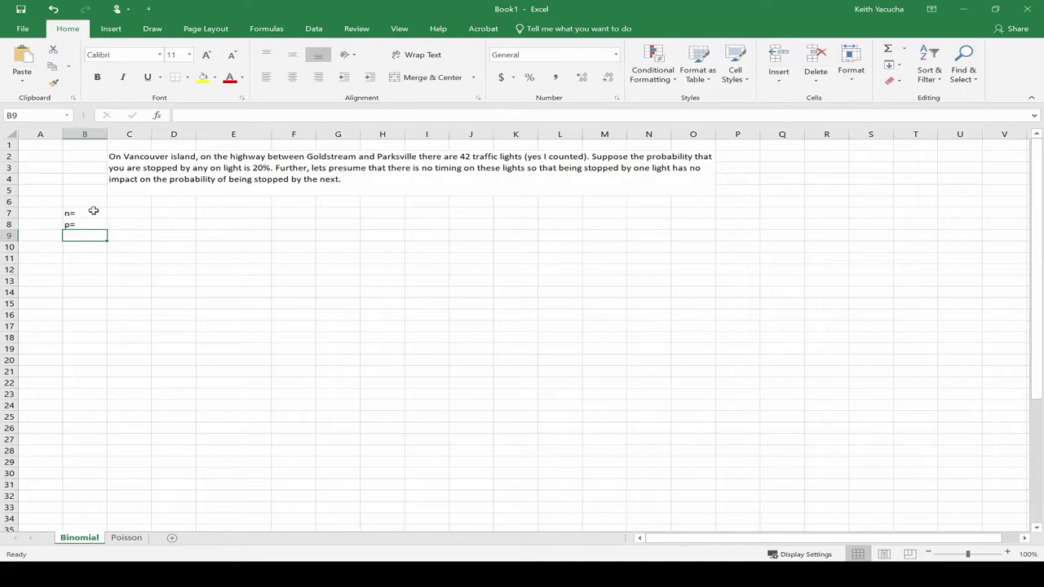
key(Right)
key(Up)
key(Up)
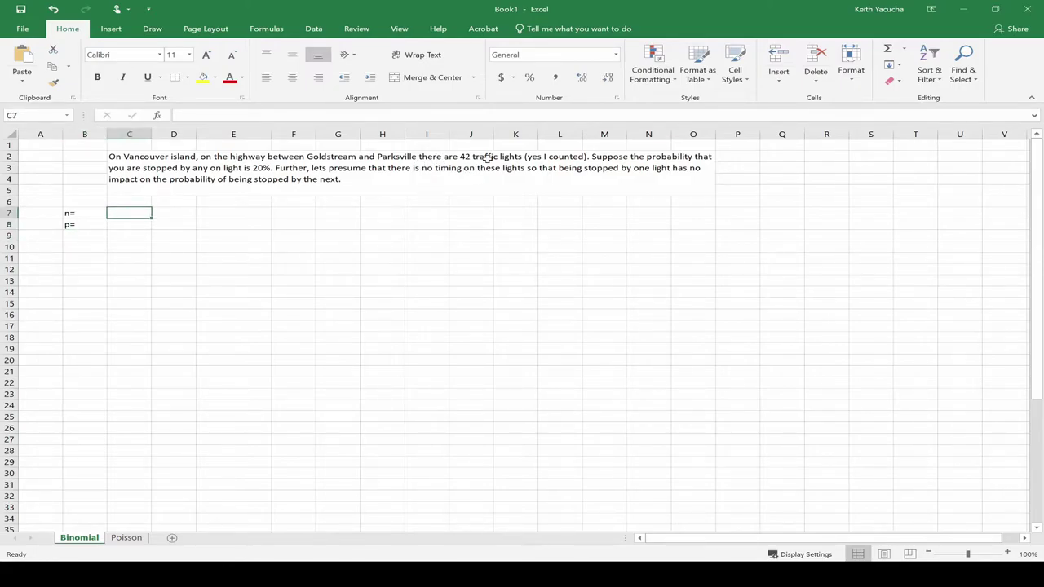
text(42)
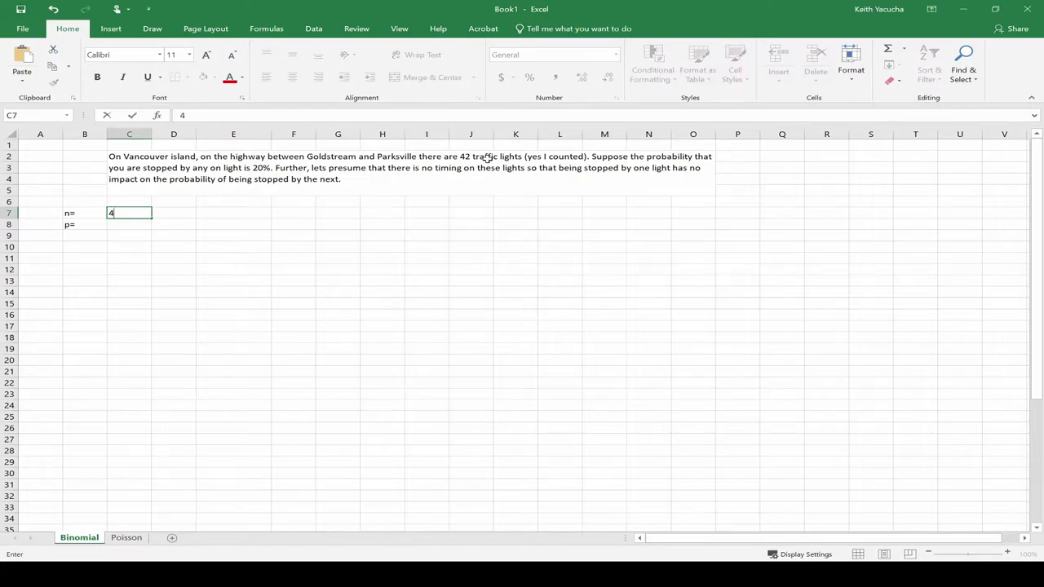
click(130, 226)
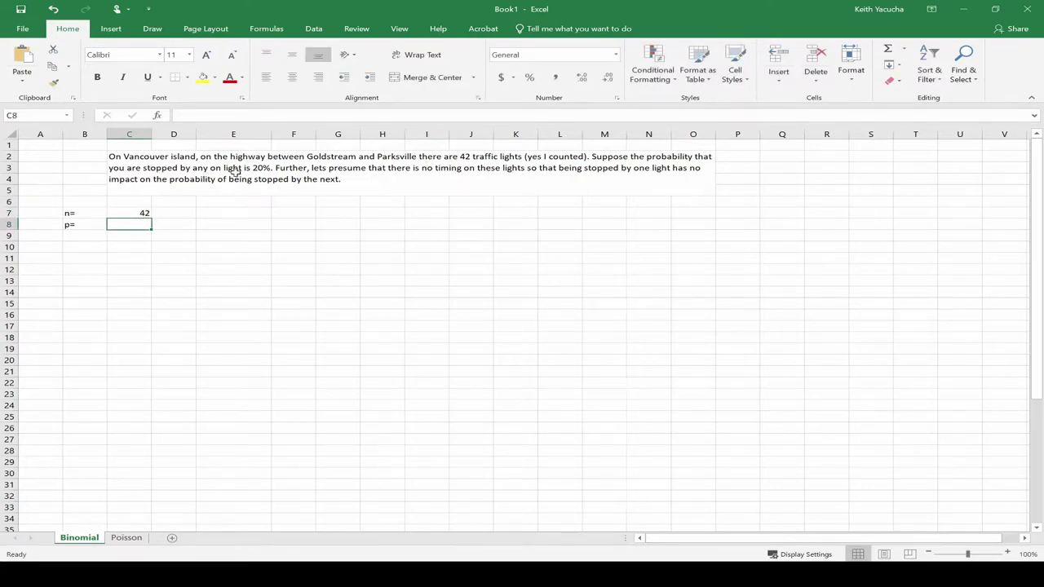
text(0.20)
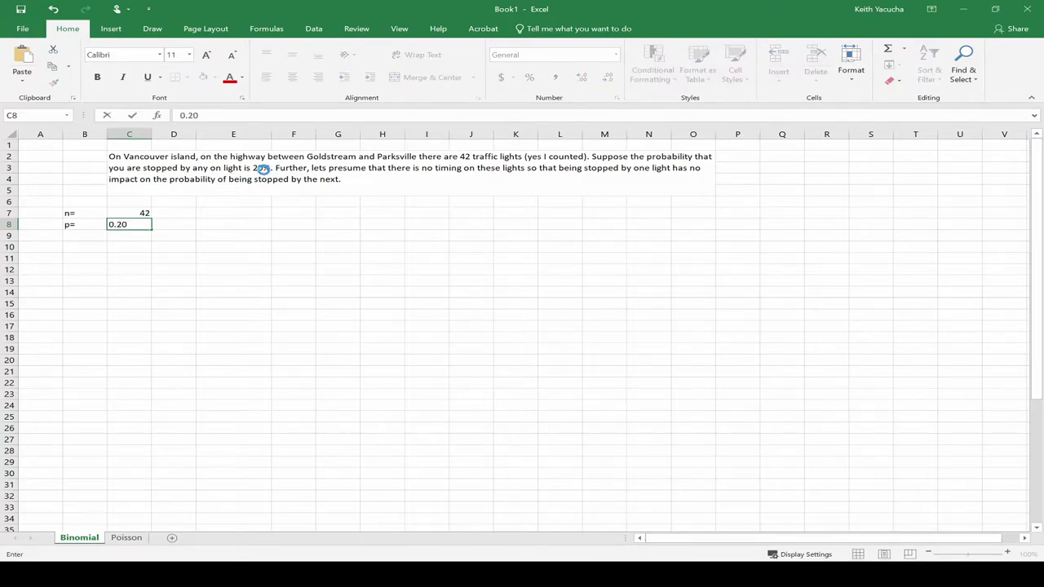
key(Return)
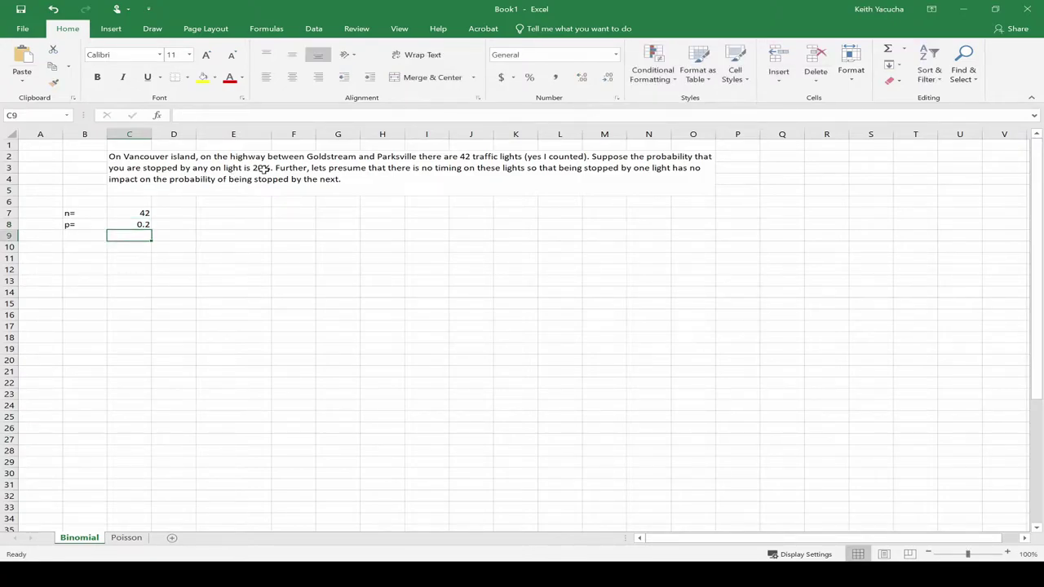
Add the table headers '# red lights (x)' in E7 and 'p(x)' in F7
key(Right)
key(Right)
key(Up)
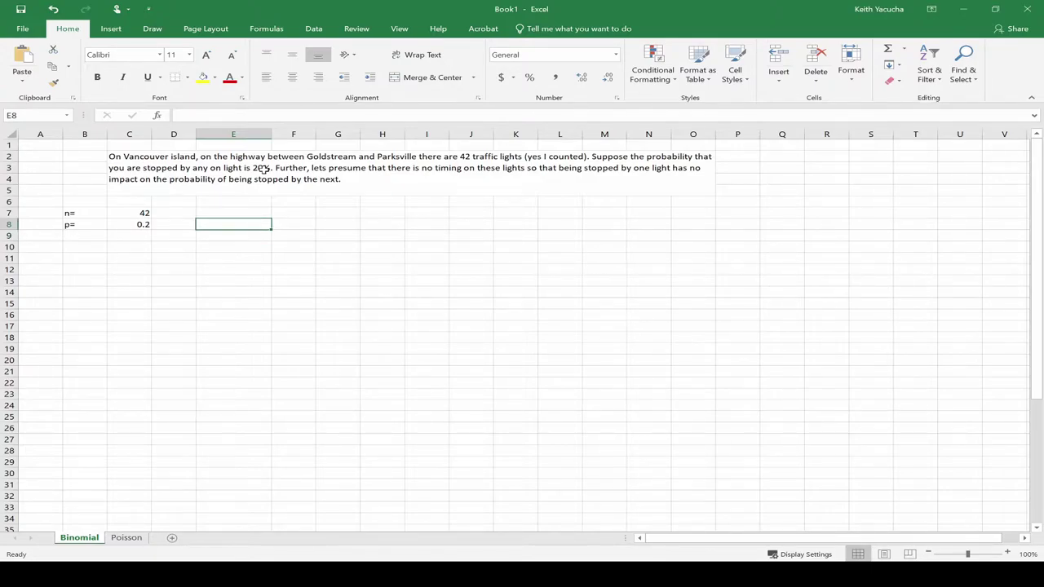
key(Up)
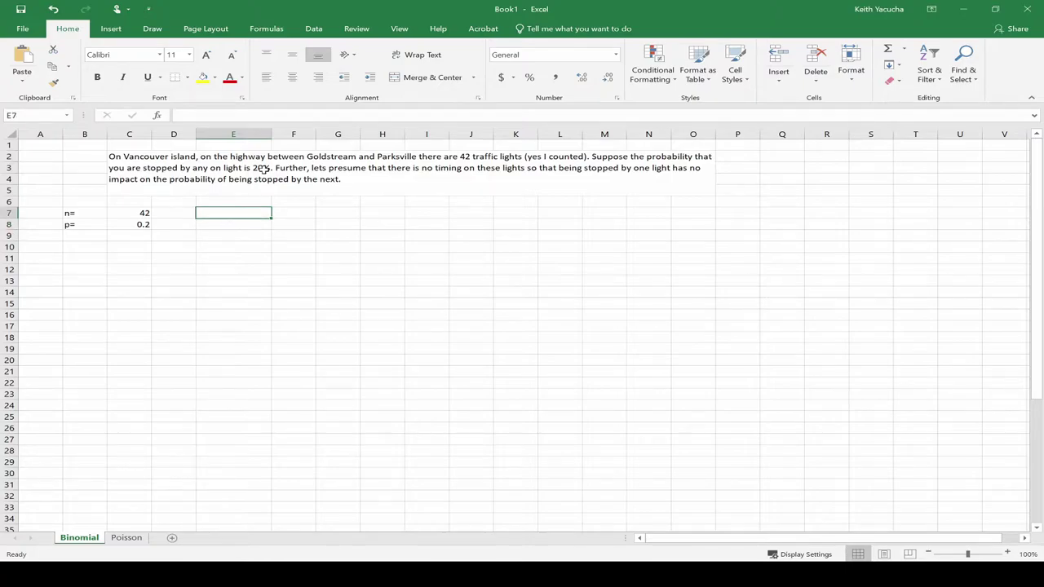
text(# red )
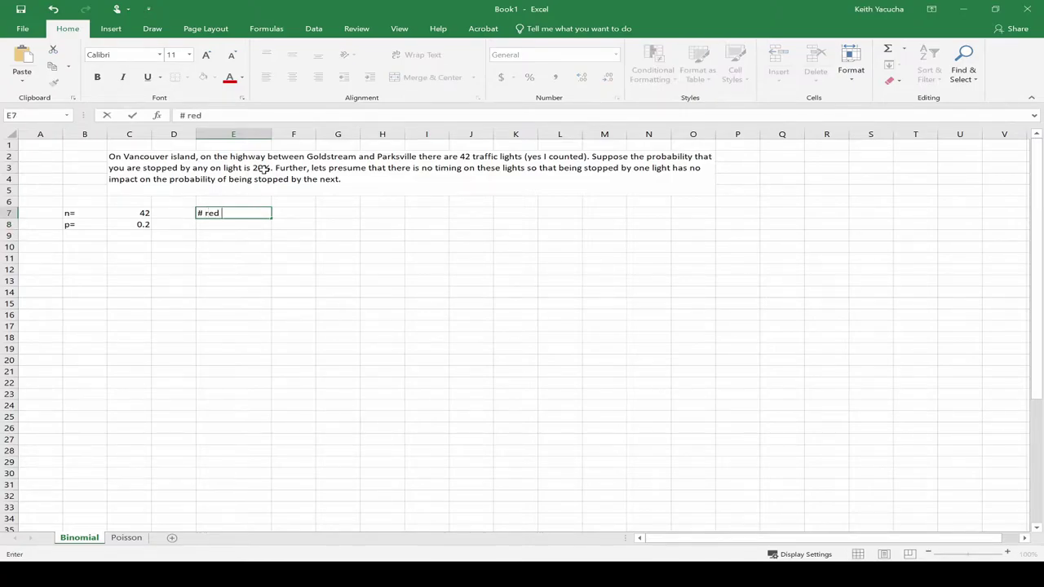
text(lights (x))
key(Tab)
text(p)
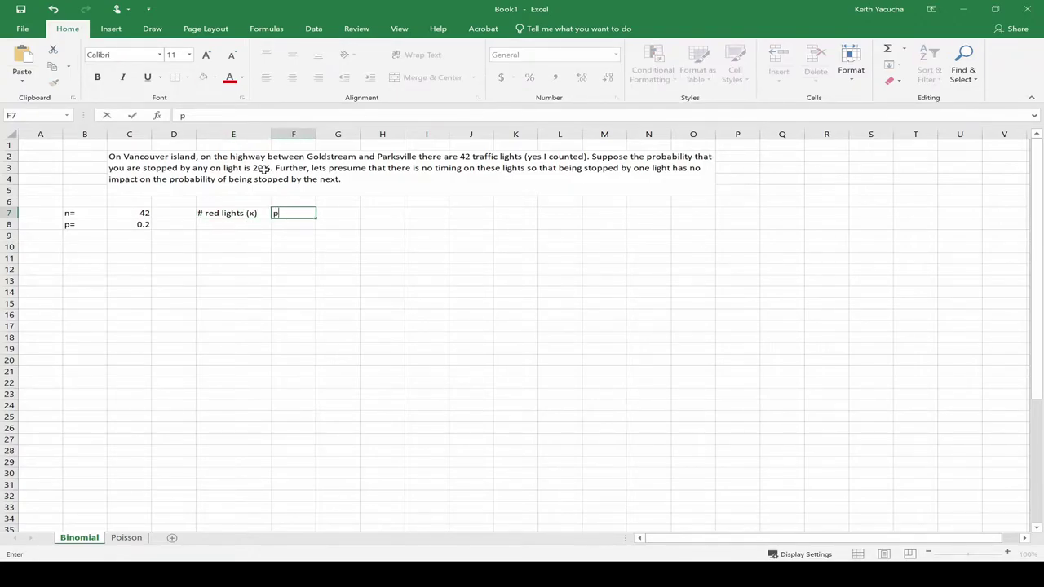
text((x))
key(Return)
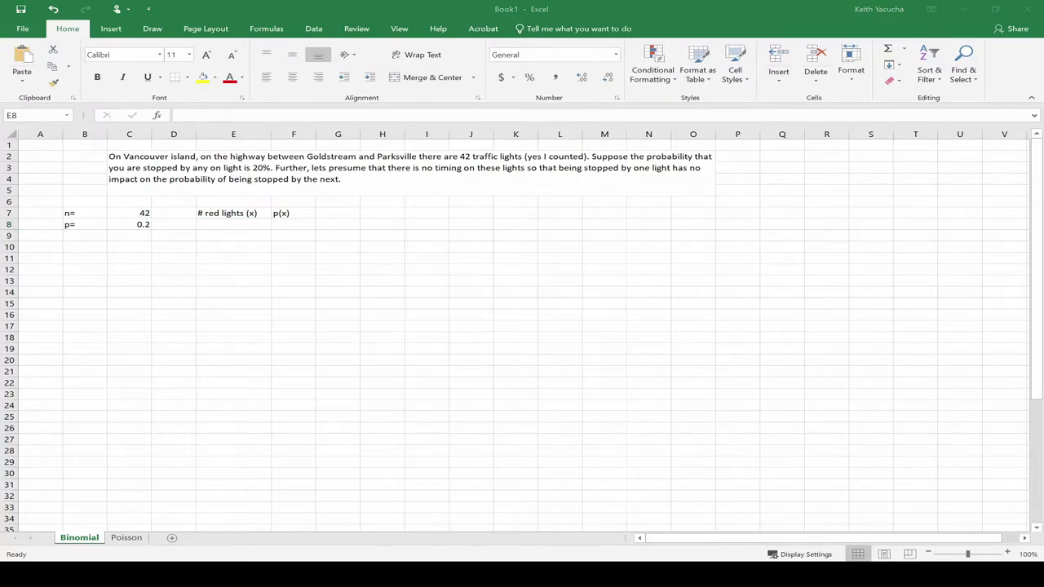
Enter the seed values 0, 1, 2 and 3 in E8:E11
click(251, 225)
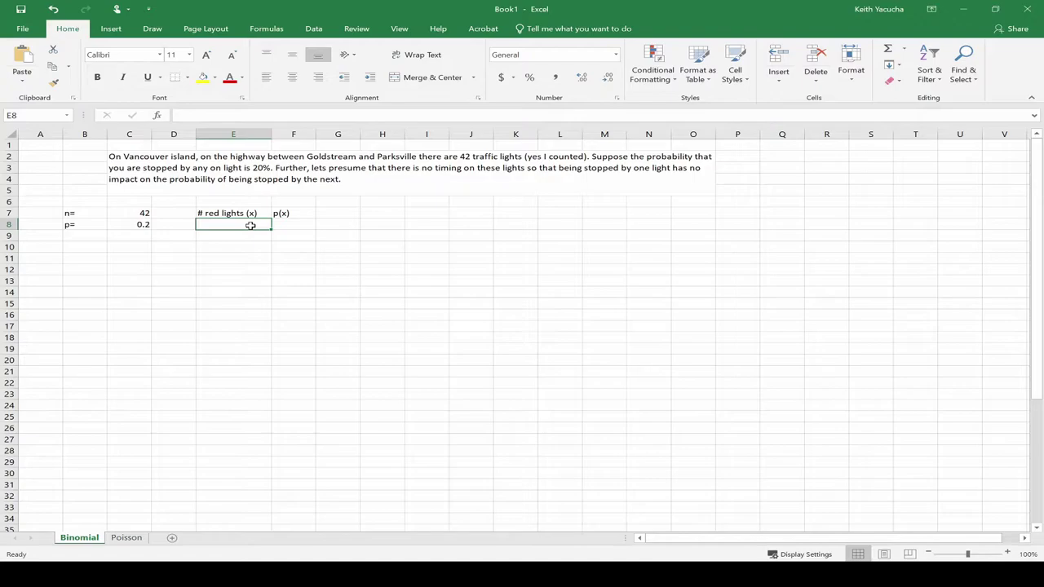
text(0)
key(Return)
text(1)
key(Return)
text(2)
key(Return)
text(3)
key(Return)
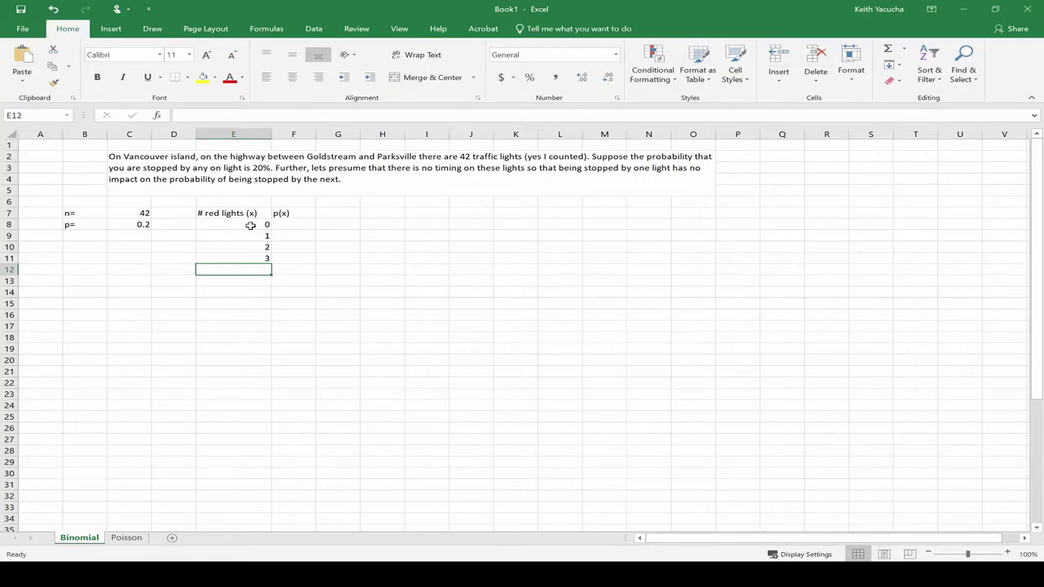
Extend the 0–3 series down to 42 in E50 with the fill handle
click(251, 225)
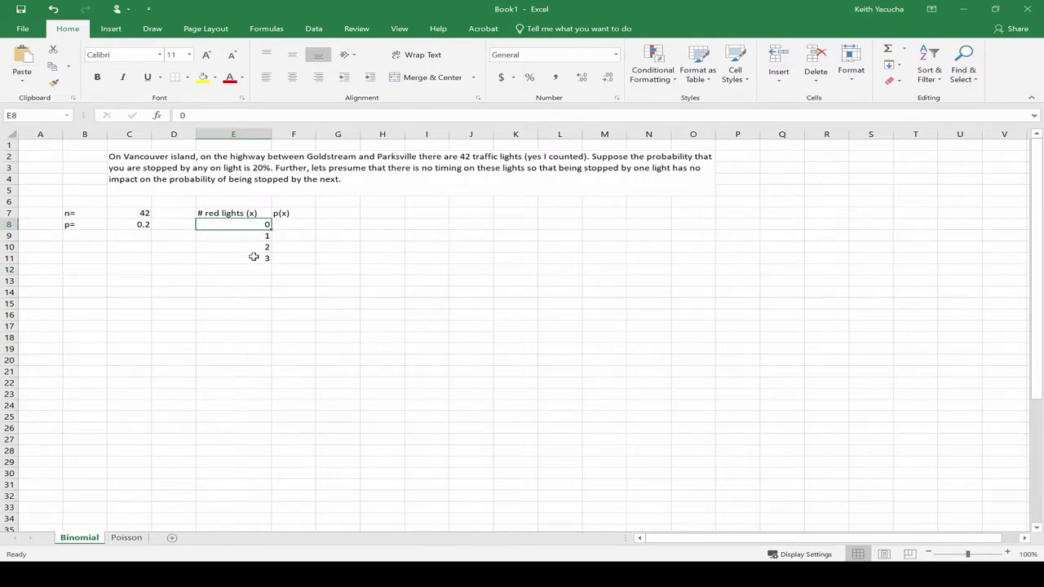
shift+click(253, 257)
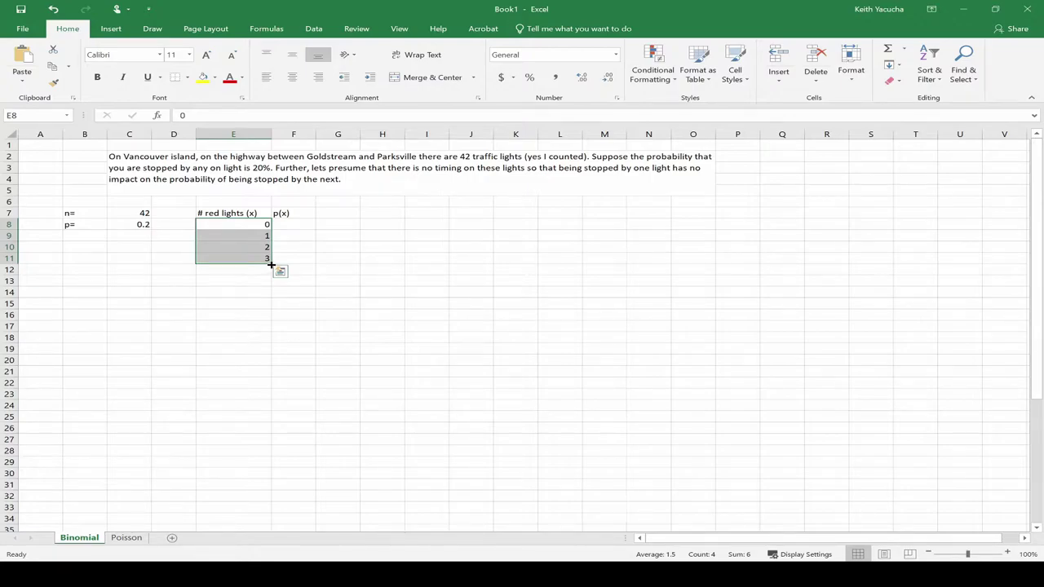
drag(270, 265, 254, 513)
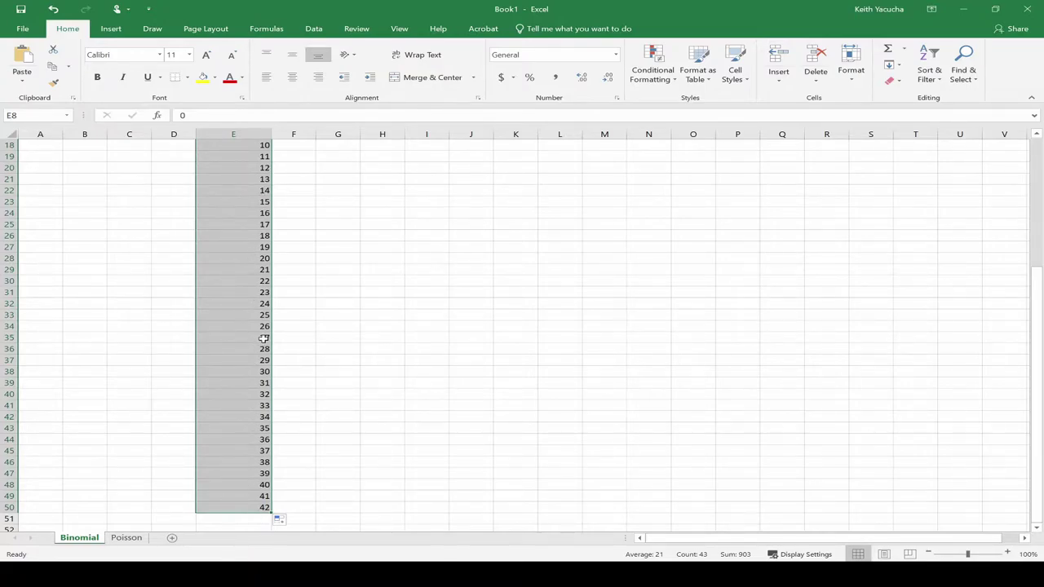
scroll(267, 320, up, 6)
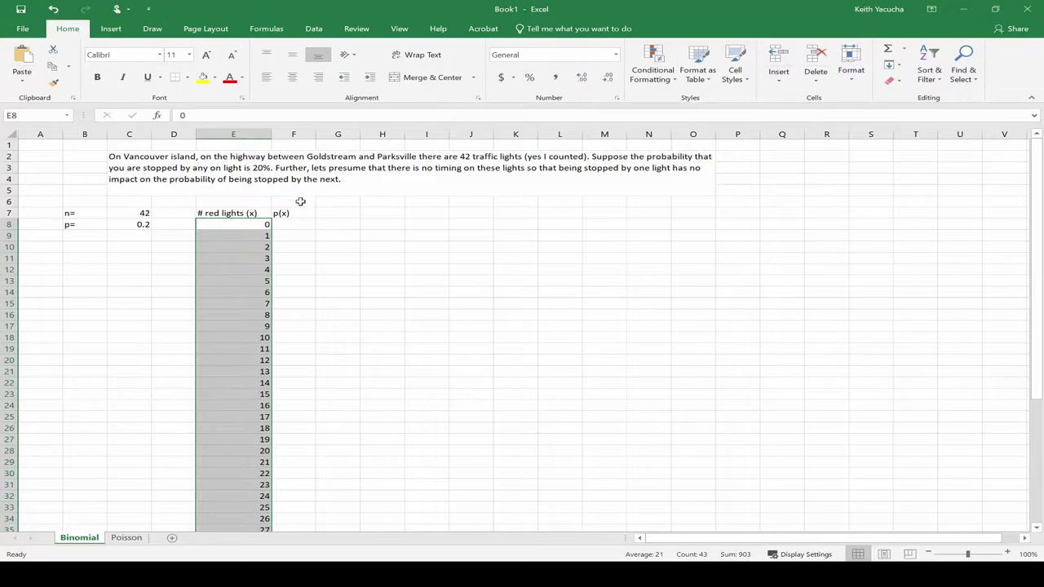
click(303, 229)
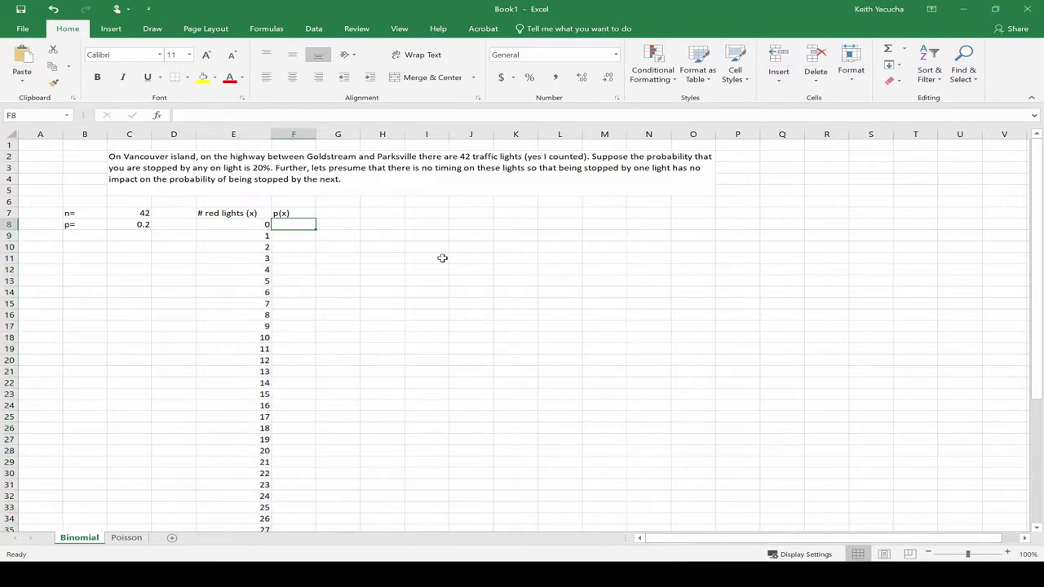
text(=)
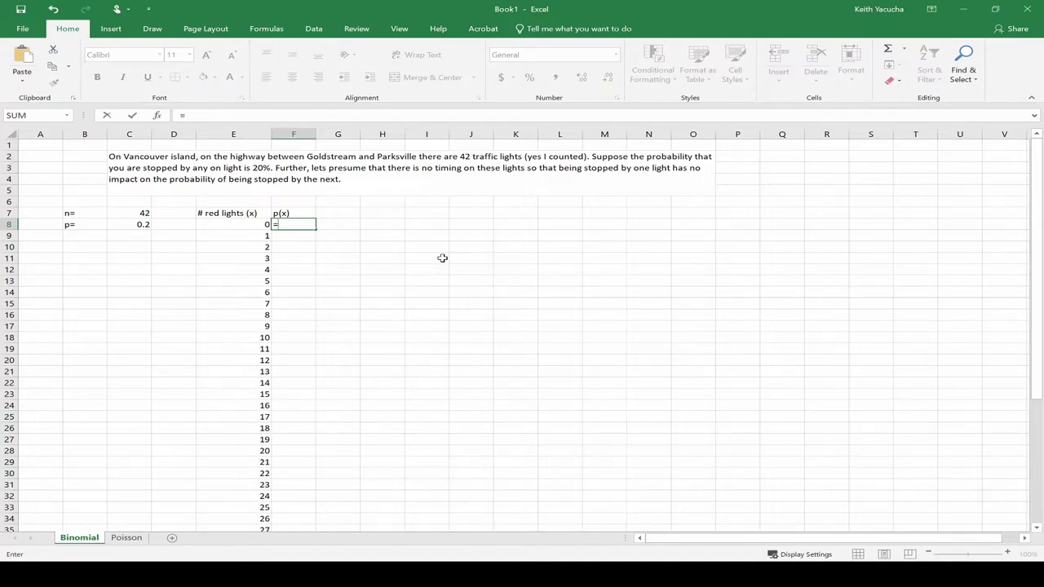
text(binom)
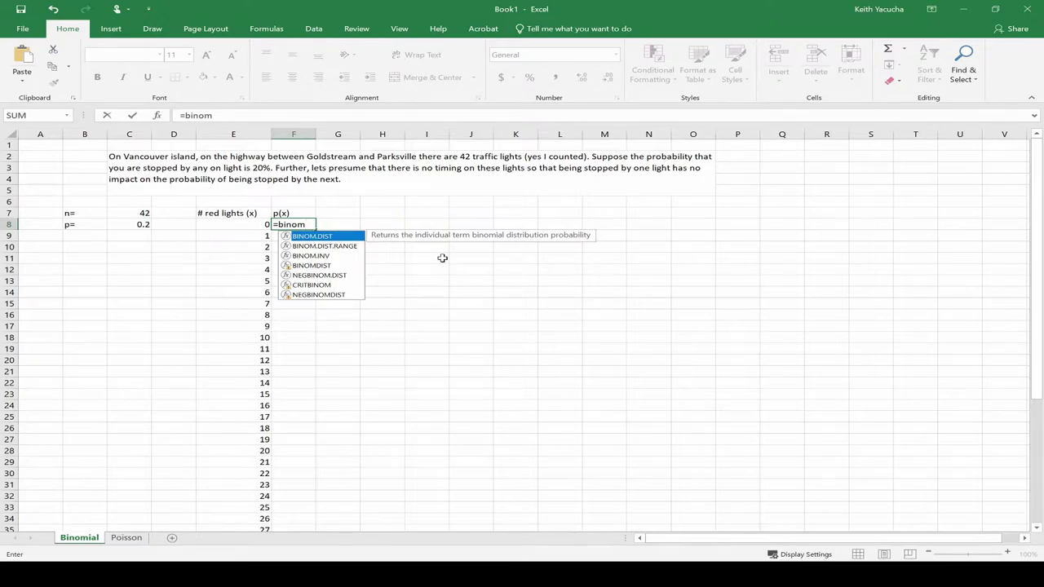
key(Tab)
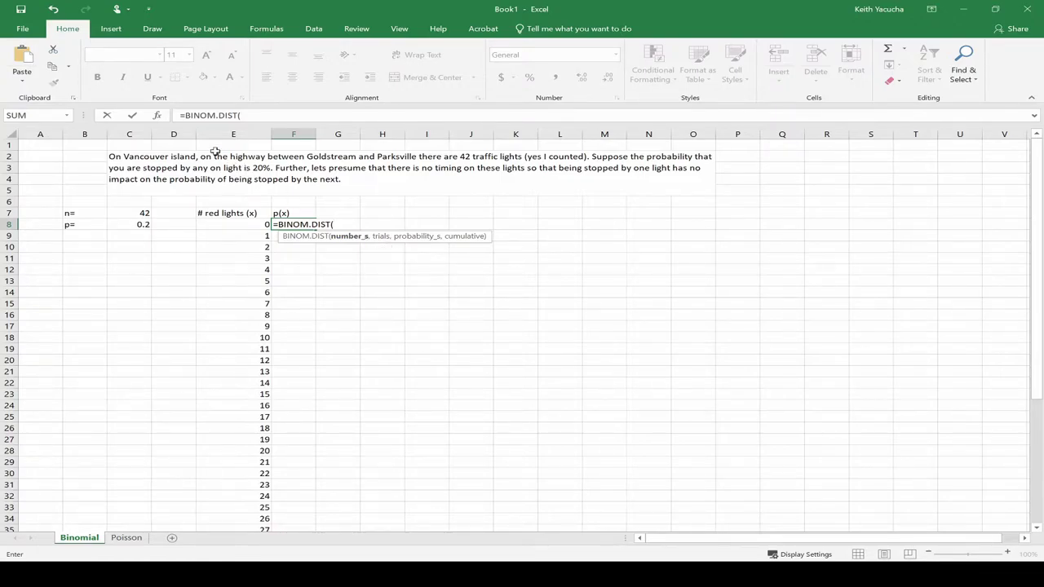
click(157, 115)
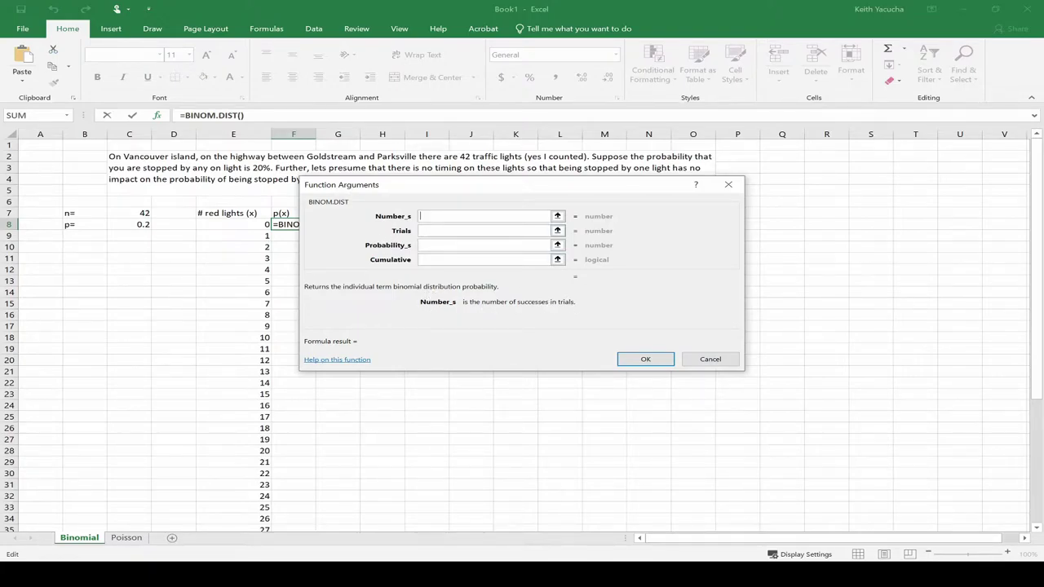
click(461, 233)
click(451, 245)
click(461, 260)
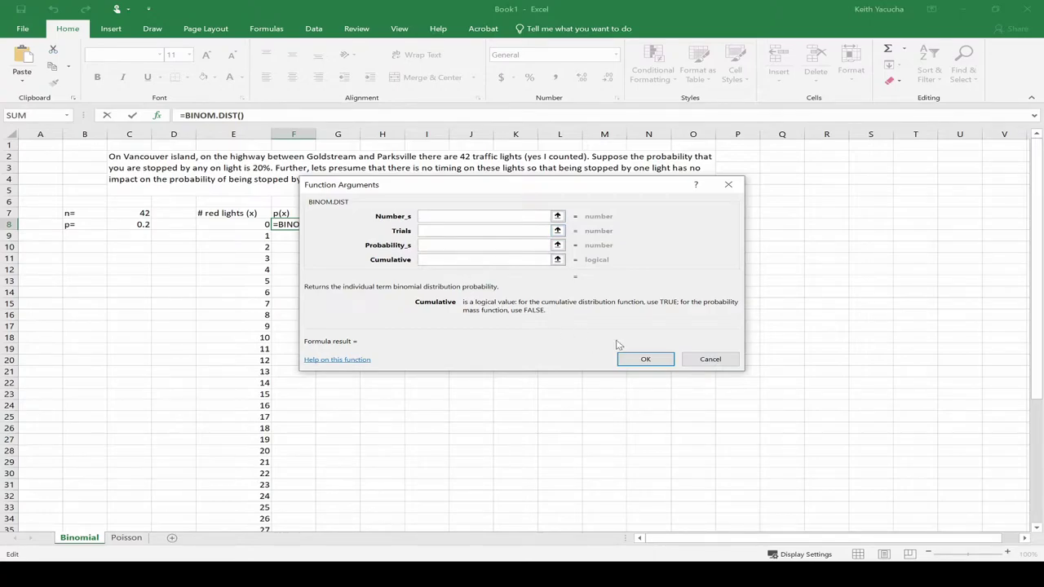
click(706, 359)
Enter =BINOM.DIST(E8,C7,C8,FALSE) in F8 to compute p(0)
text(=bino)
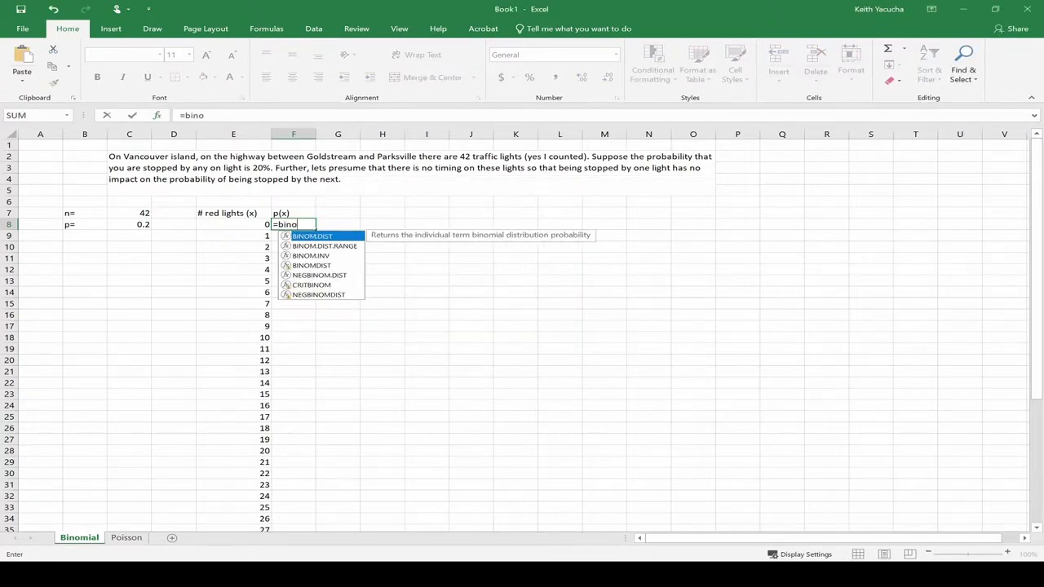
key(Tab)
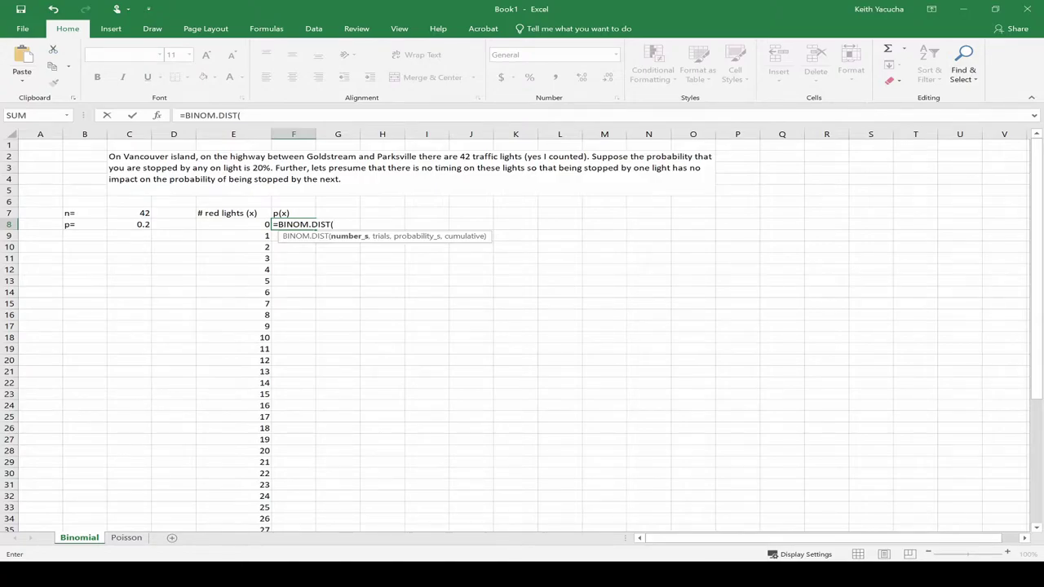
click(236, 225)
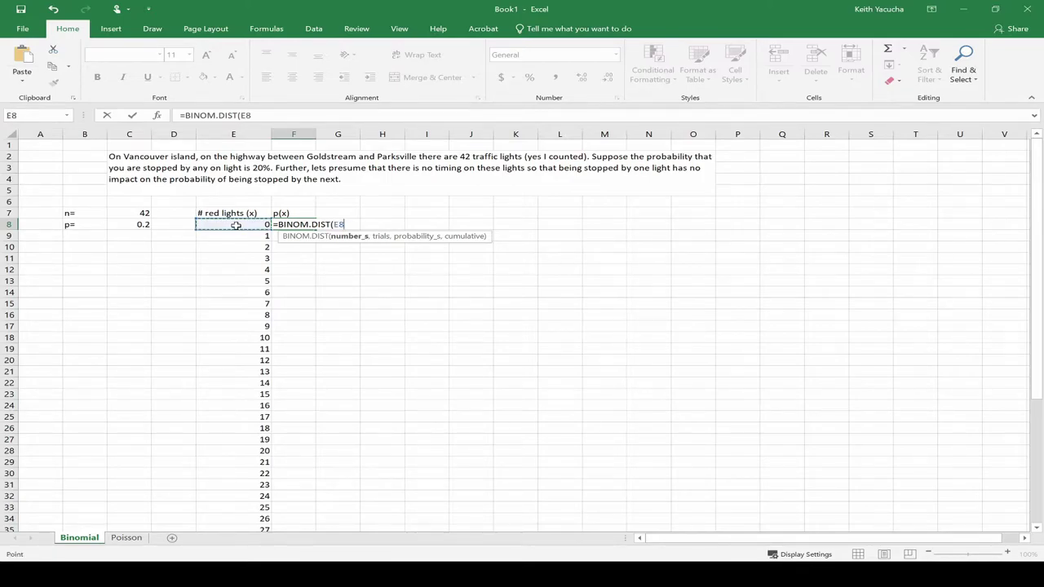
text(,)
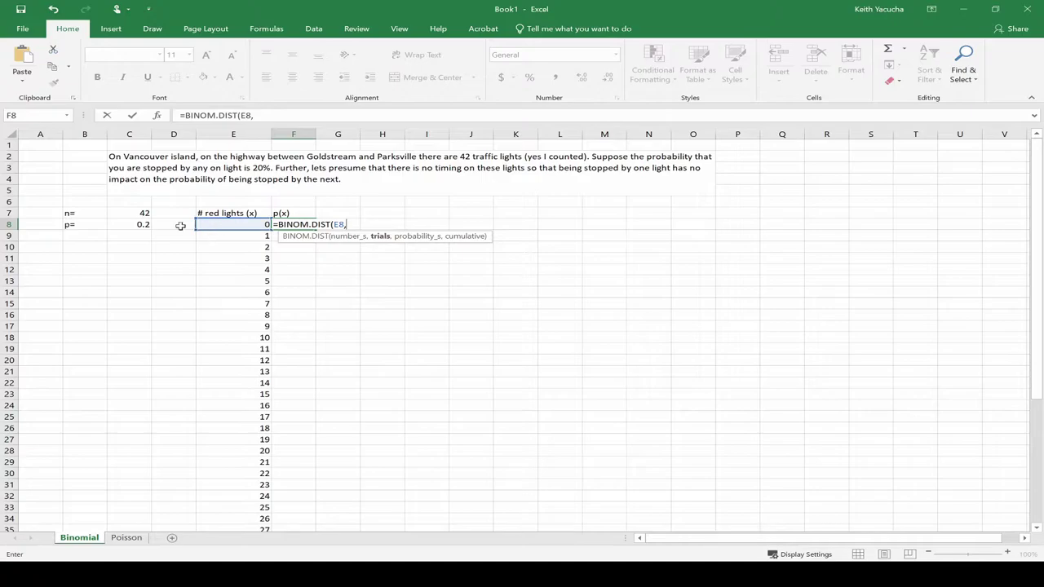
click(125, 213)
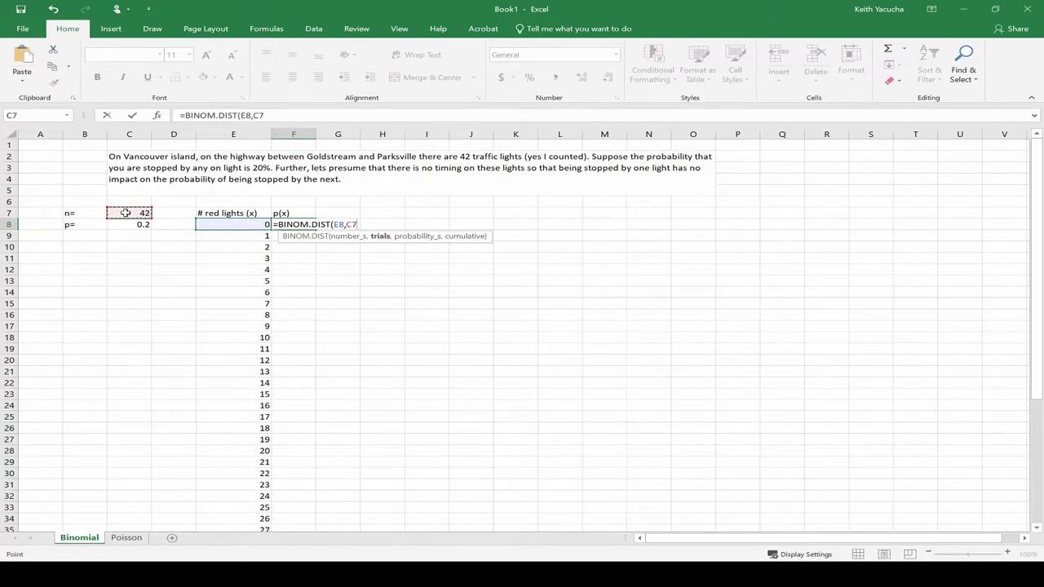
text(,)
click(133, 228)
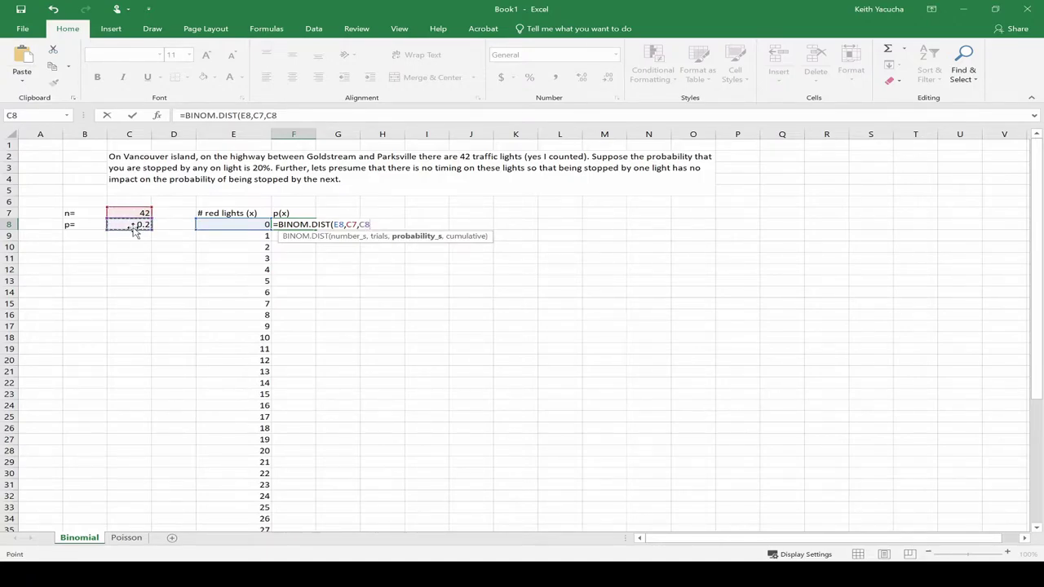
text(,)
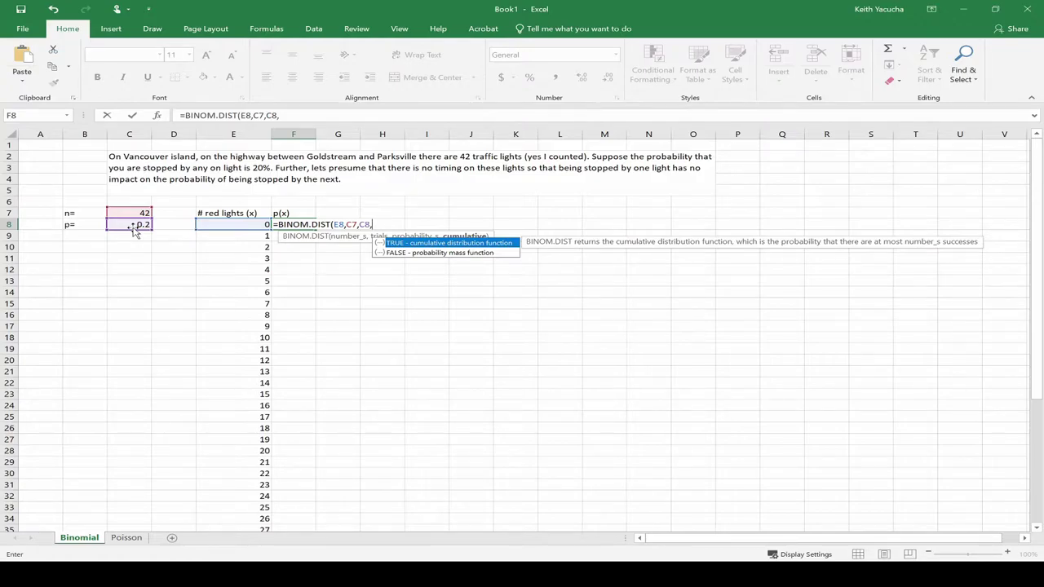
text(FALSE)
text())
key(Return)
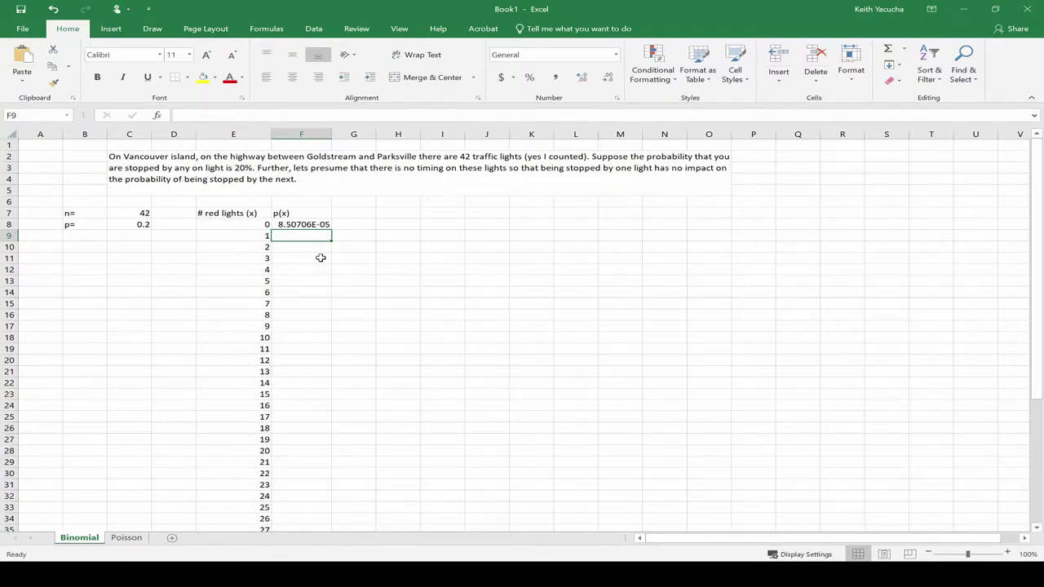
Format column F as Number with 4 decimal places via Format Cells
click(311, 137)
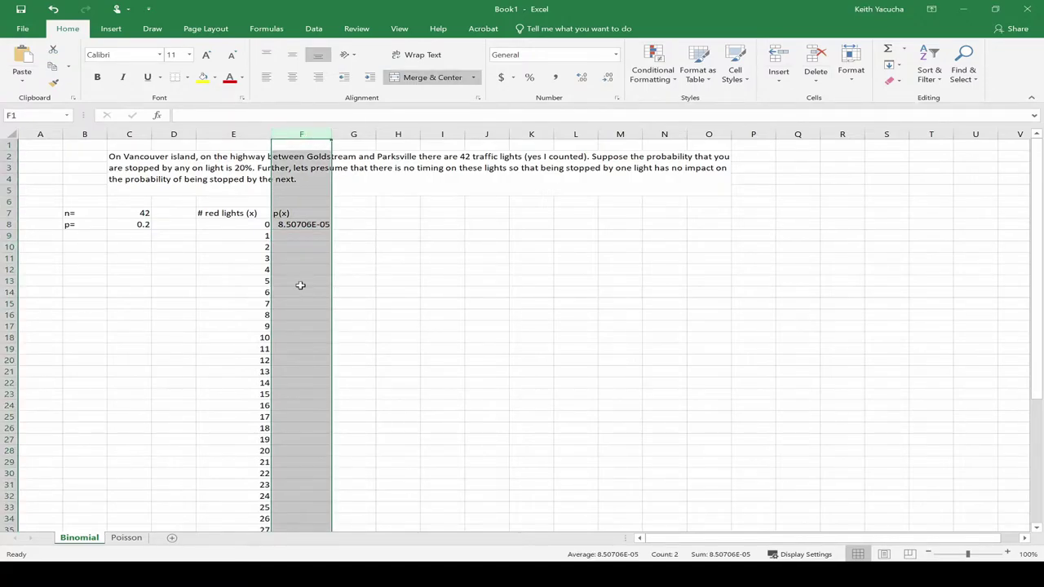
right_click(303, 221)
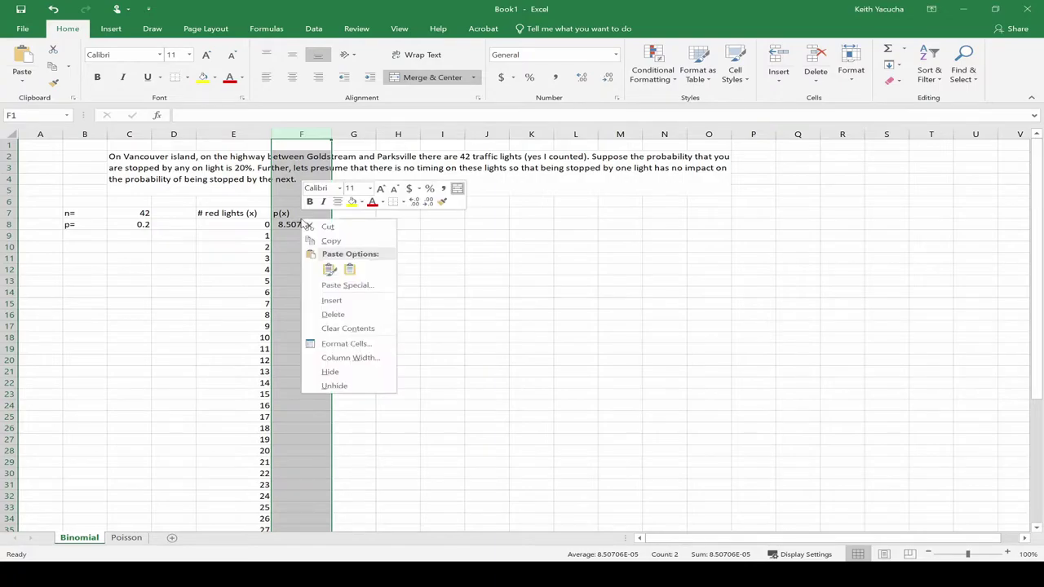
click(345, 343)
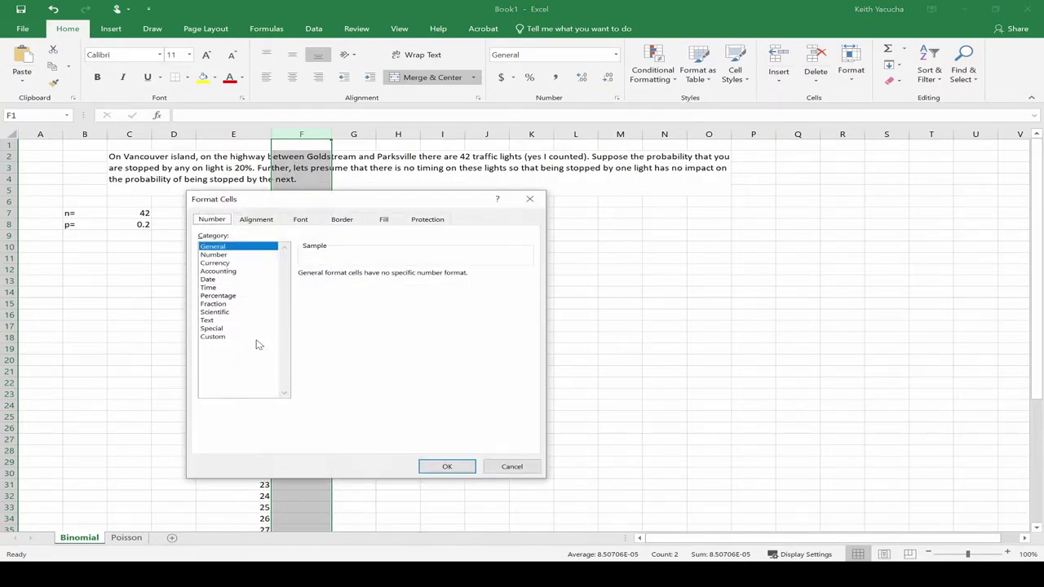
click(228, 255)
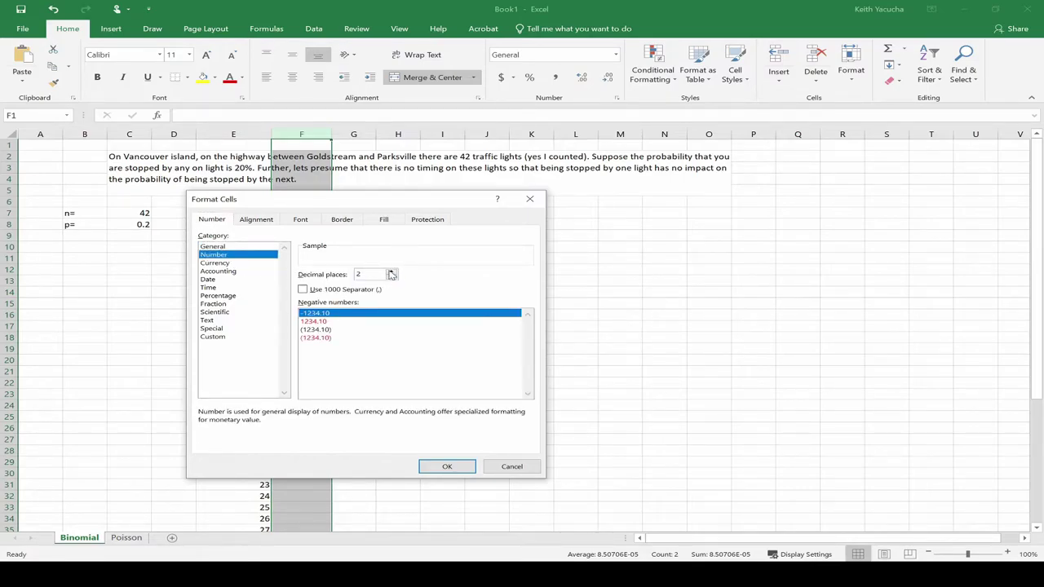
click(391, 272)
click(391, 271)
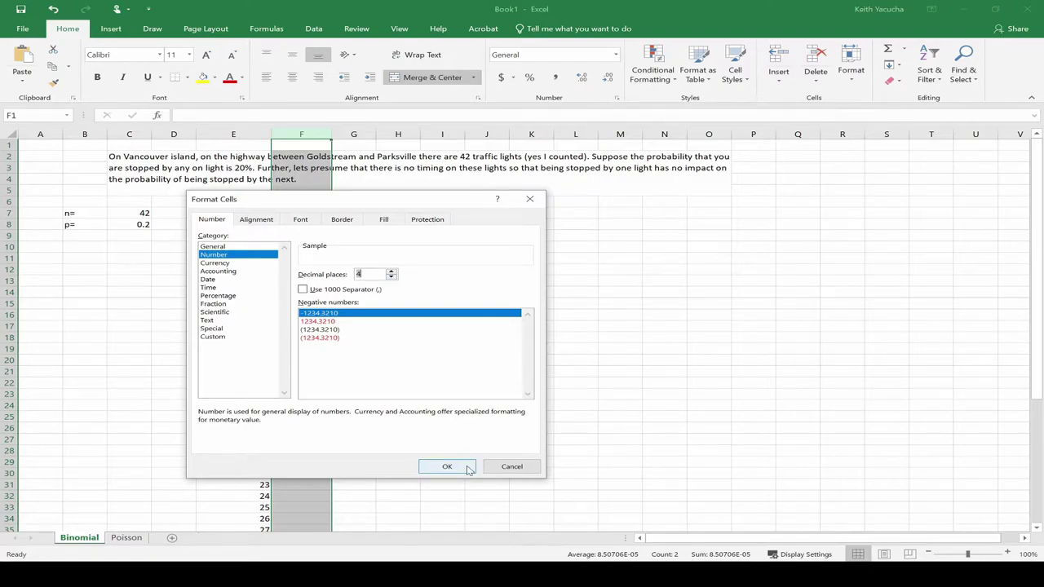
click(469, 470)
click(394, 327)
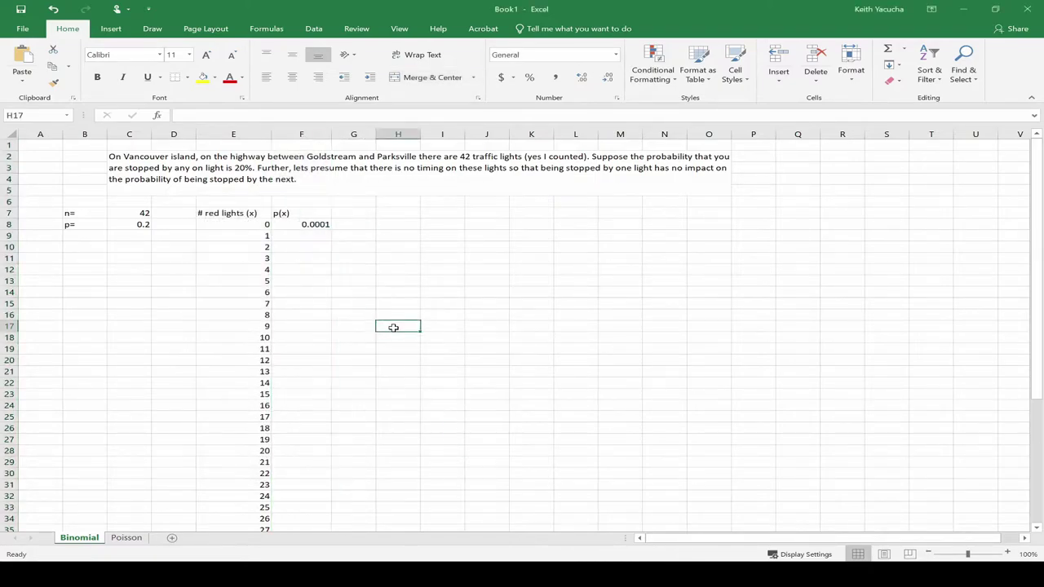
Copy F8's p(x) formula down to F20, covering x up to 12
click(303, 225)
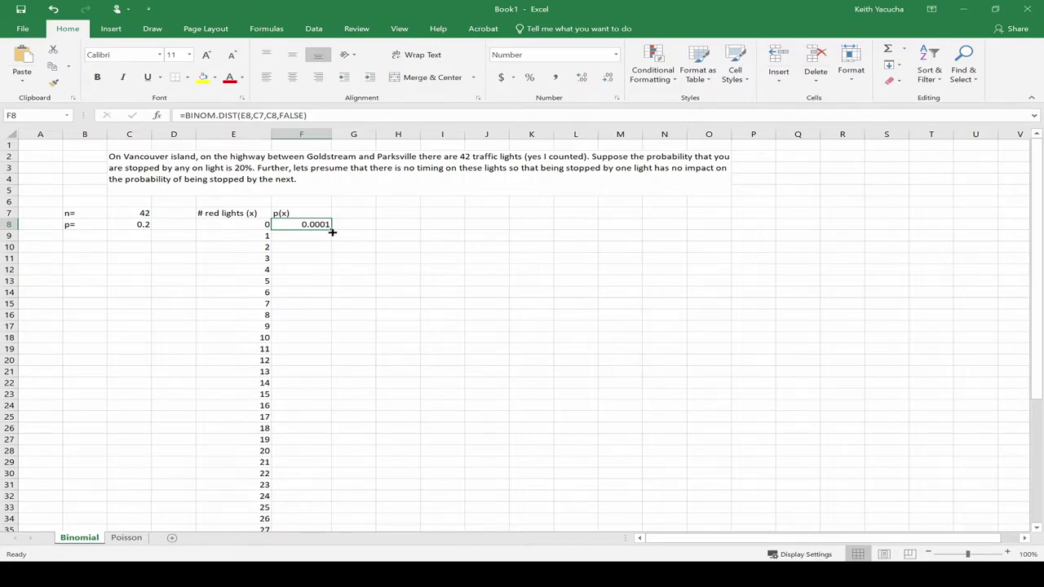
drag(332, 233, 334, 366)
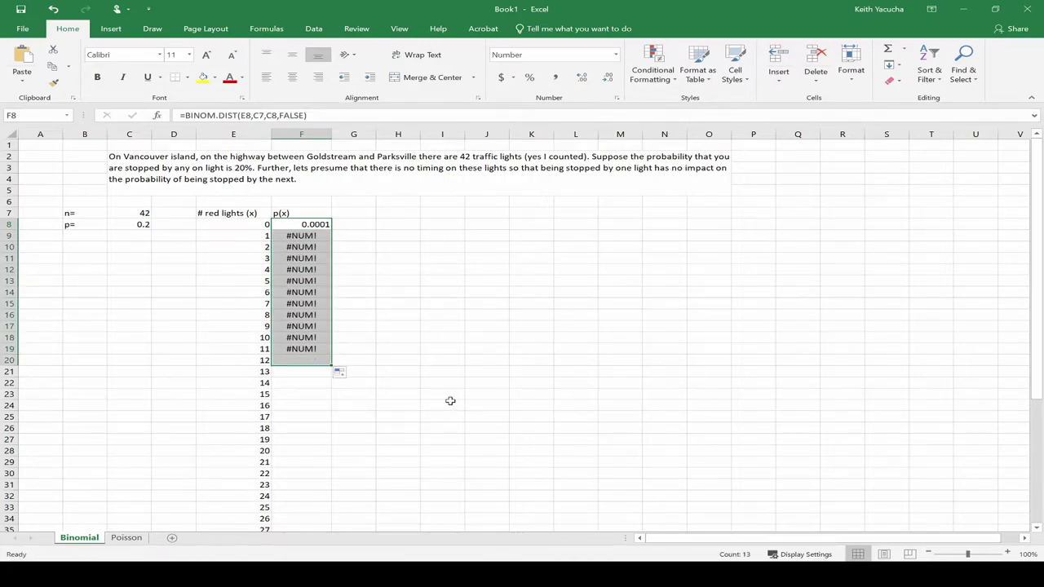
click(462, 302)
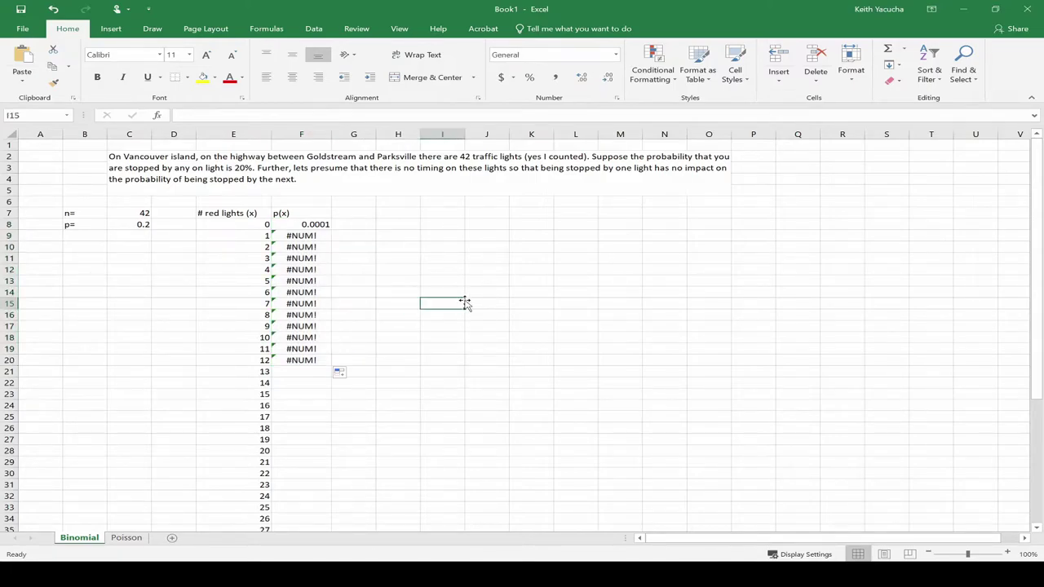
Inspect the F8 and F9 formulas to see the shifted n and p references
click(307, 227)
click(309, 115)
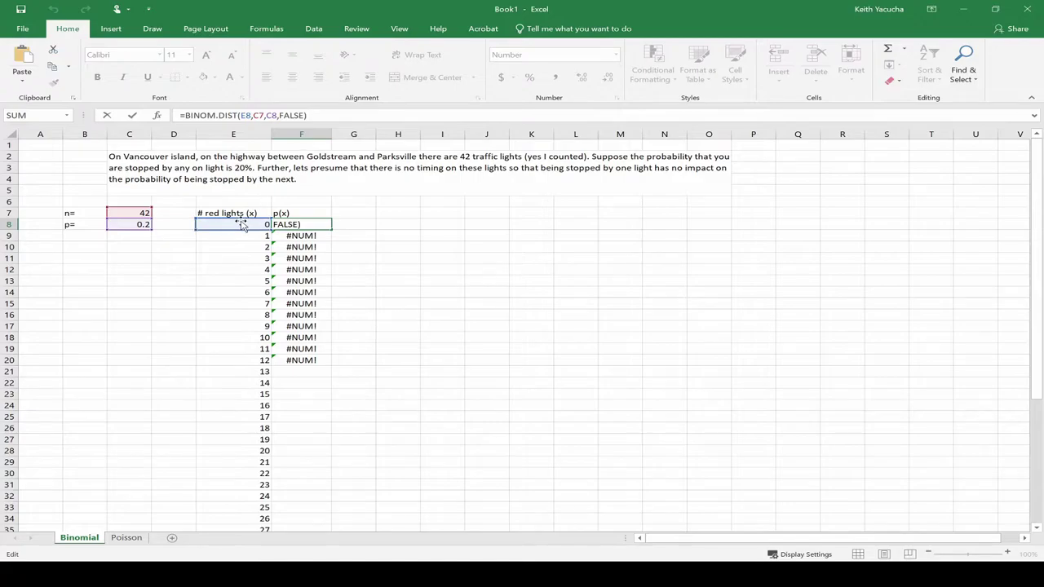
drag(198, 209, 142, 212)
key(Return)
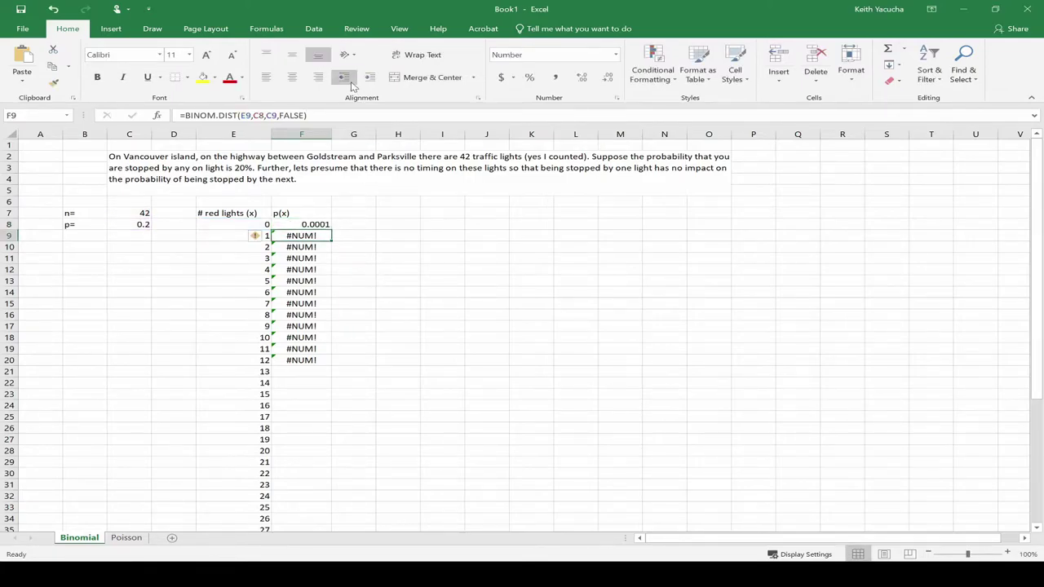
key(F2)
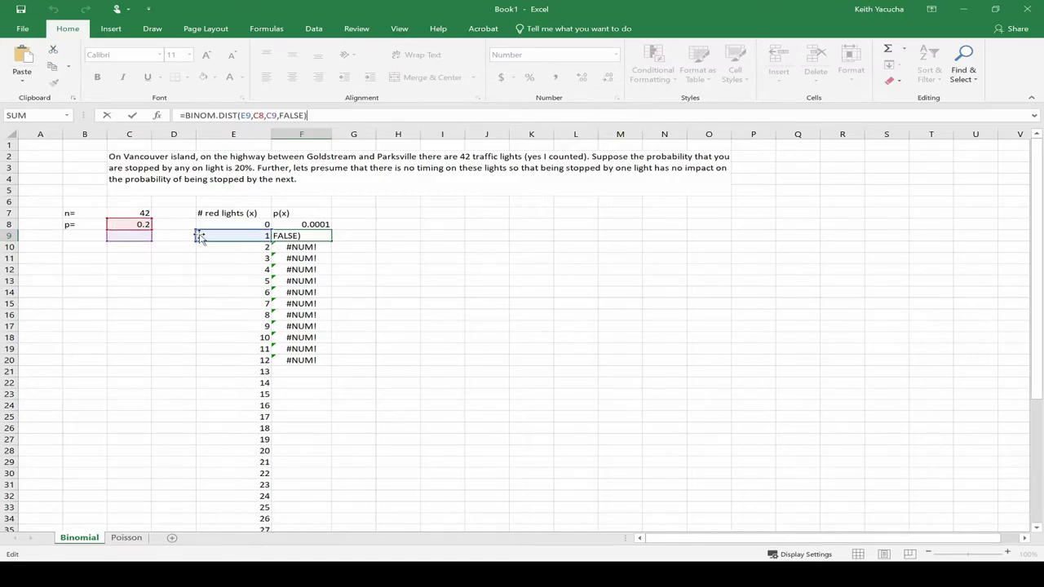
key(Return)
key(Page_Down)
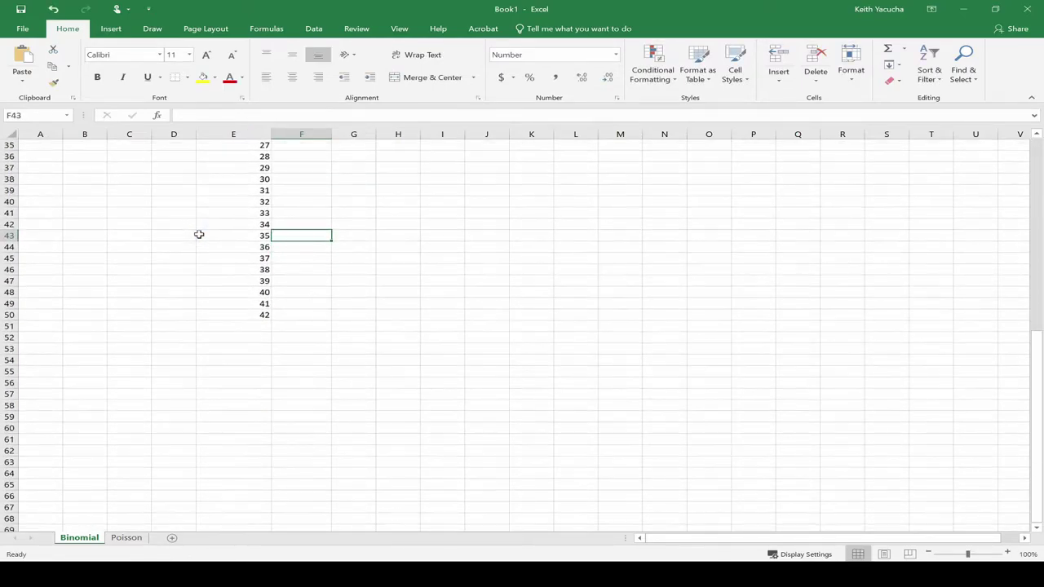
key(Page_Up)
key(Up)
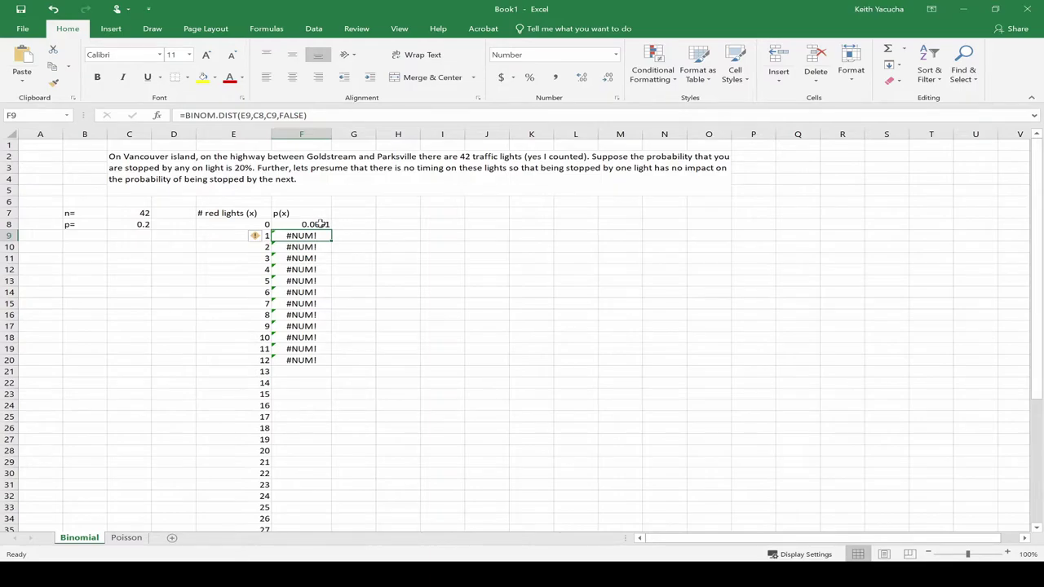
click(325, 224)
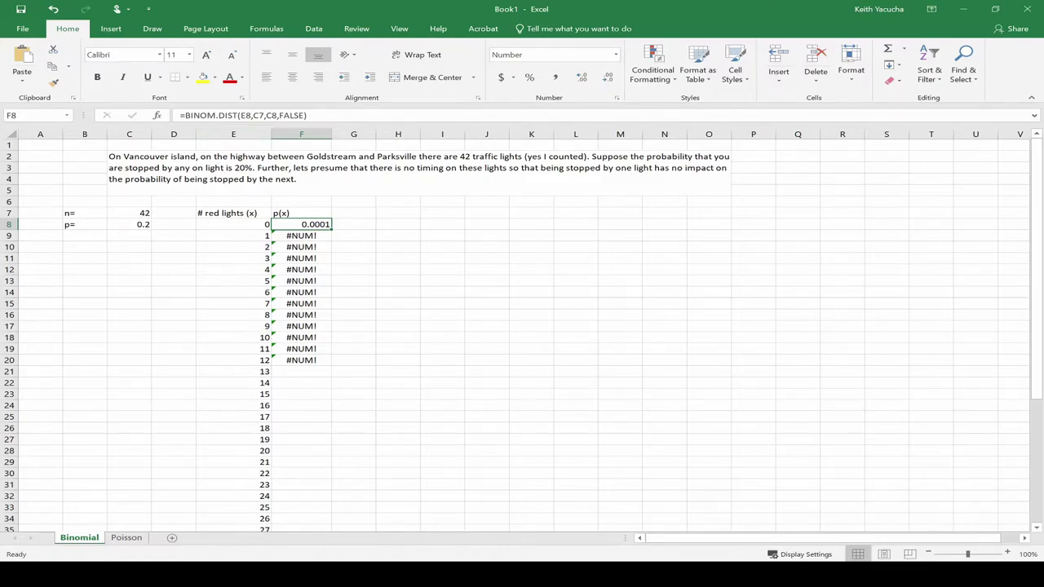
Change F8's formula to =BINOM.DIST(E8,$C$7,$C$8,FALSE) with absolute n and p
key(F2)
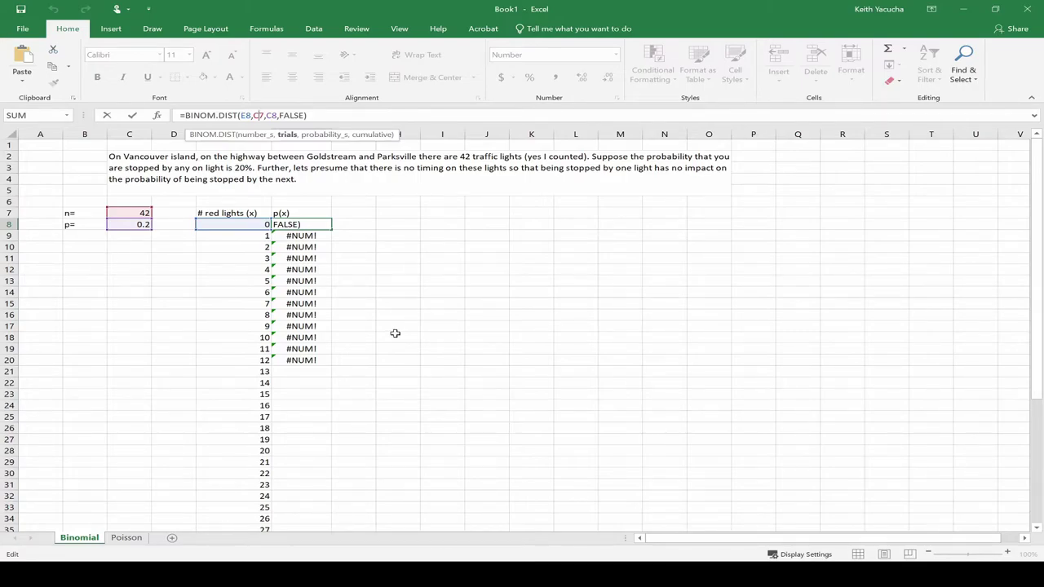
key(Left)
key(Left)
key(Left)
key(Left)
key(Left)
key(Left)
key(Left)
key(Left)
key(Left)
key(Left)
key(Left)
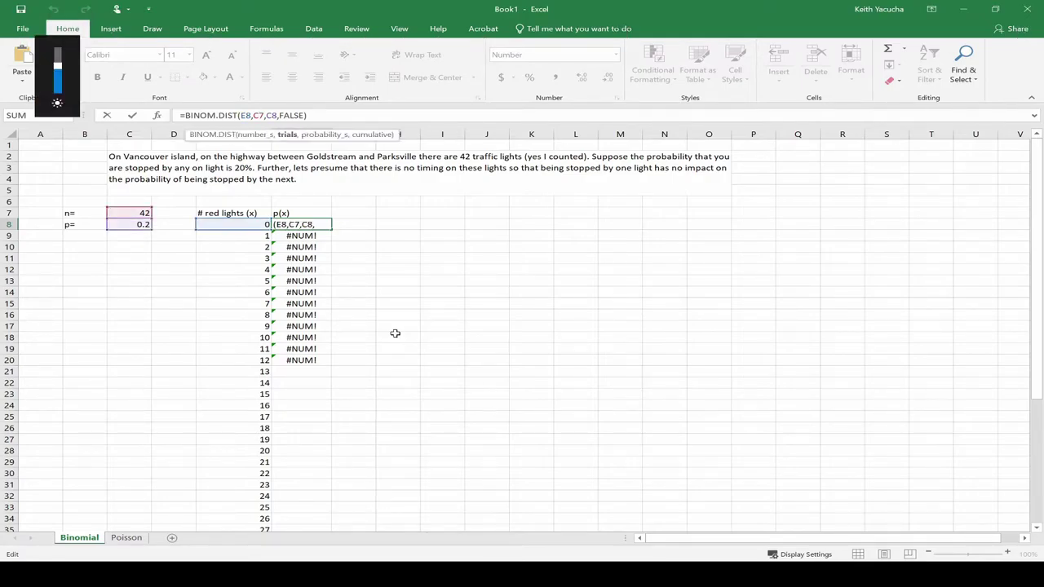
key(F4)
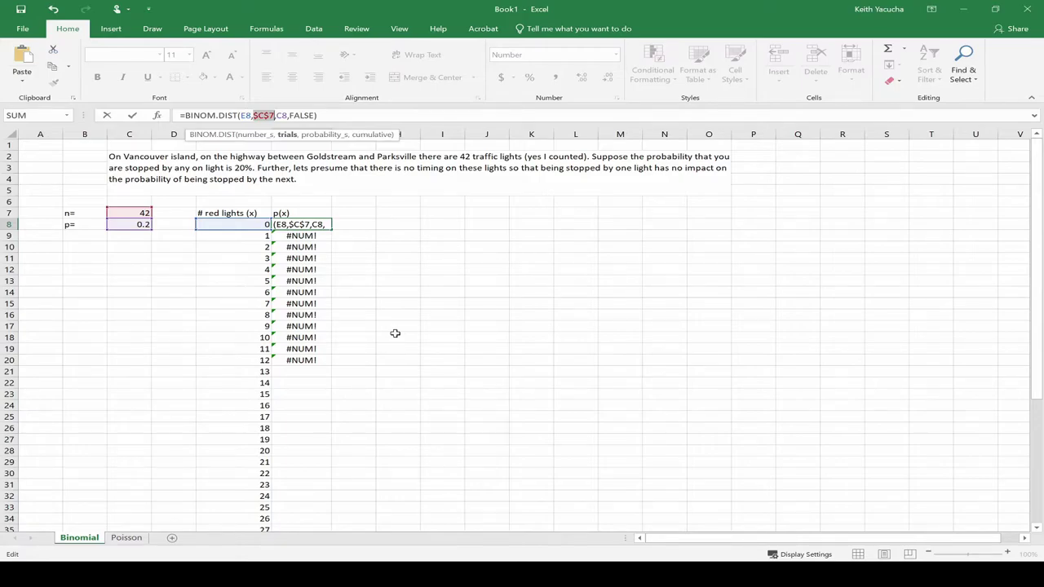
key(Left)
key(Right)
key(Right)
key(Right)
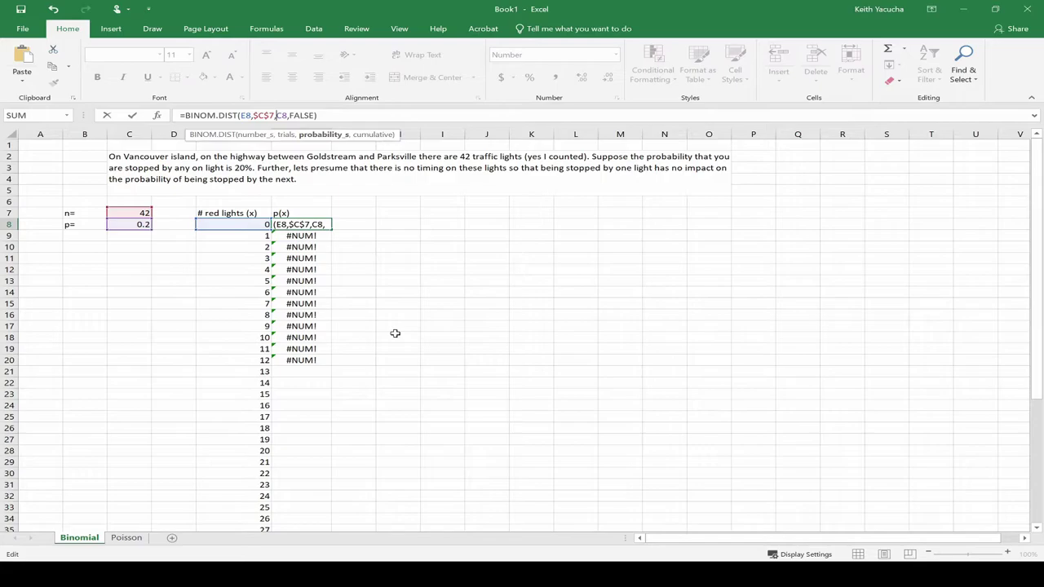
text($)
key(Right)
text($)
key(ctrl+Return)
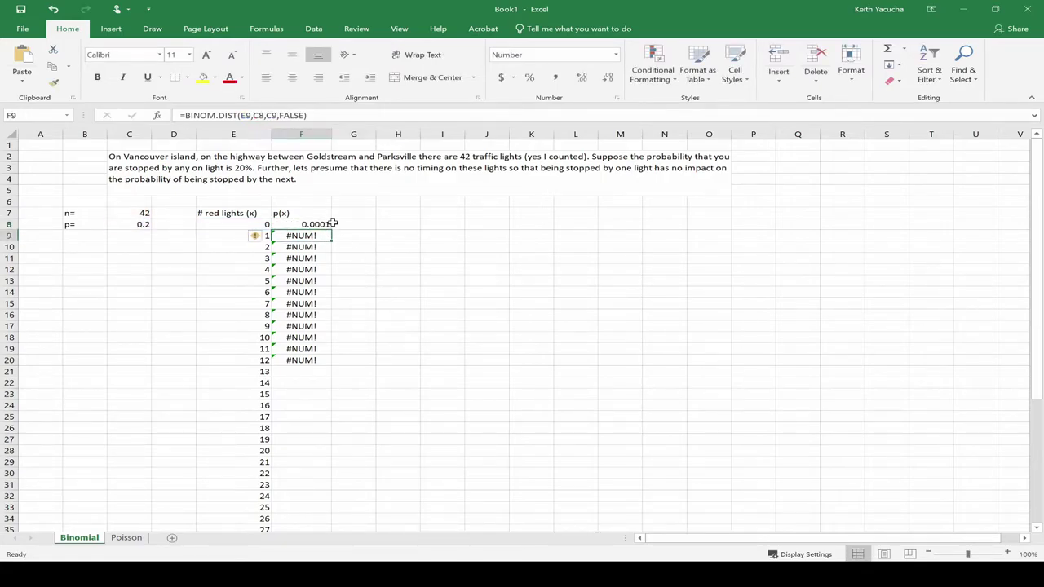
Fill the corrected formula from F8 down to F50, giving probabilities for x = 0 to 42
drag(331, 229, 327, 368)
click(313, 247)
key(F2)
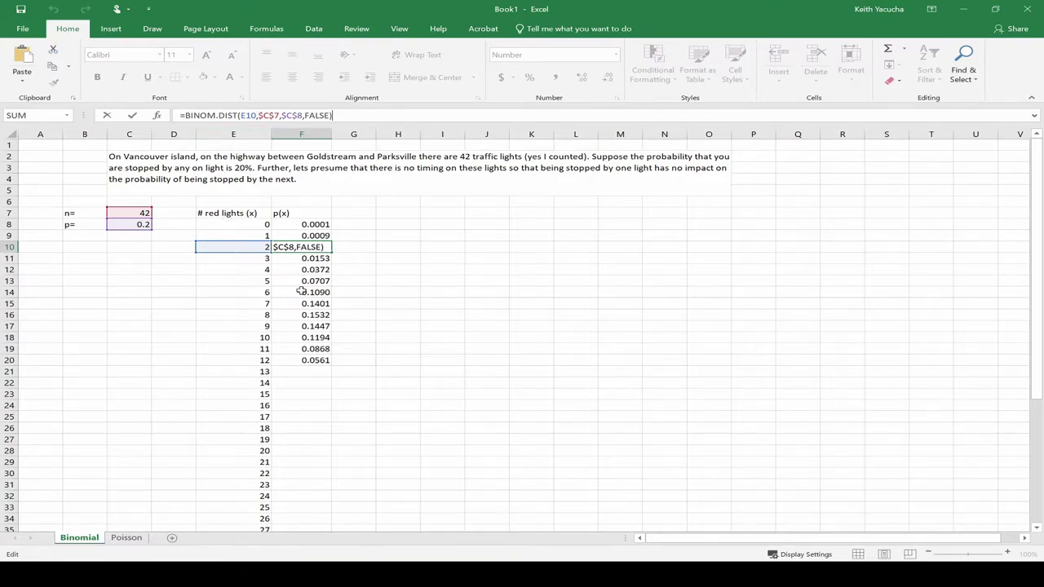
click(306, 359)
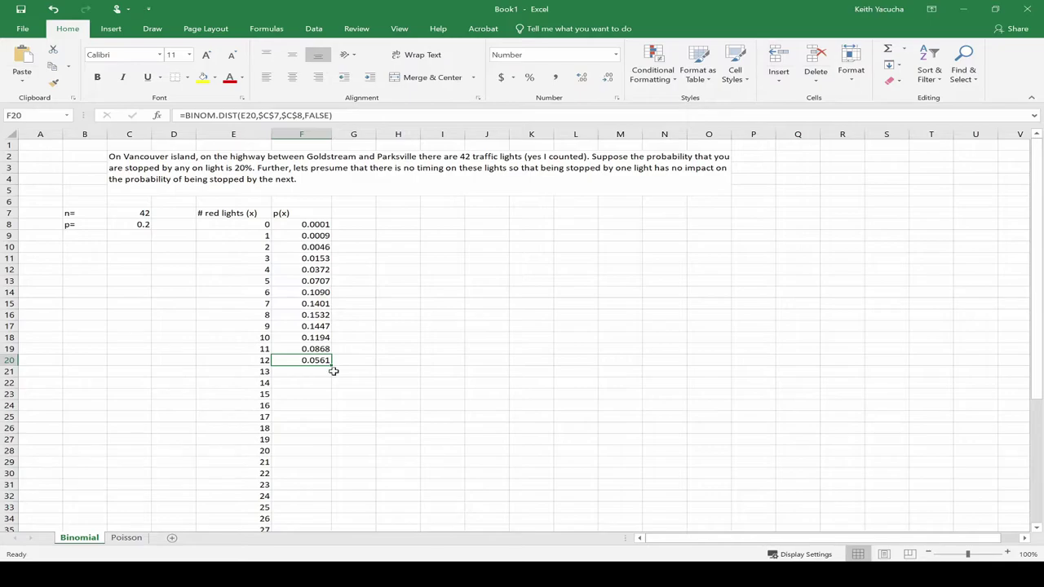
double_click(334, 366)
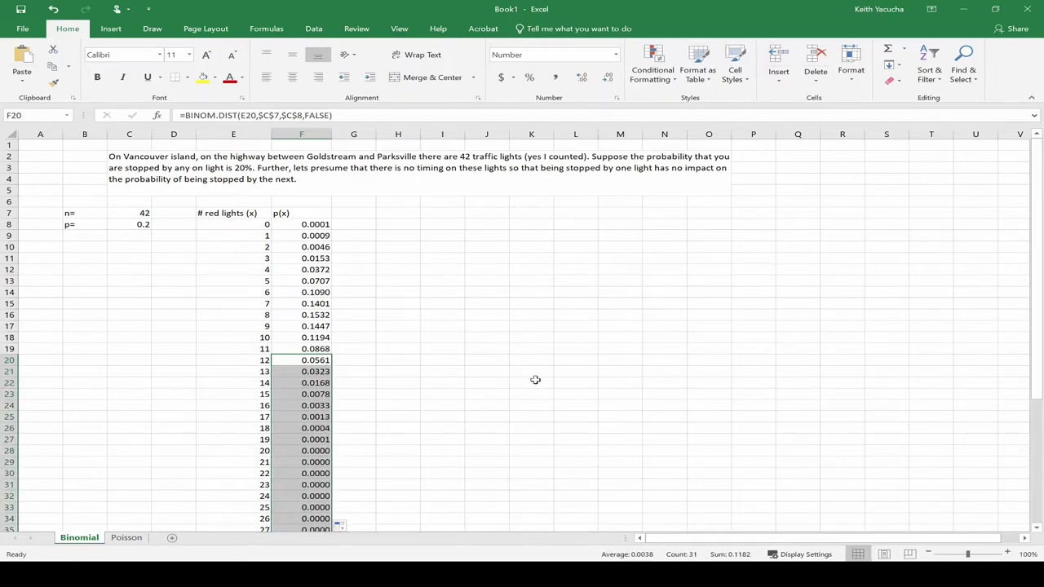
click(535, 380)
scroll(323, 266, down, 5)
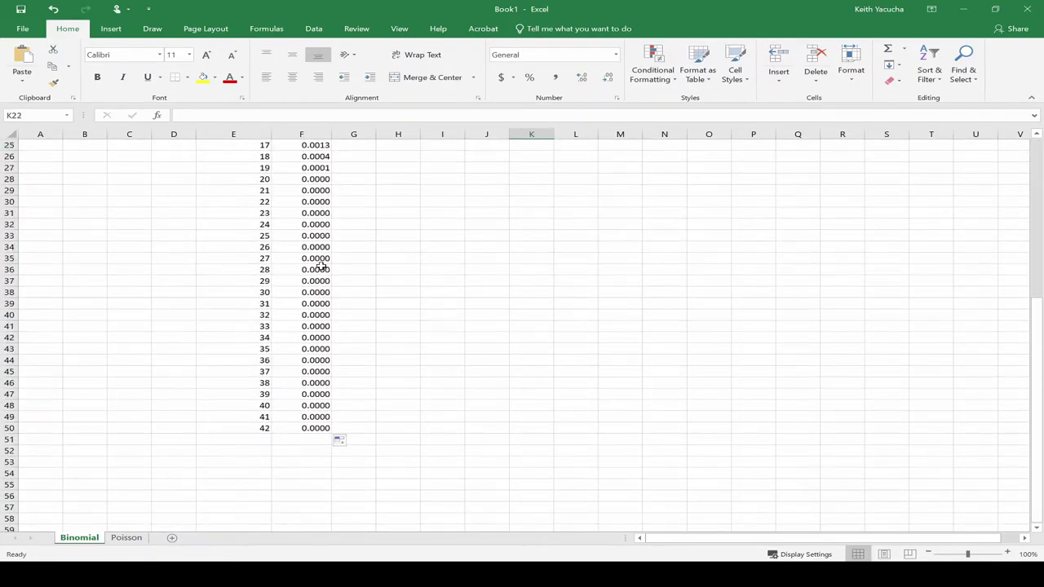
scroll(341, 419, up, 4)
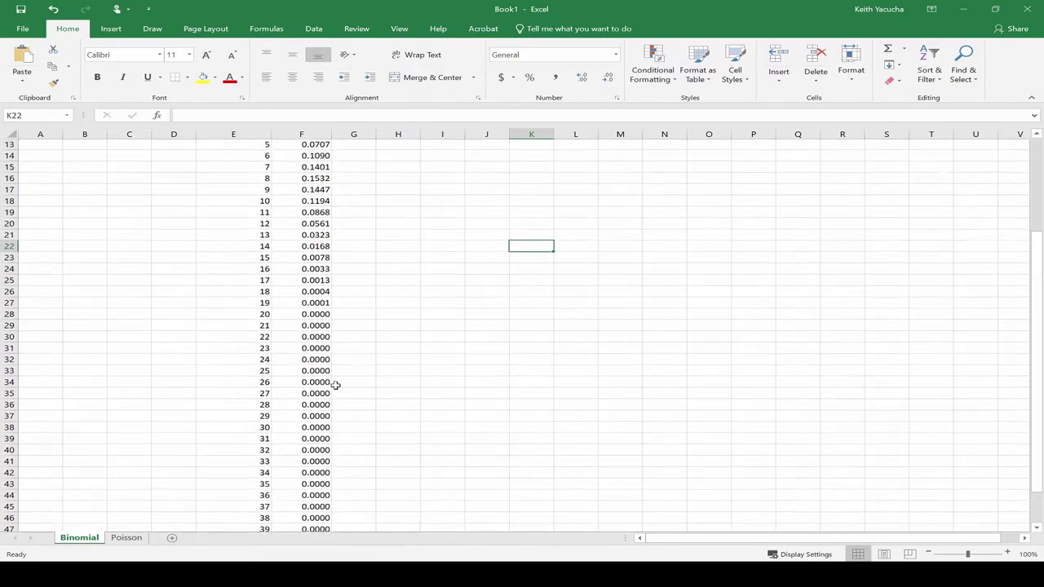
scroll(291, 388, up, 1)
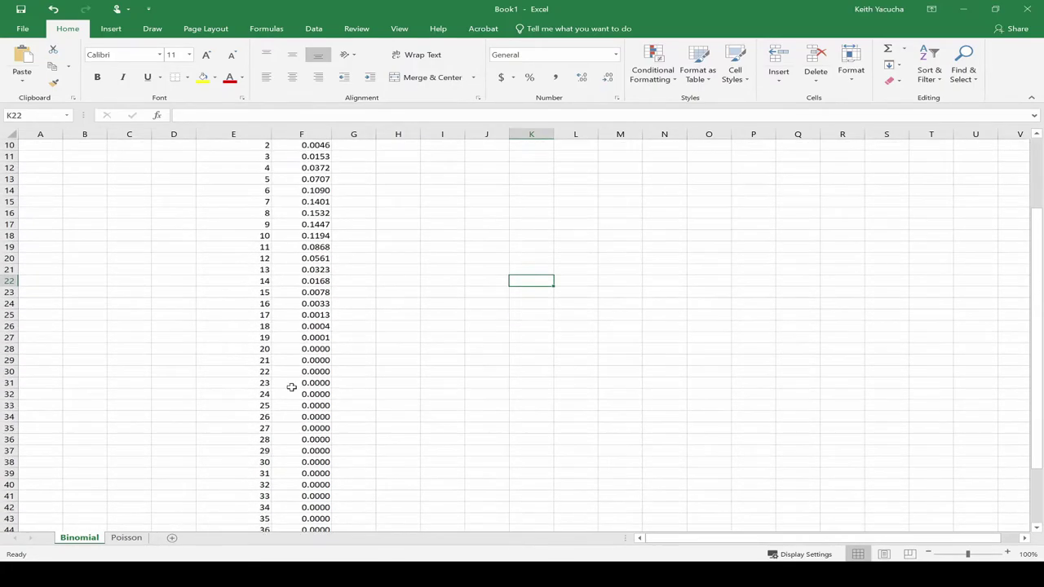
drag(212, 350, 349, 361)
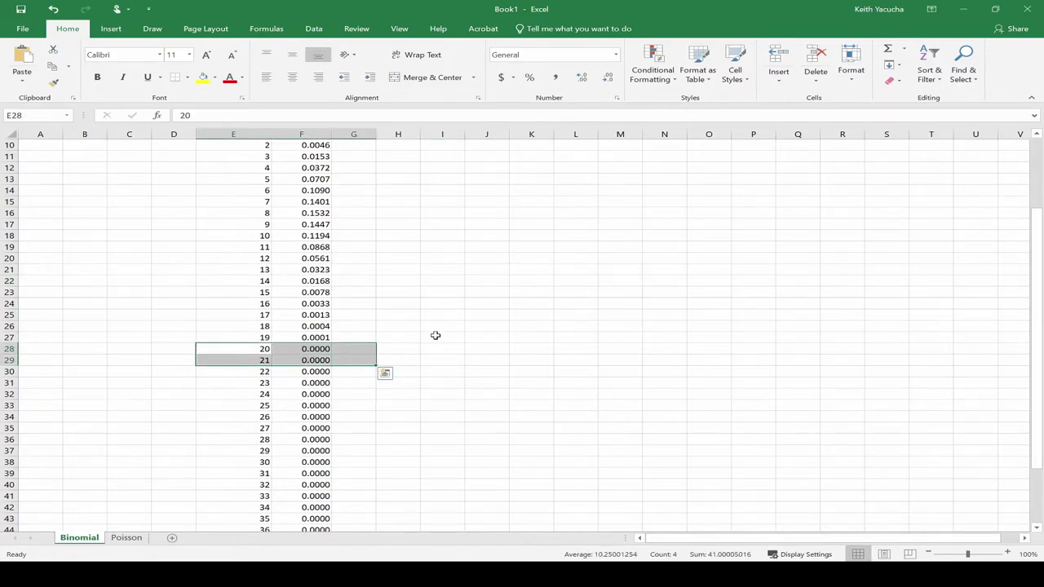
scroll(401, 351, up, 2)
Give E7:F50 All Borders plus a Thick Outside Border
click(379, 235)
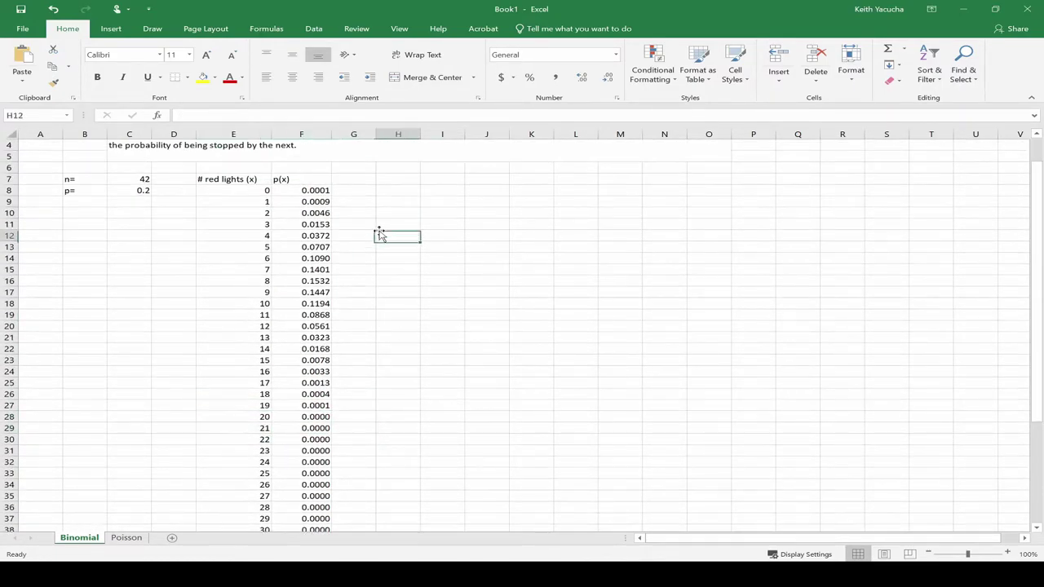
click(221, 180)
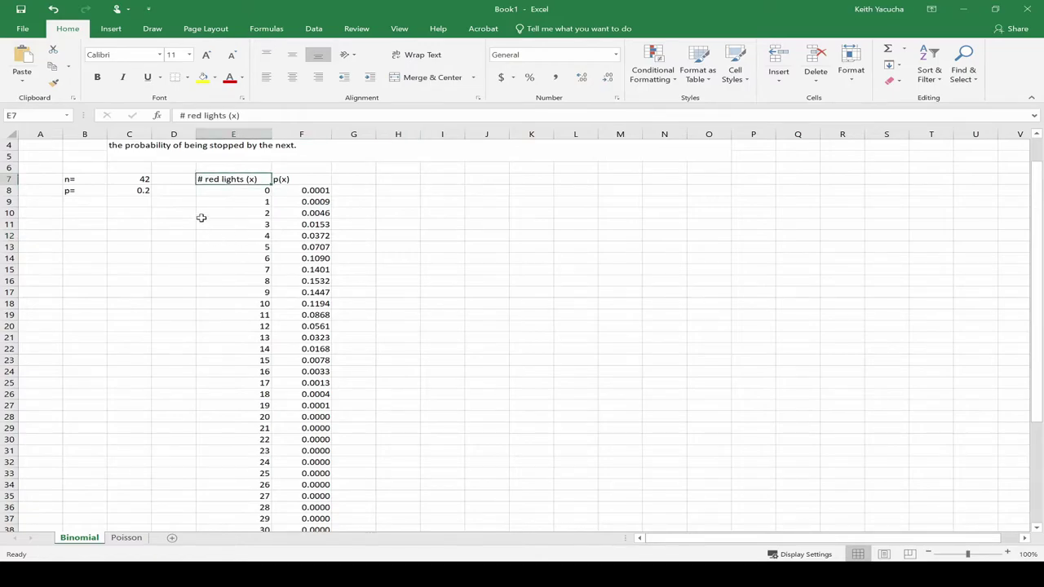
scroll(329, 245, down, 7)
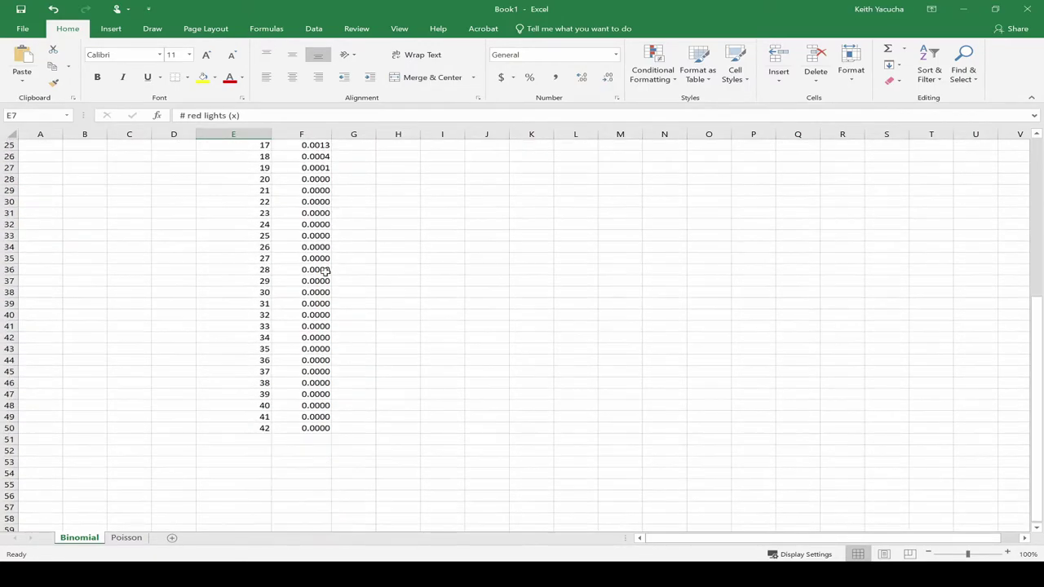
shift+click(315, 428)
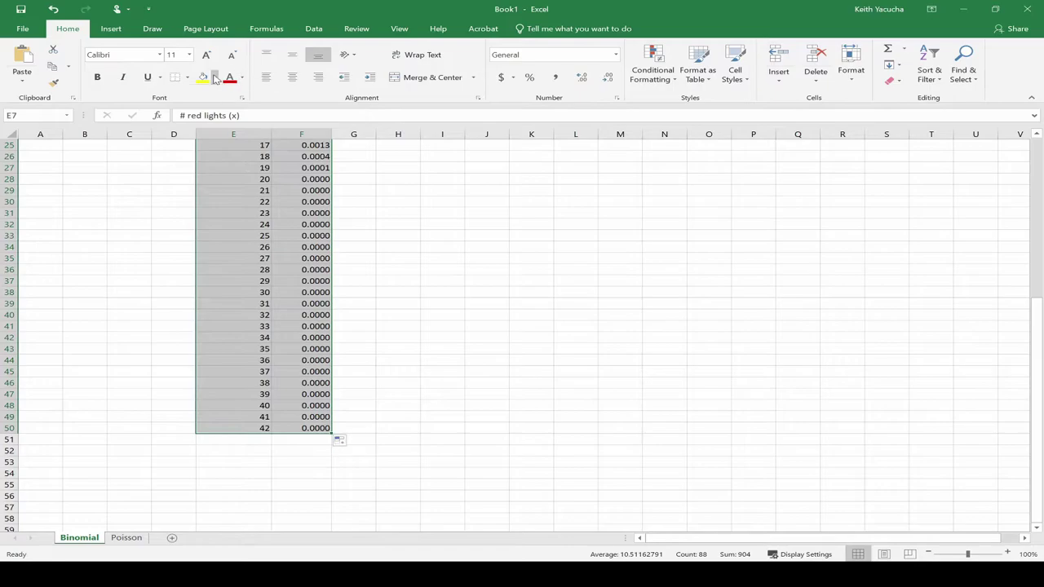
click(187, 77)
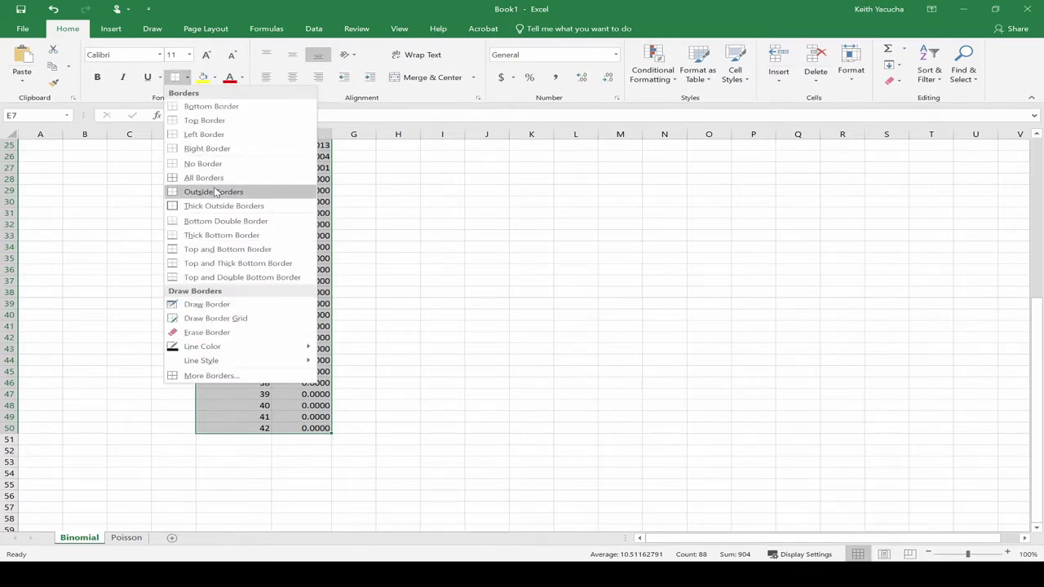
click(217, 176)
scroll(217, 174, up, 8)
click(186, 78)
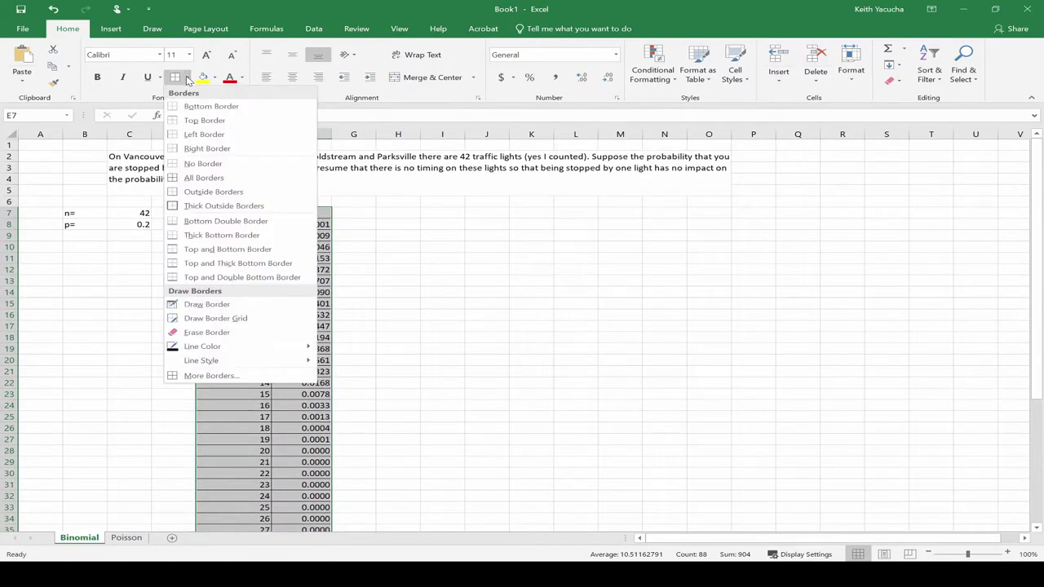
click(243, 203)
Shade header cells E7:F7 light grey and centre their text
click(443, 213)
drag(302, 213, 221, 213)
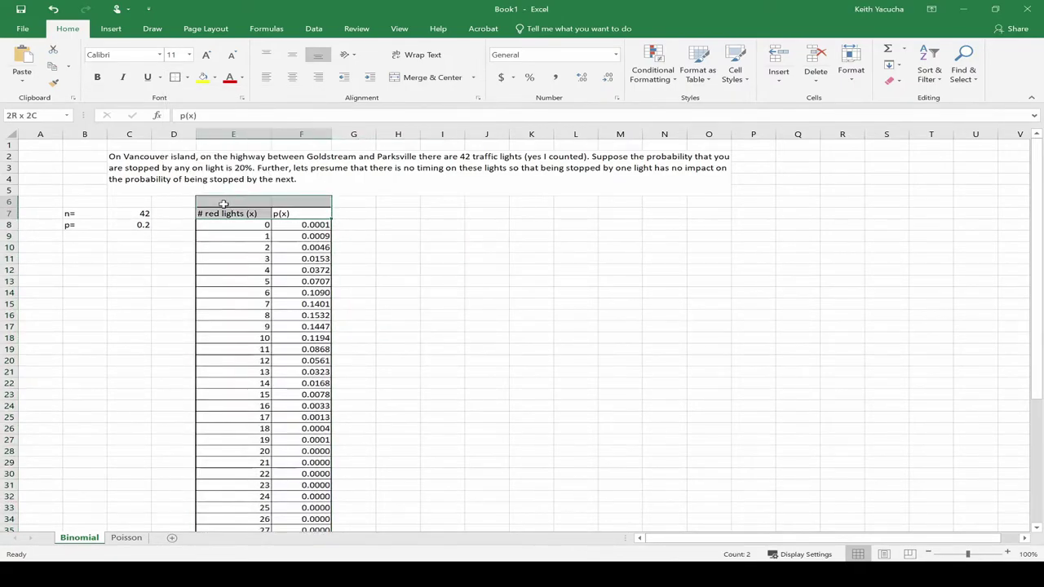
click(218, 78)
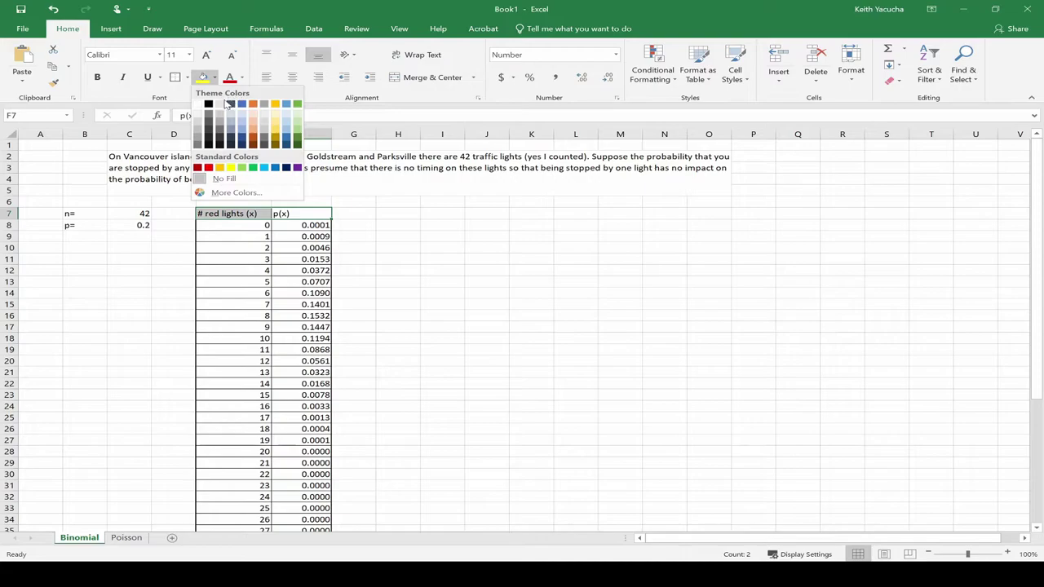
click(223, 106)
click(440, 253)
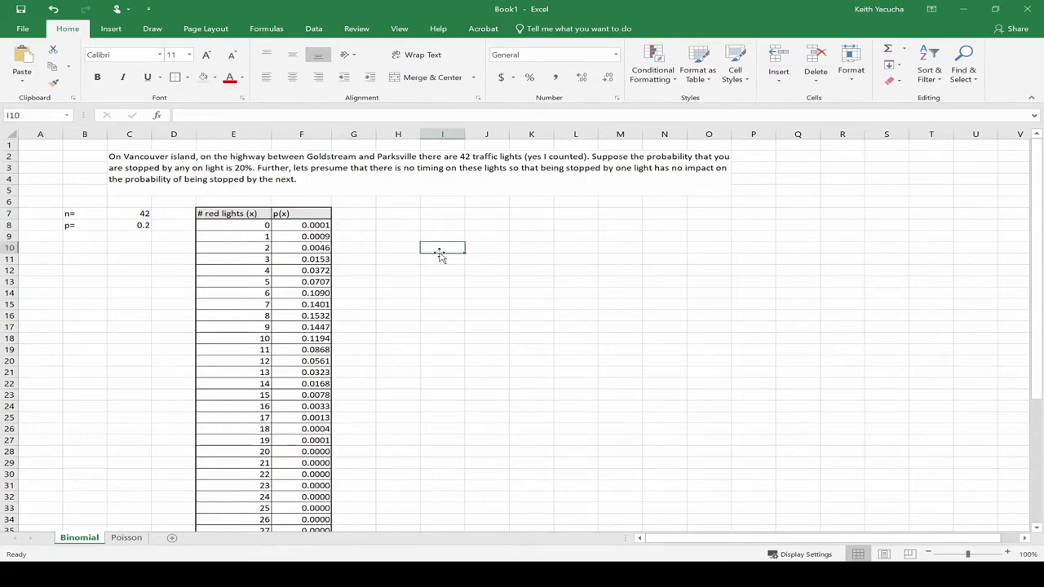
drag(287, 214, 200, 214)
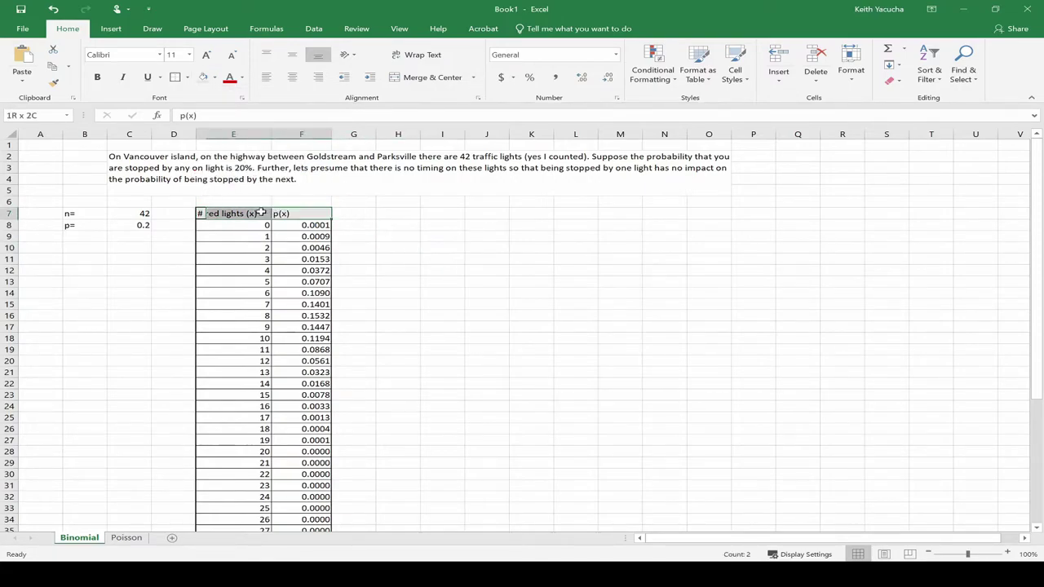
click(295, 78)
click(452, 282)
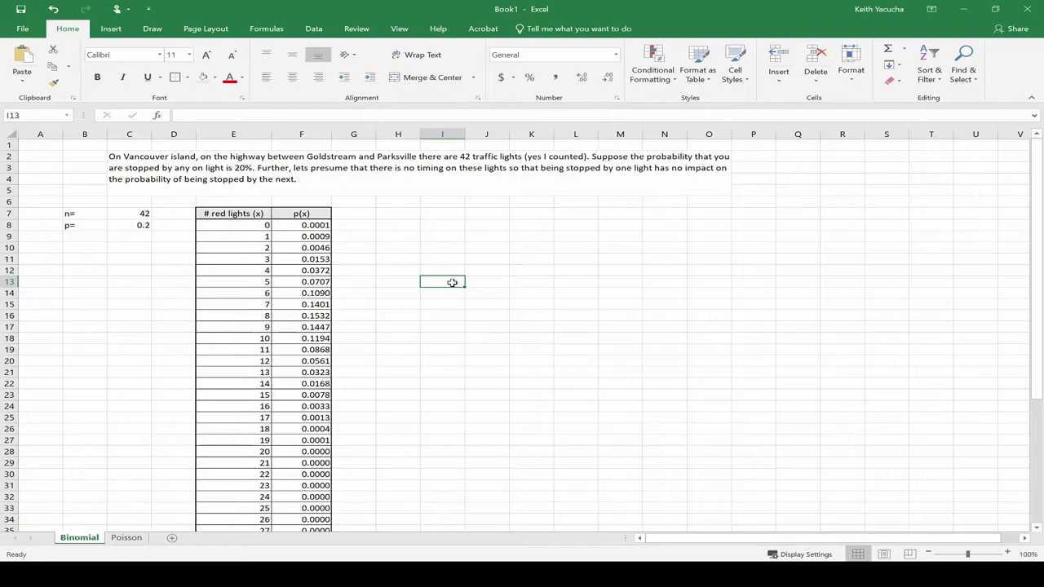
Enter the label P(x=5)= in cell I8
click(455, 227)
text(P(x=5)
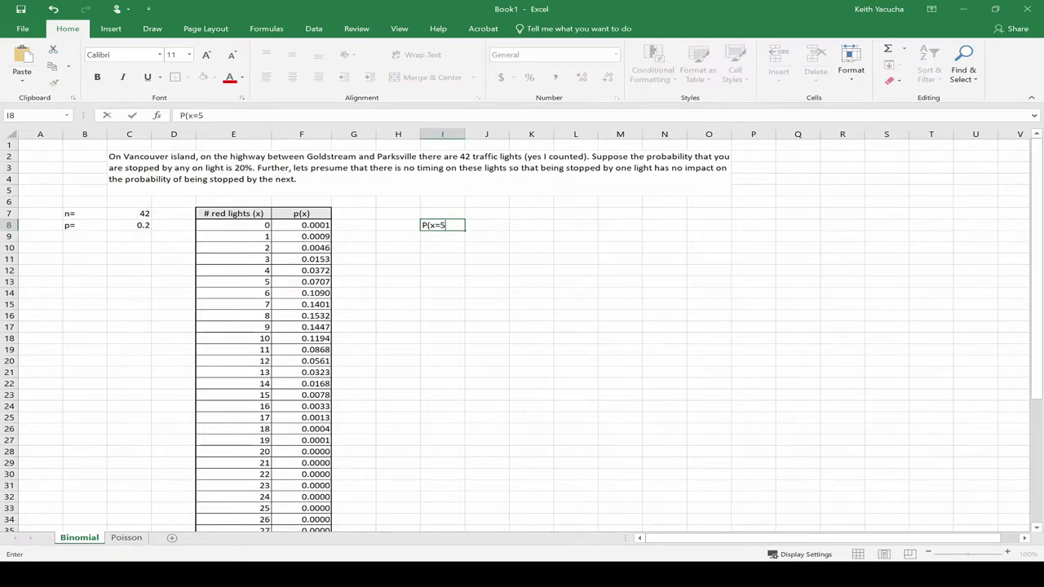
key(Return)
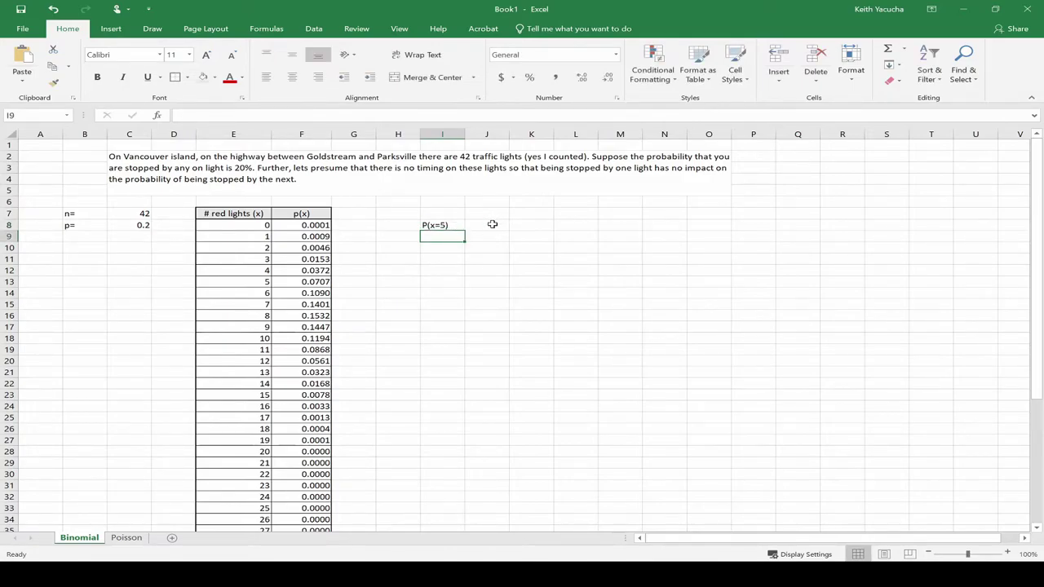
click(441, 225)
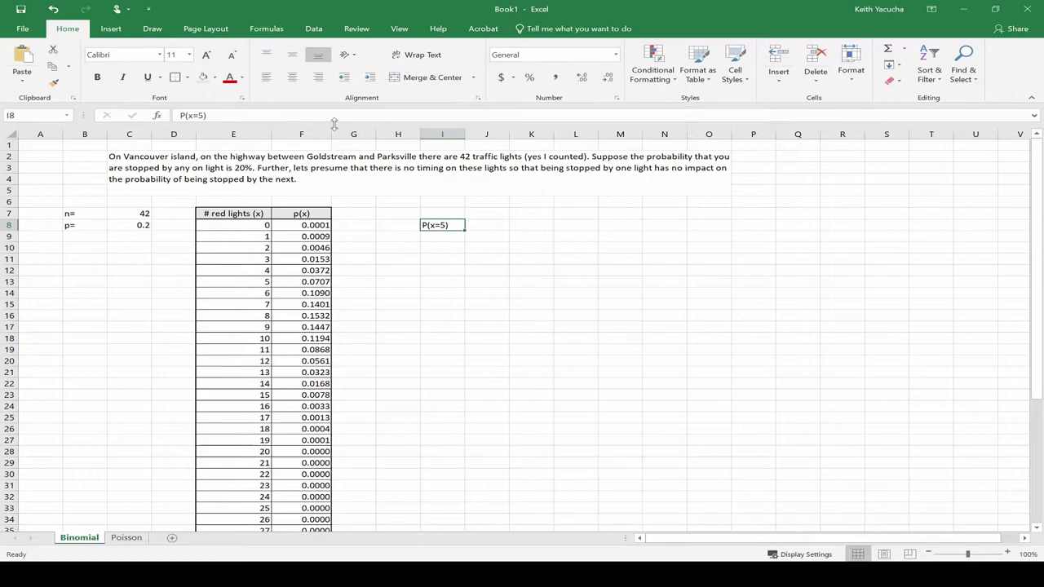
text(=)
key(Return)
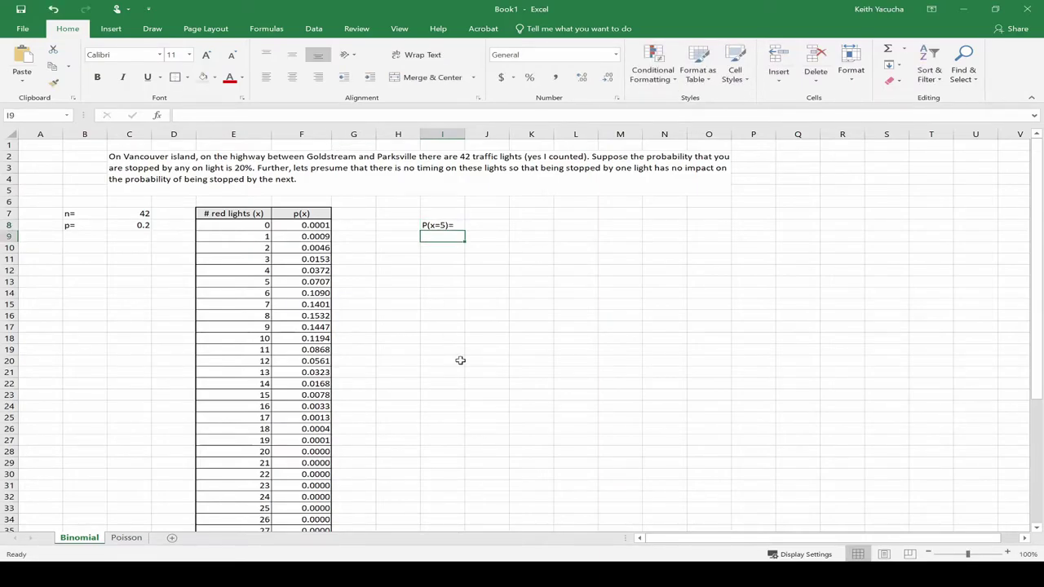
scroll(303, 201, down, 1)
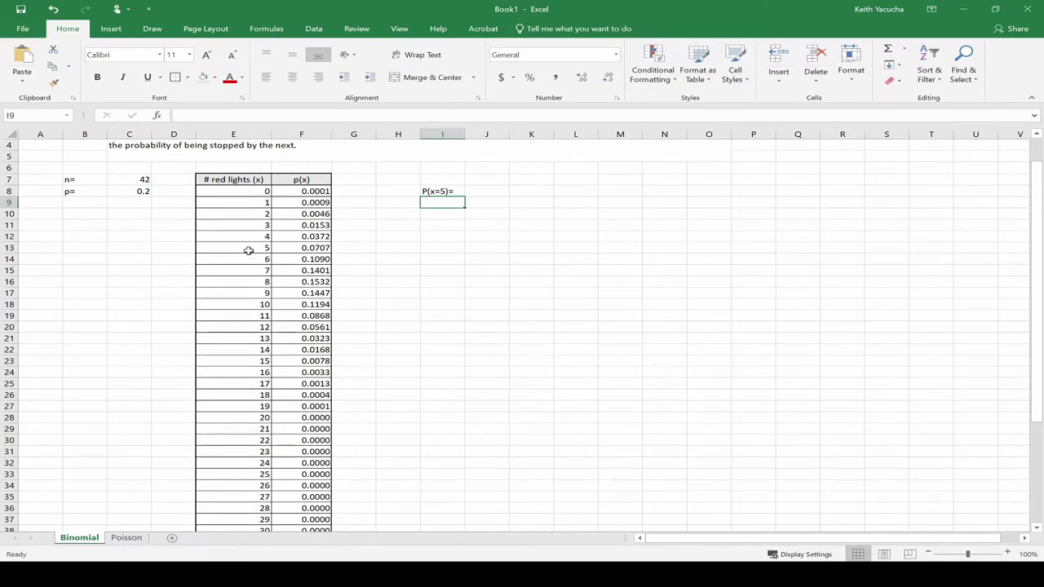
drag(248, 250, 294, 246)
scroll(530, 263, up, 1)
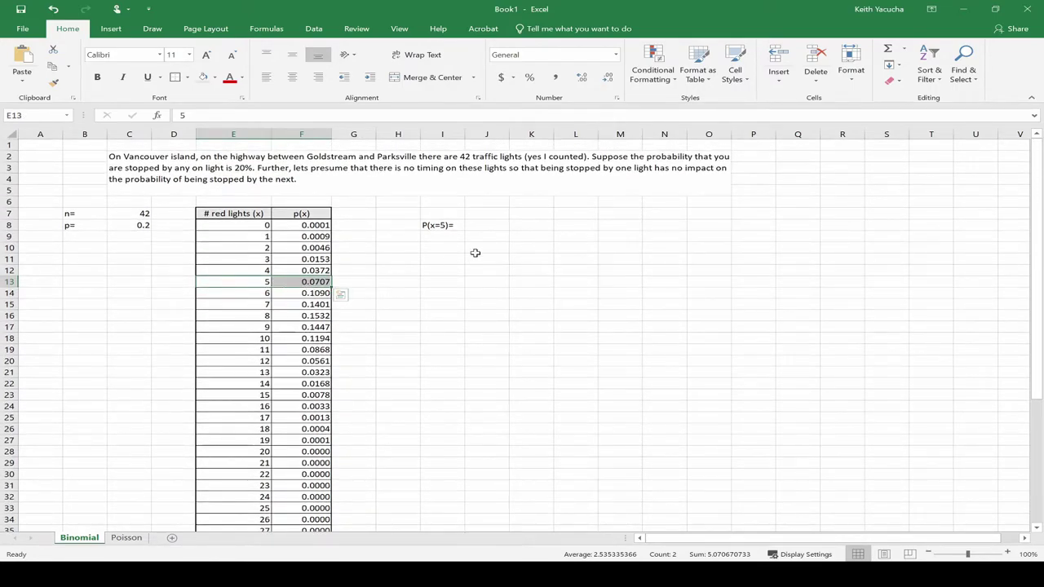
Enter the answer 0.0707 in J8 beside the label
click(473, 225)
text(0.)
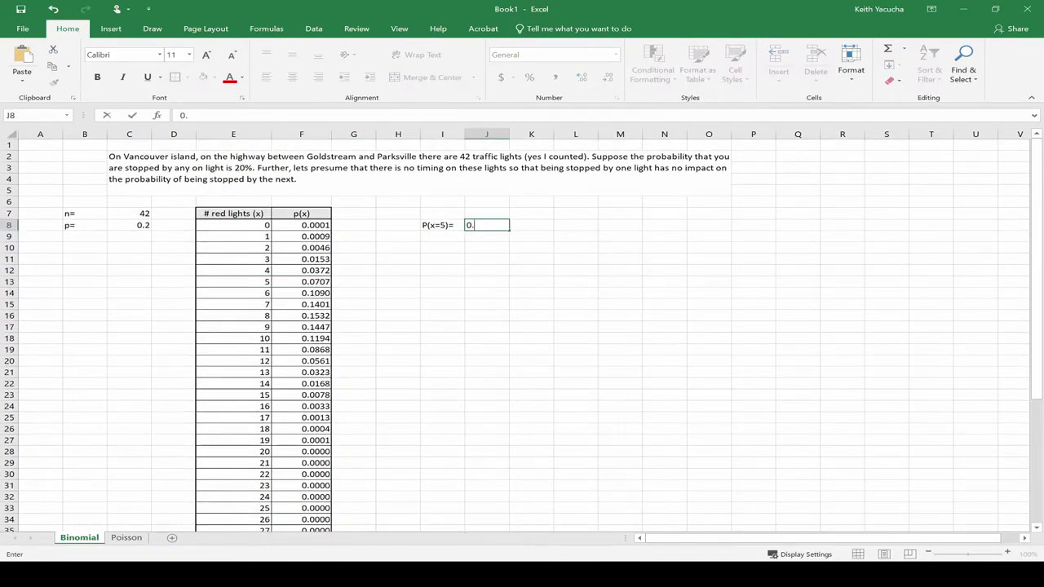
text(0707)
key(Return)
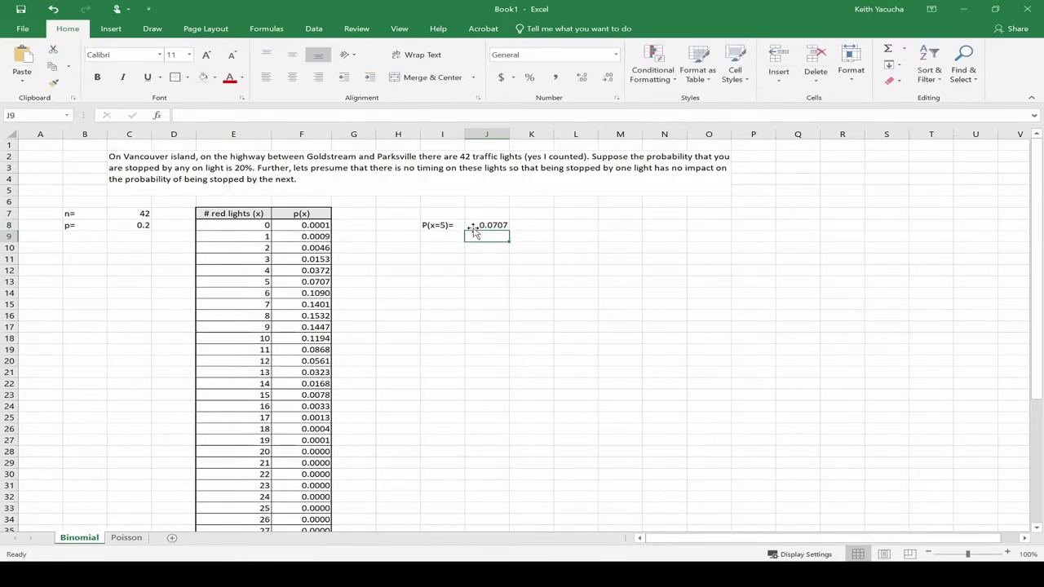
key(Down)
key(Left)
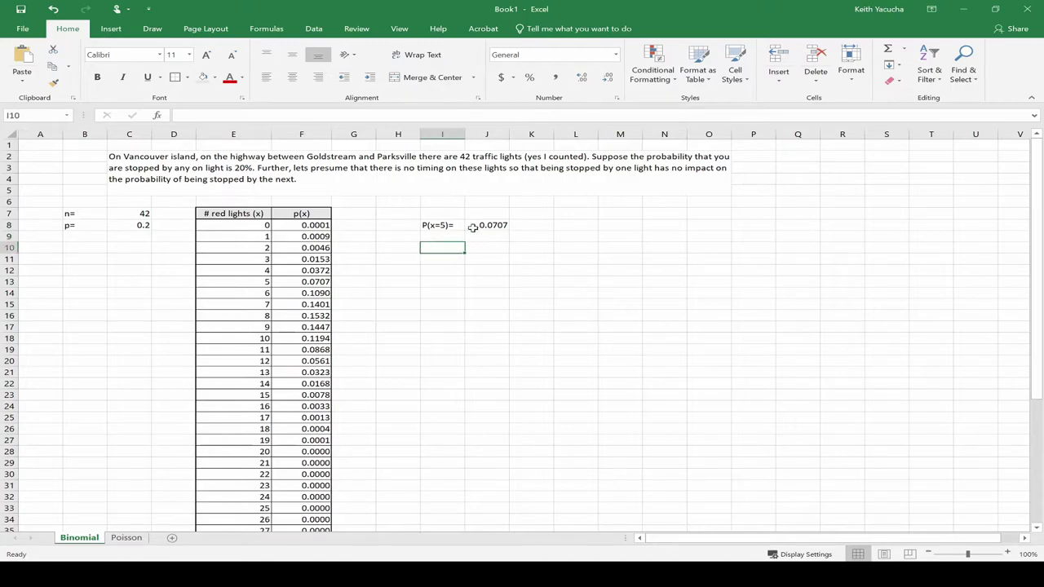
Type the label P(x>=10) and move to the answer cell J10
text(P9)
key(BackSpace)
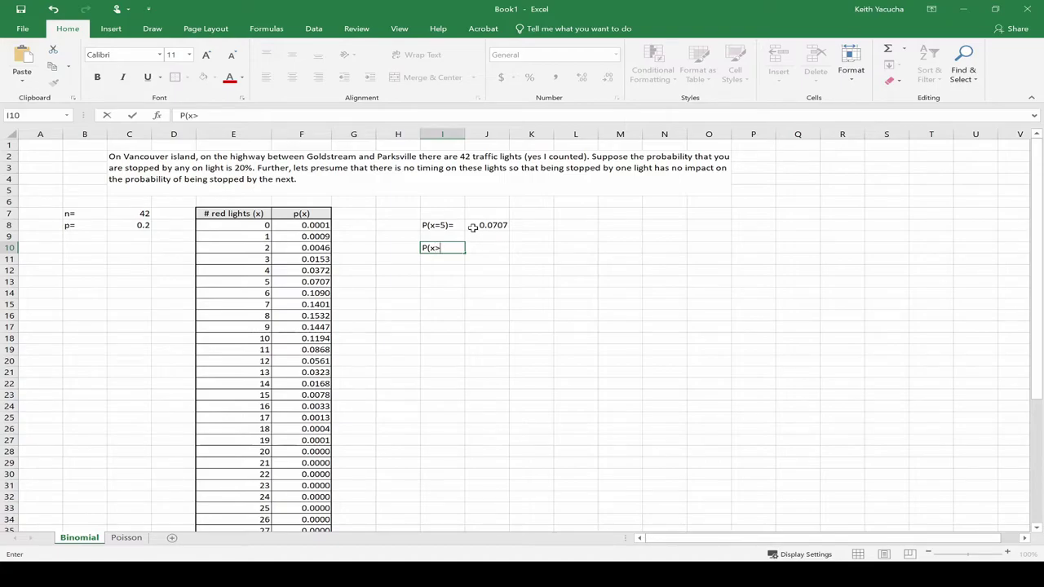
text((x>=10))
key(Return)
key(Right)
key(Up)
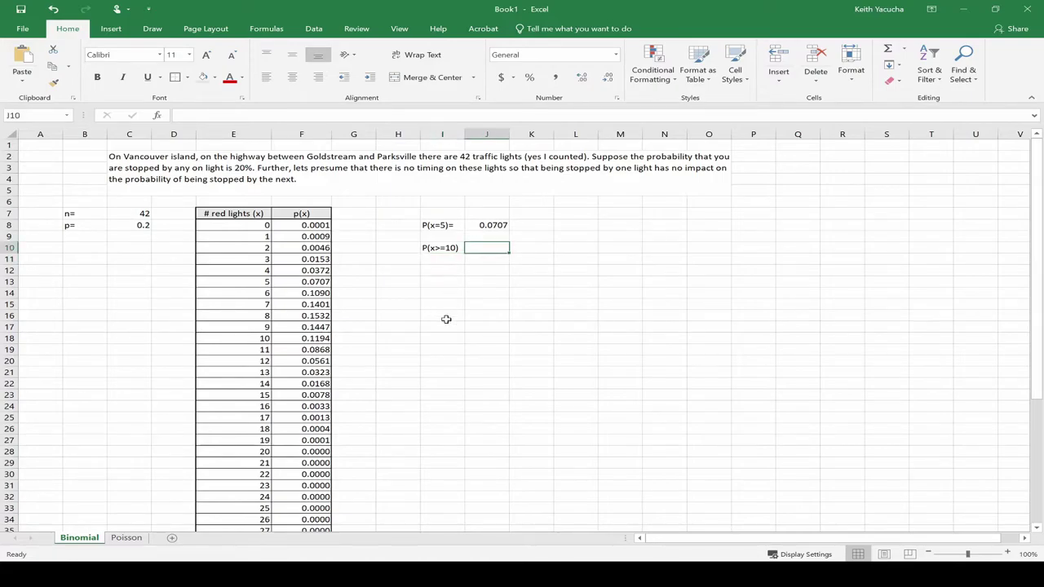
Pick out the p(x) values for x = 10 through 42 to find the range to sum
click(314, 338)
ctrl+click(318, 349)
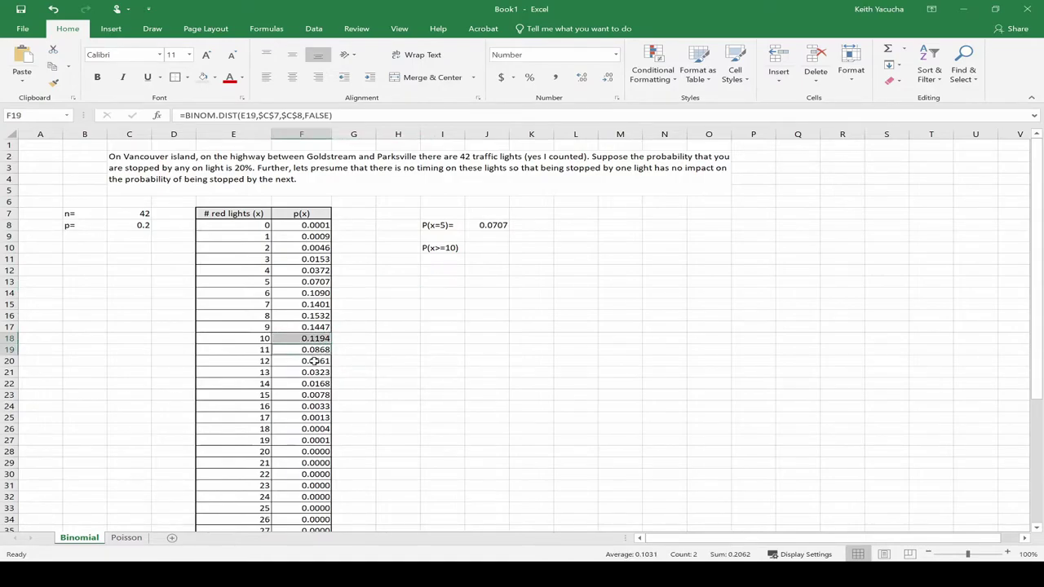
ctrl+click(314, 360)
ctrl+click(314, 372)
scroll(314, 371, down, 8)
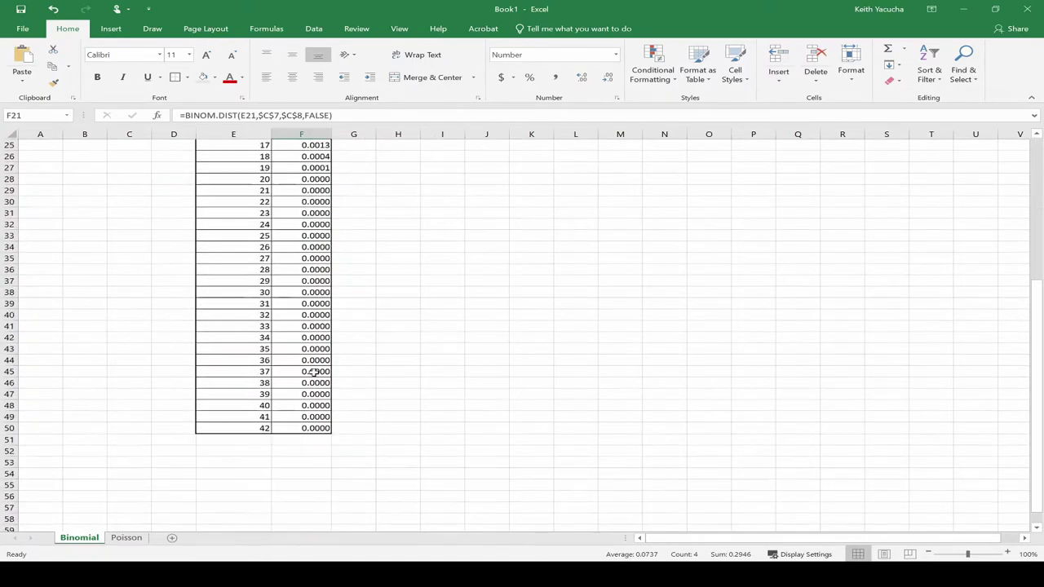
scroll(314, 375, down, 1)
ctrl+click(310, 394)
scroll(407, 385, up, 1)
scroll(407, 384, up, 5)
click(406, 361)
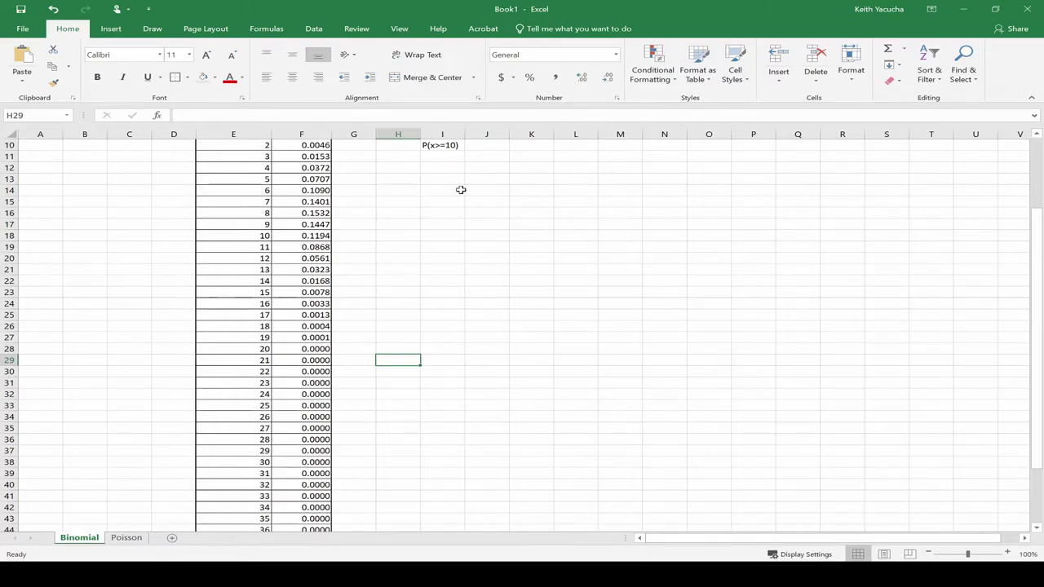
scroll(413, 231, up, 1)
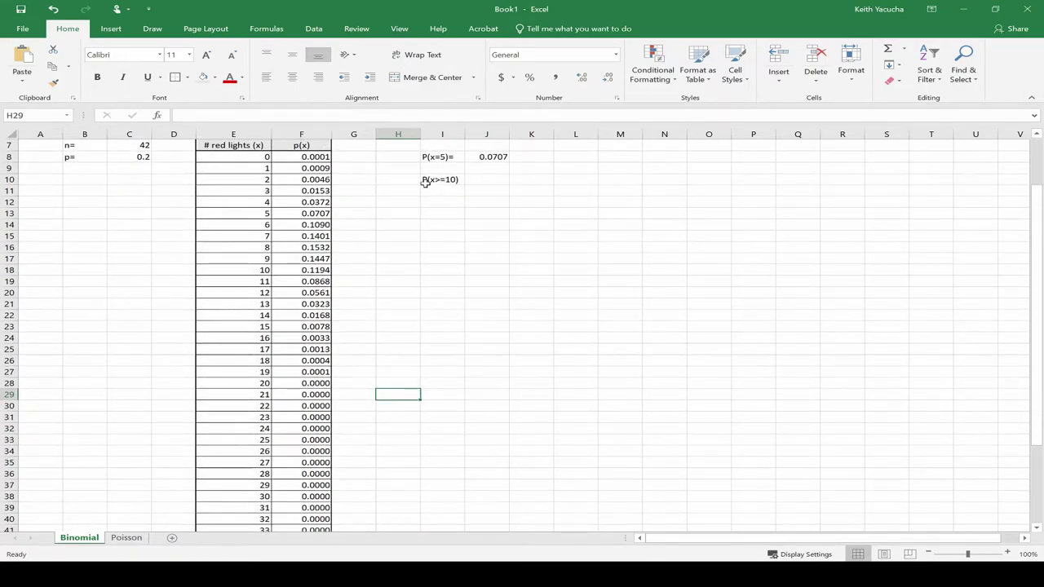
Enter =SUM(F18:F50) in J10, summing p(x) for x = 10 to 42 to give 0.3244
click(498, 179)
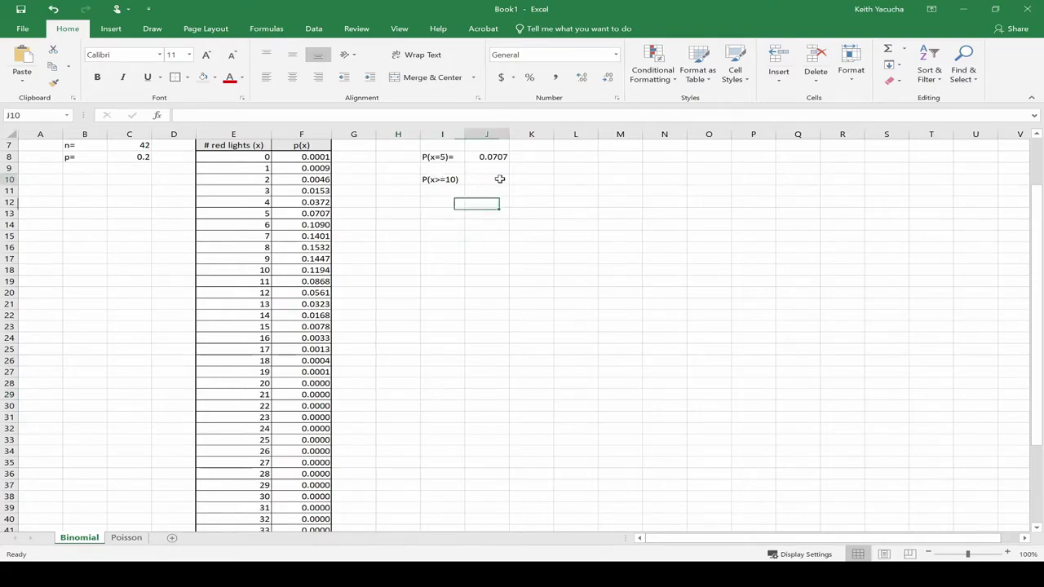
text(=sum)
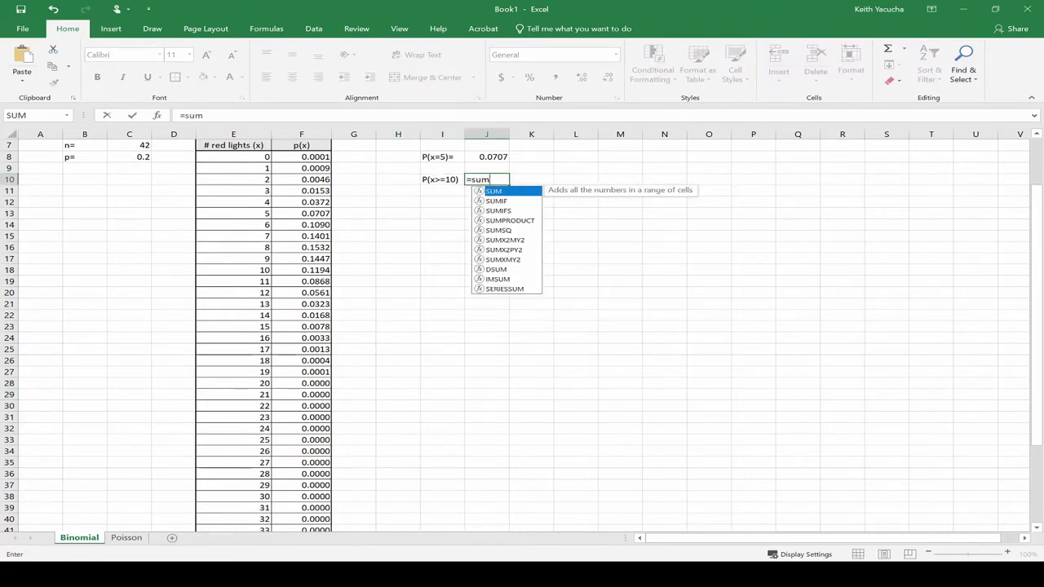
key(Tab)
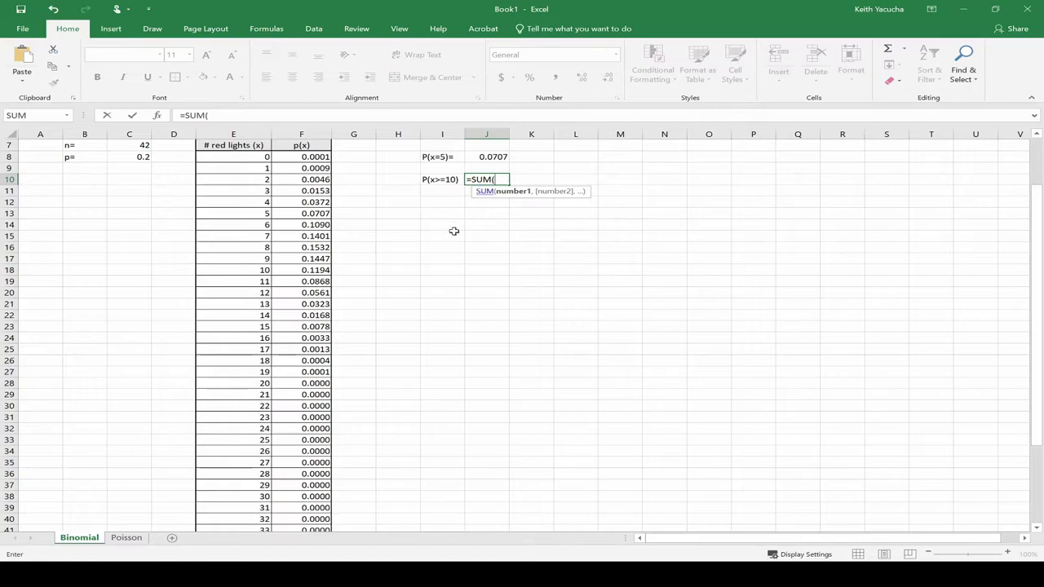
drag(291, 271, 314, 527)
scroll(504, 402, down, 1)
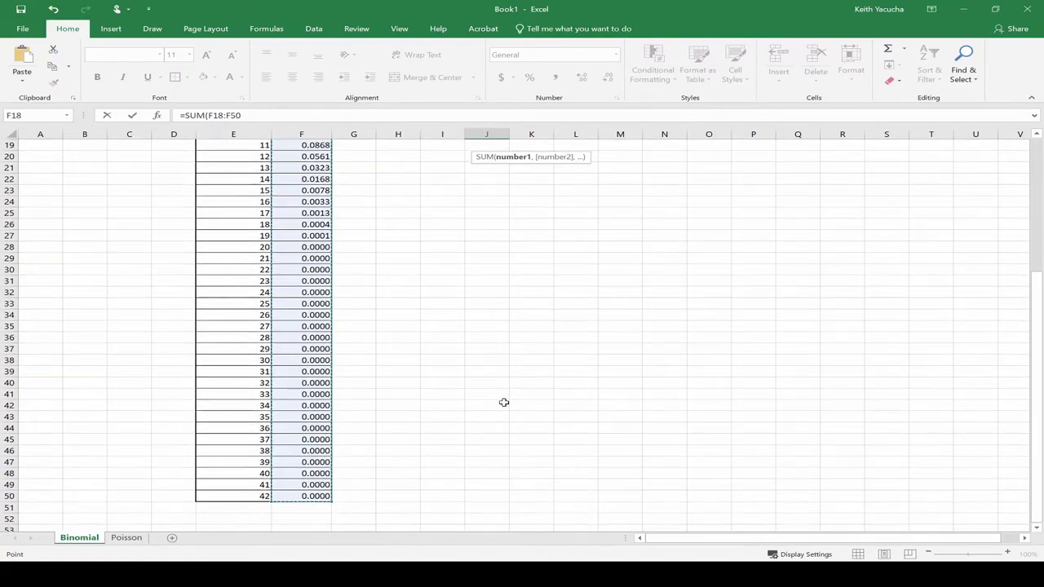
text())
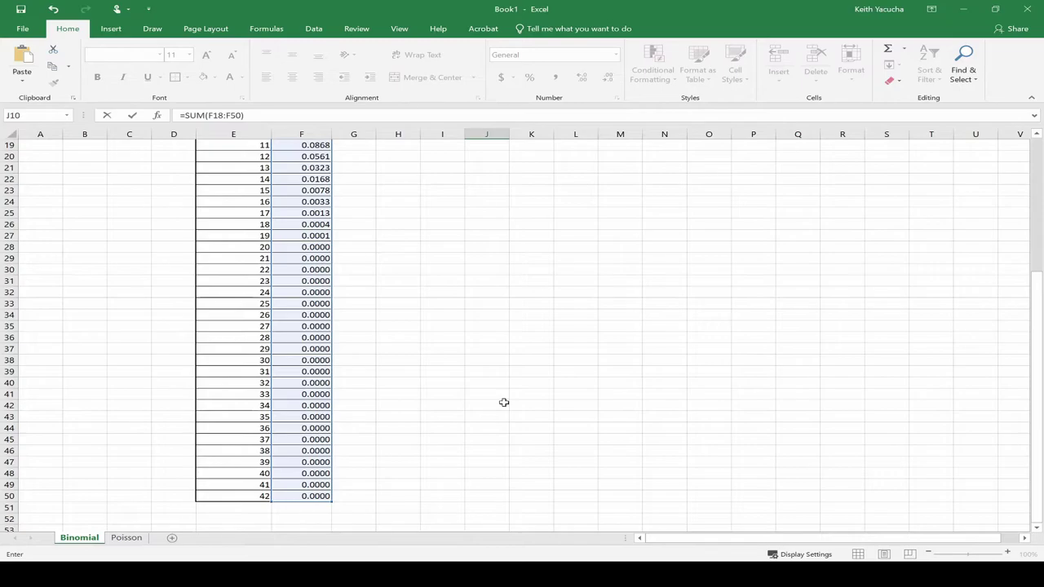
scroll(504, 402, up, 6)
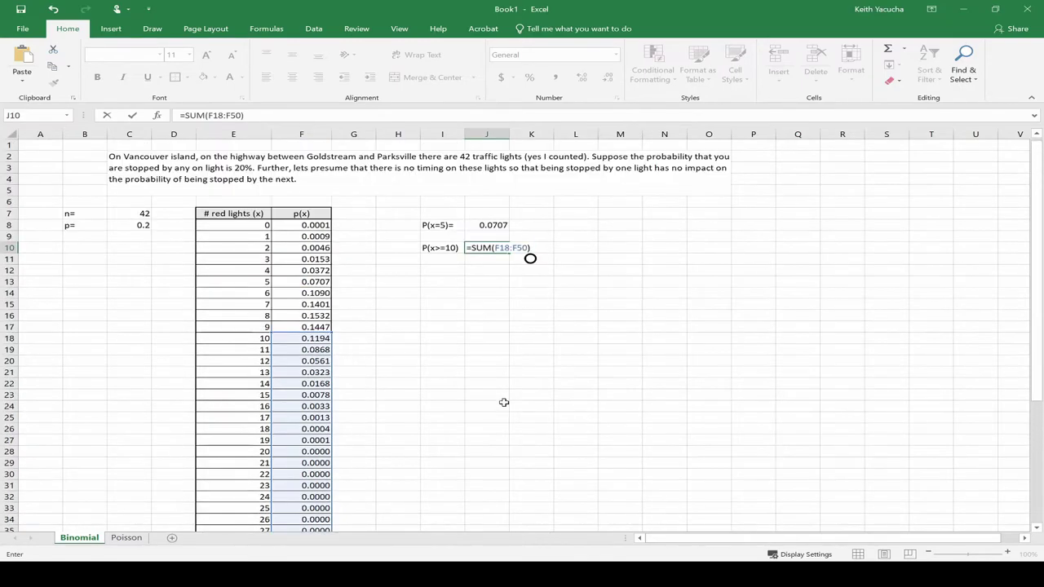
key(ctrl+Return)
key(Return)
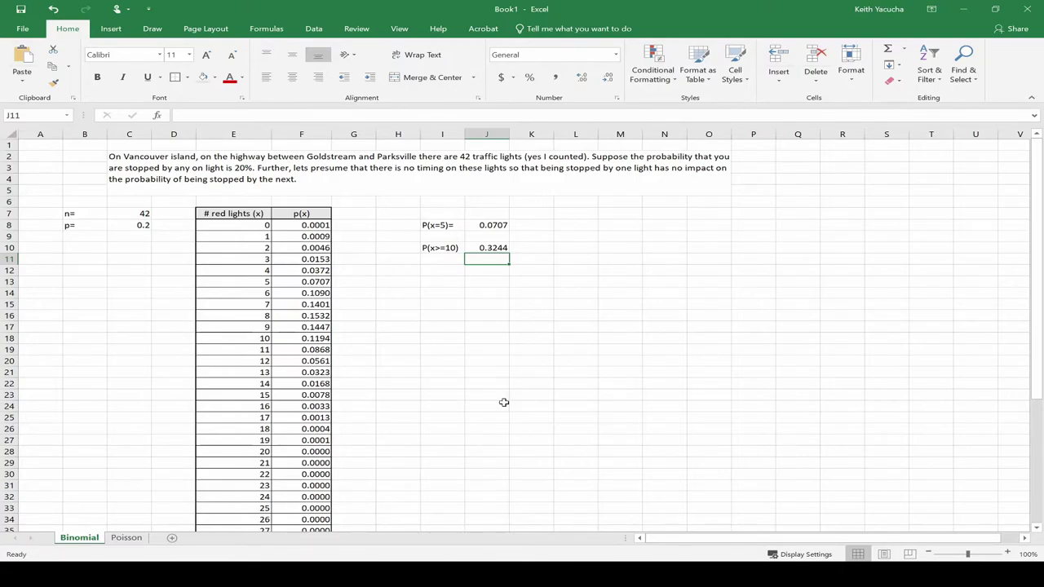
Type the label P(5<x<10)= in I14 and autofit column I to fit it
key(Down)
key(Down)
key(Down)
key(Left)
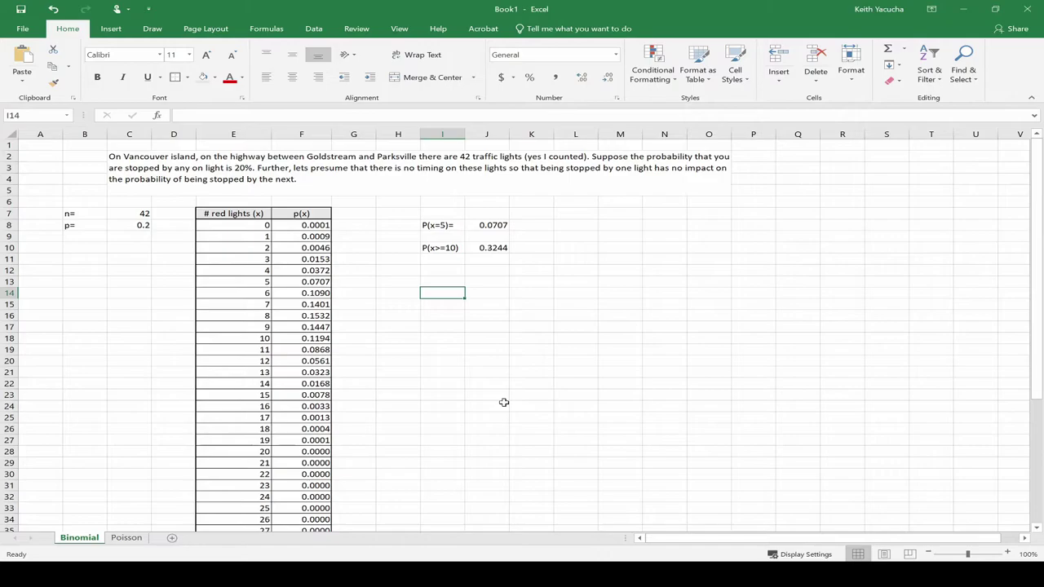
text(P)
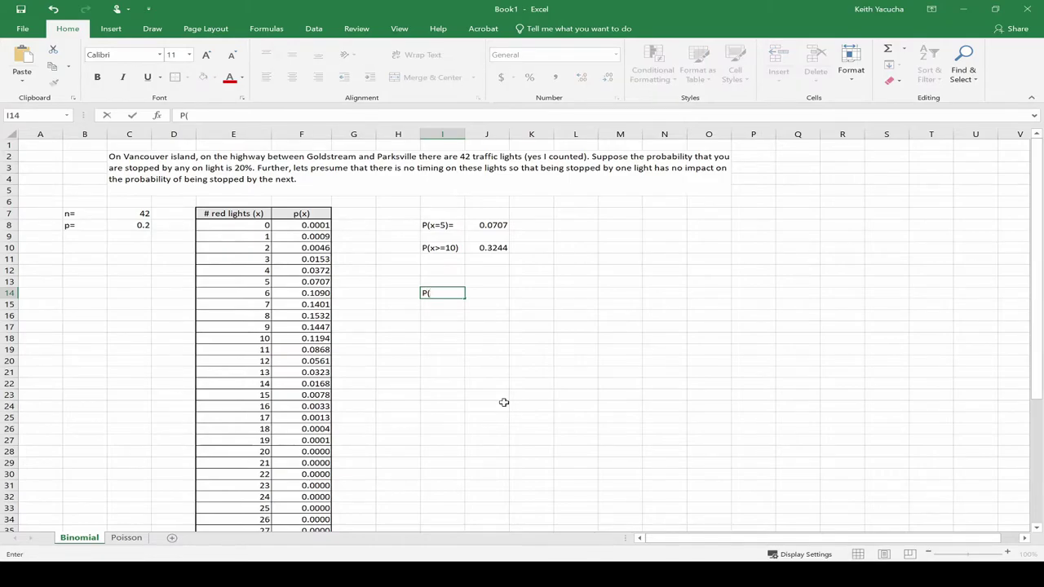
text((5<x<10)=)
click(504, 402)
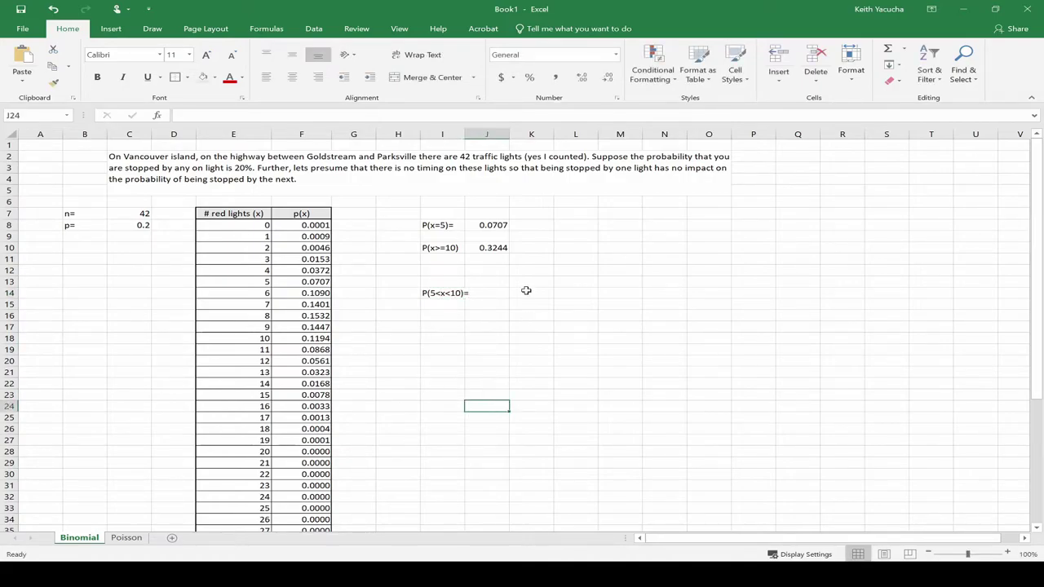
double_click(465, 134)
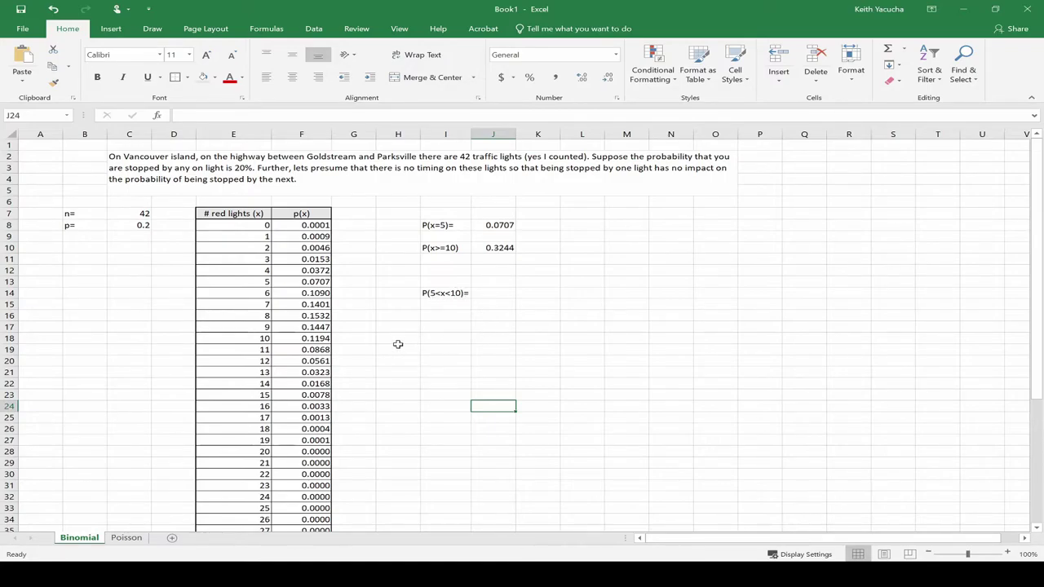
Enter =SUM(F14:F17) in J14, summing p(x) for 6 to 9 red lights to give 0.5469
drag(303, 292, 313, 328)
click(483, 296)
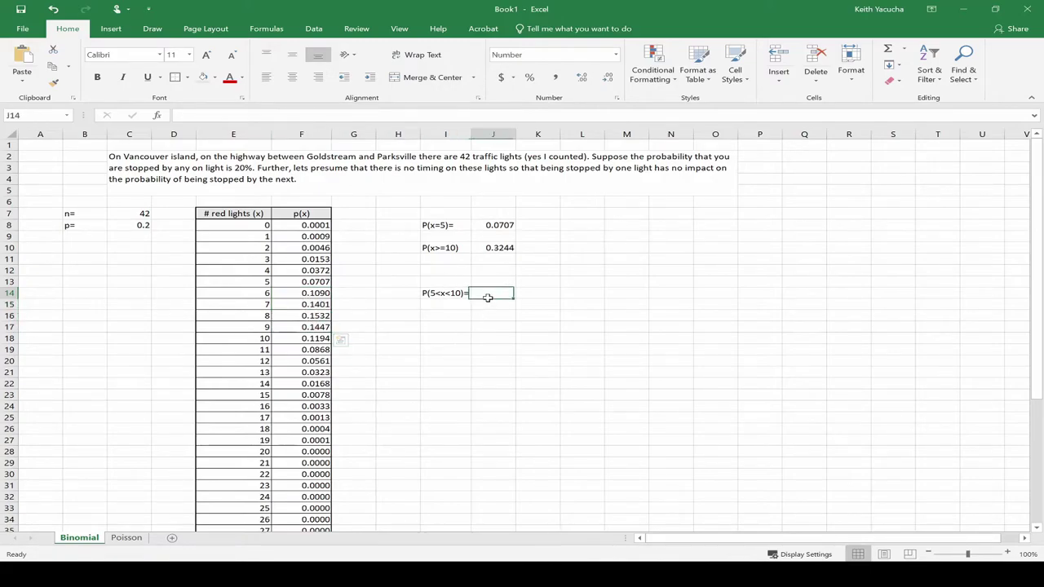
text(=)
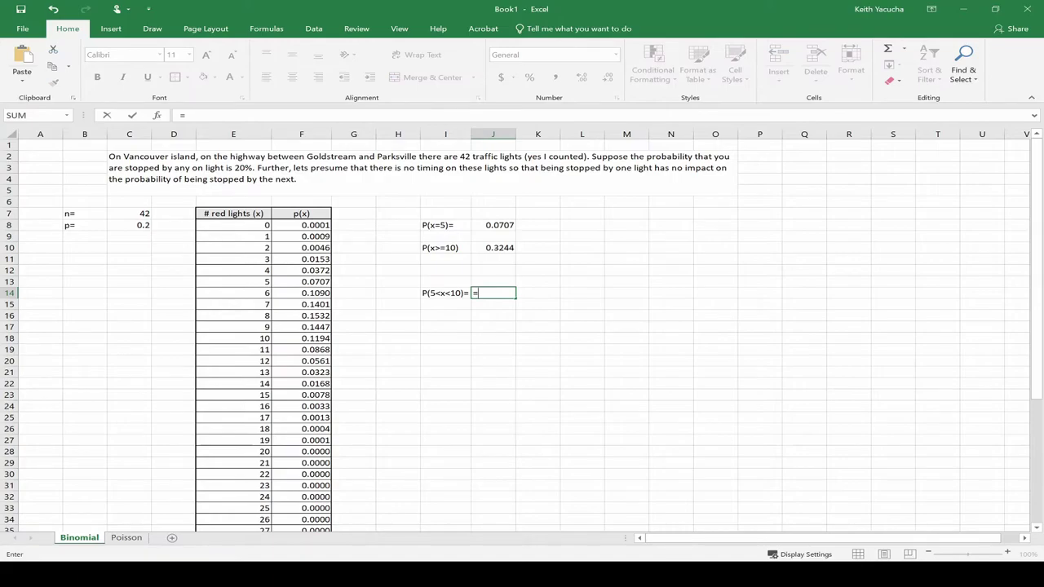
text(sum()
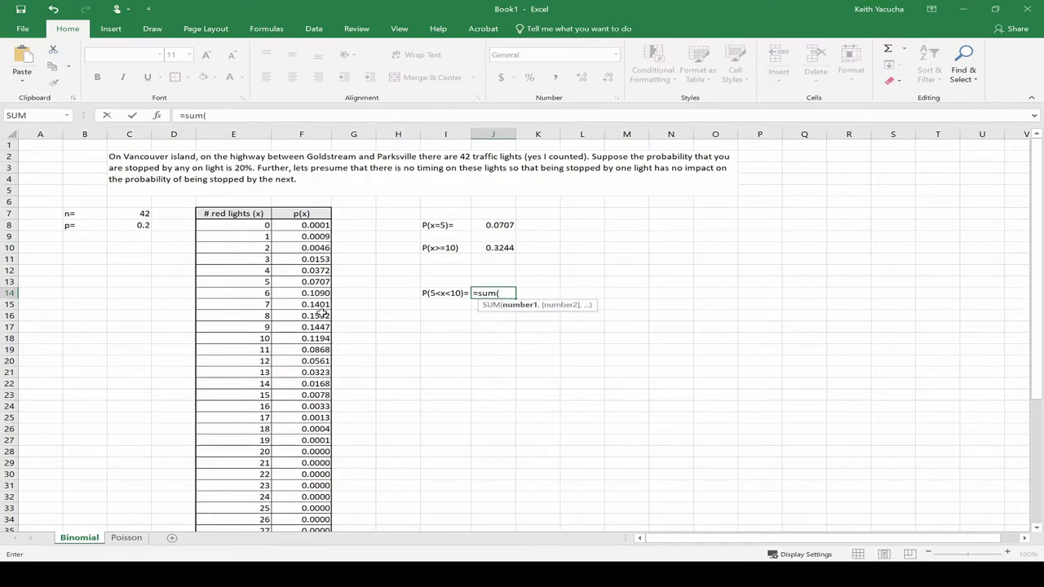
drag(304, 293, 318, 325)
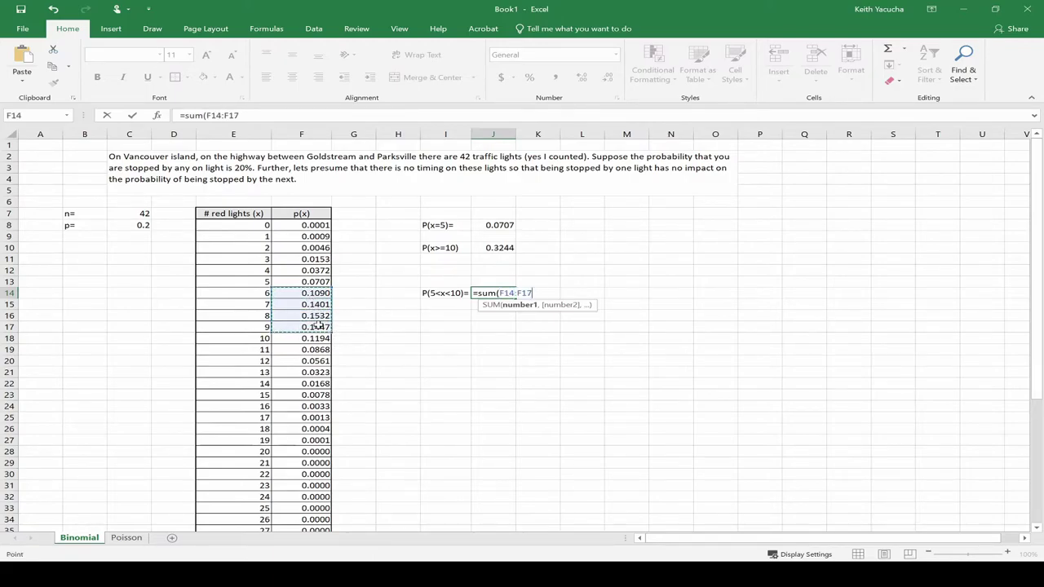
text())
key(Return)
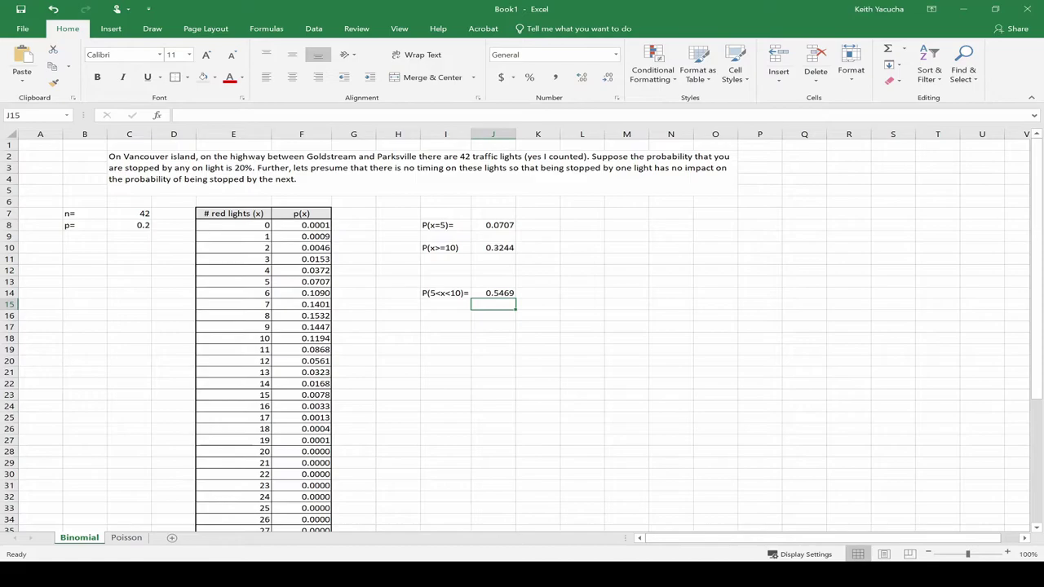
Insert a clustered column chart of p(x) from E7:F50 and move it below the results
click(670, 304)
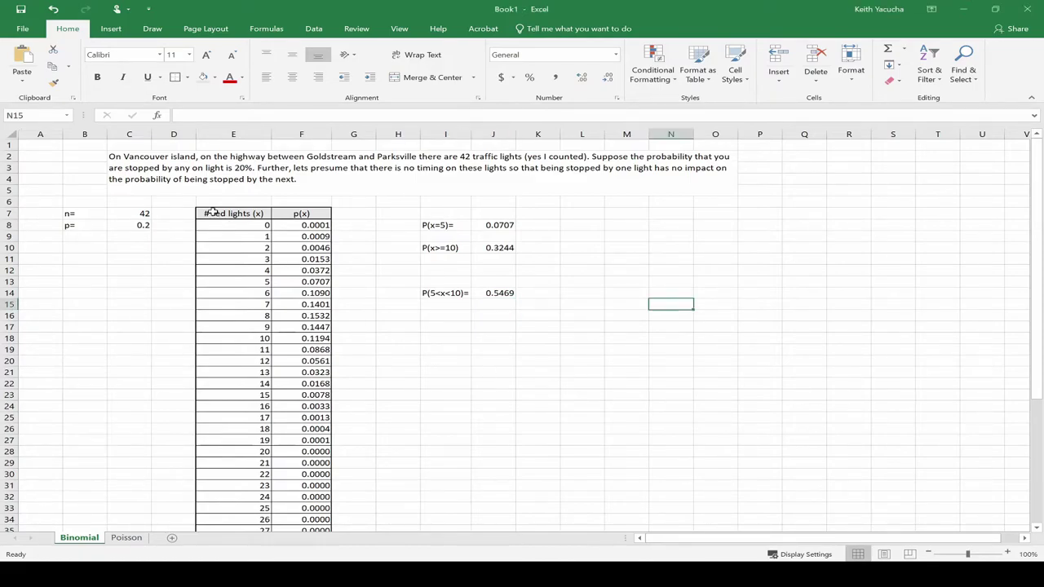
drag(204, 213, 287, 527)
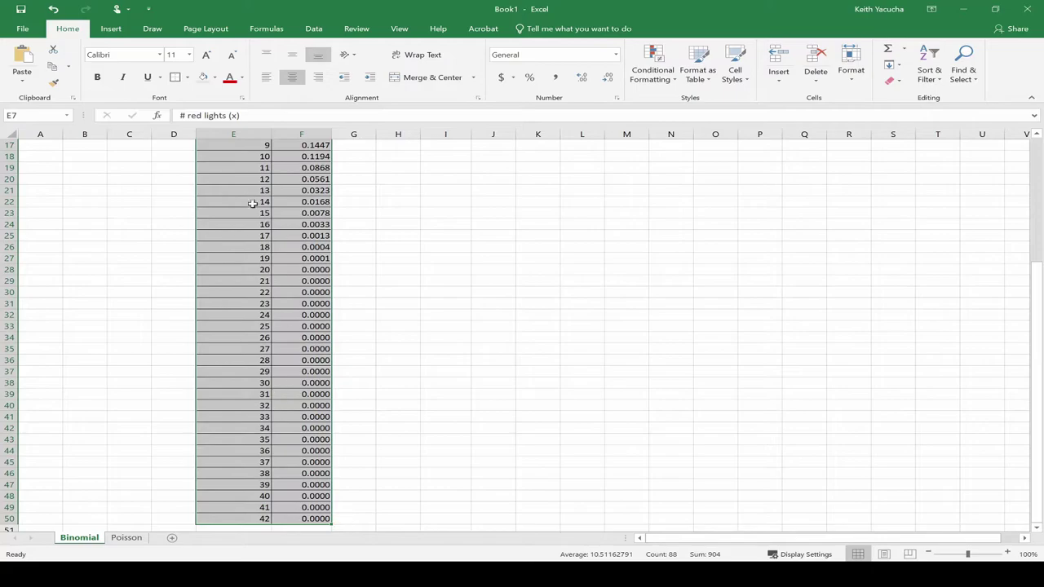
scroll(438, 255, up, 6)
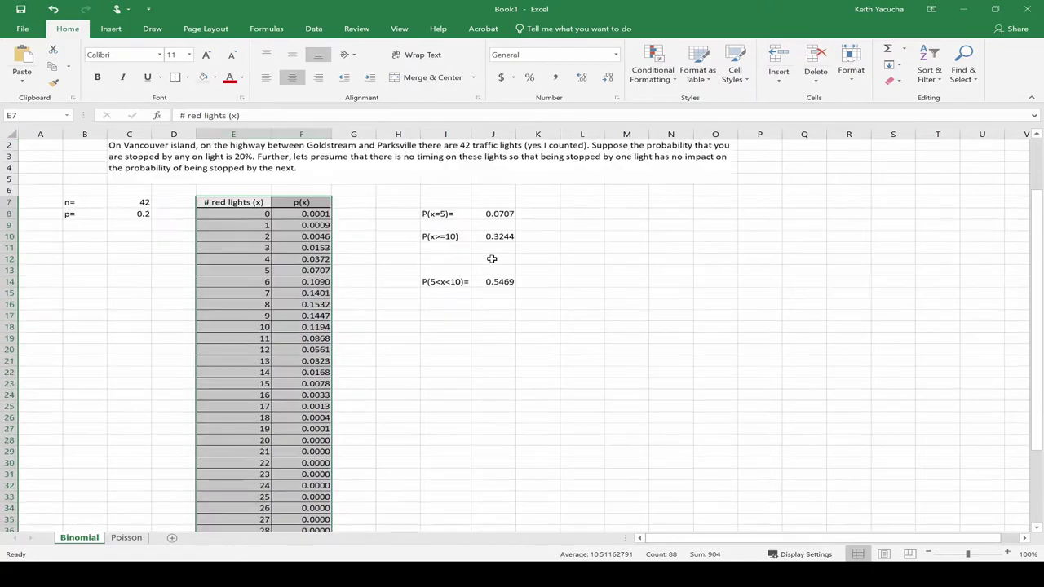
click(110, 30)
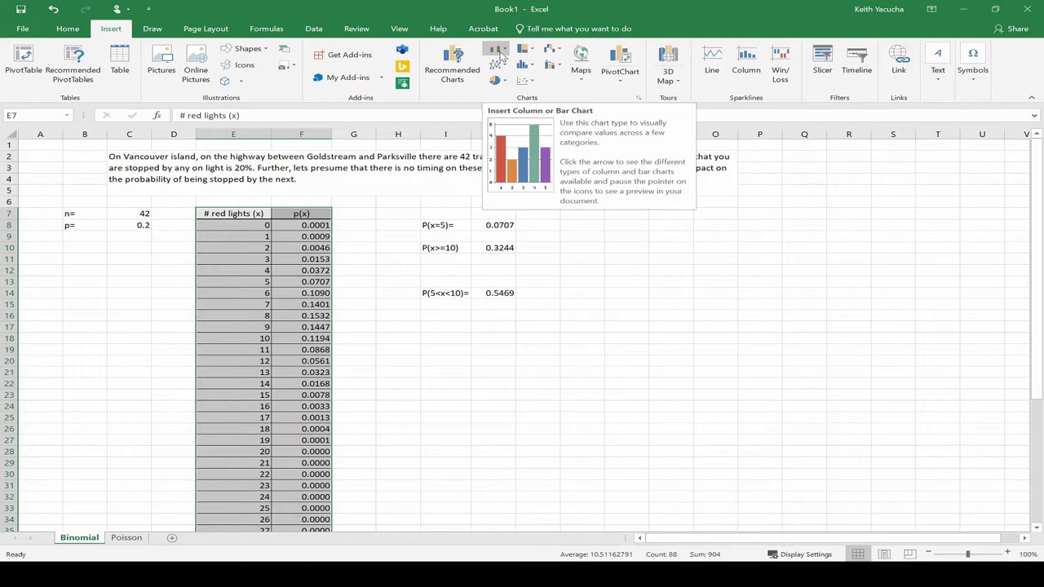
click(502, 52)
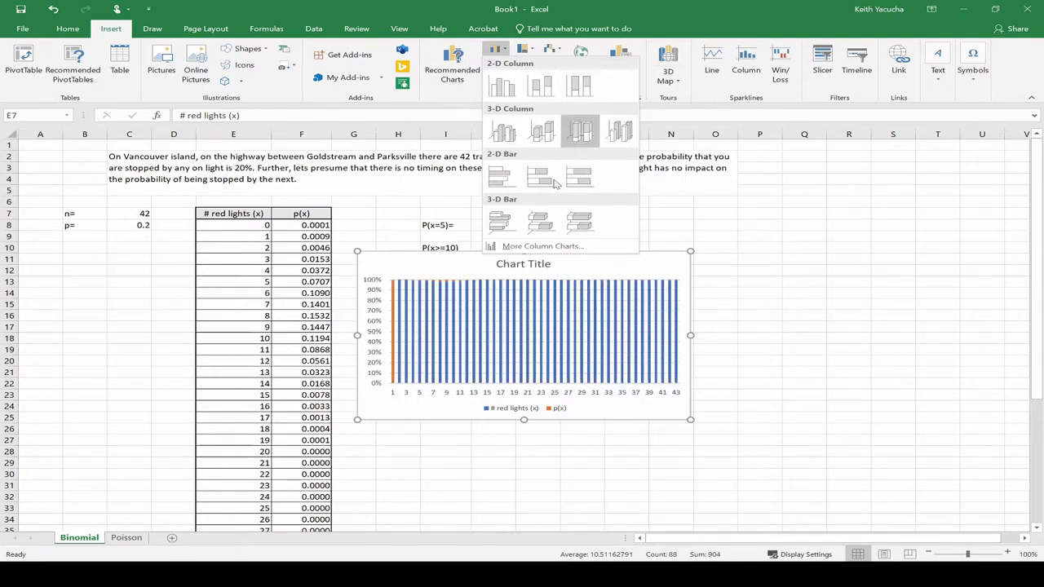
click(537, 249)
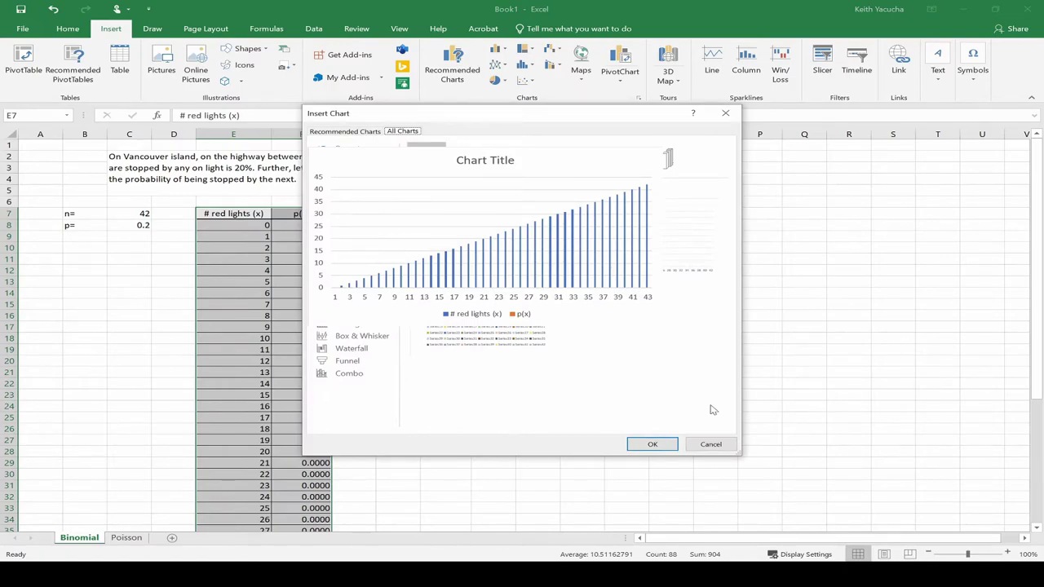
mouse_move(661, 270)
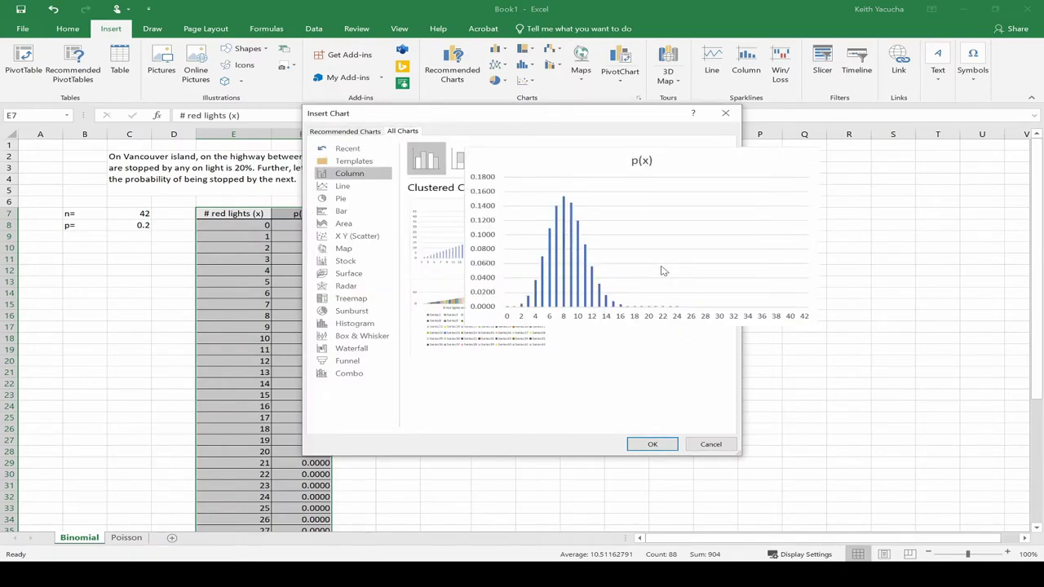
click(650, 446)
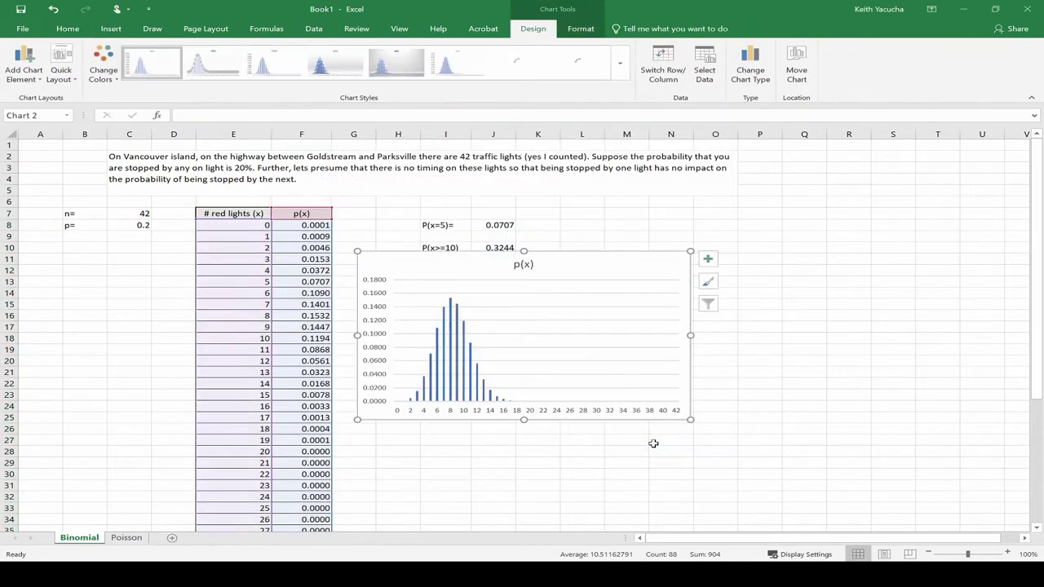
drag(641, 261, 702, 326)
Add axis titles to the chart, naming the horizontal axis '# of red lights'
scroll(686, 428, down, 1)
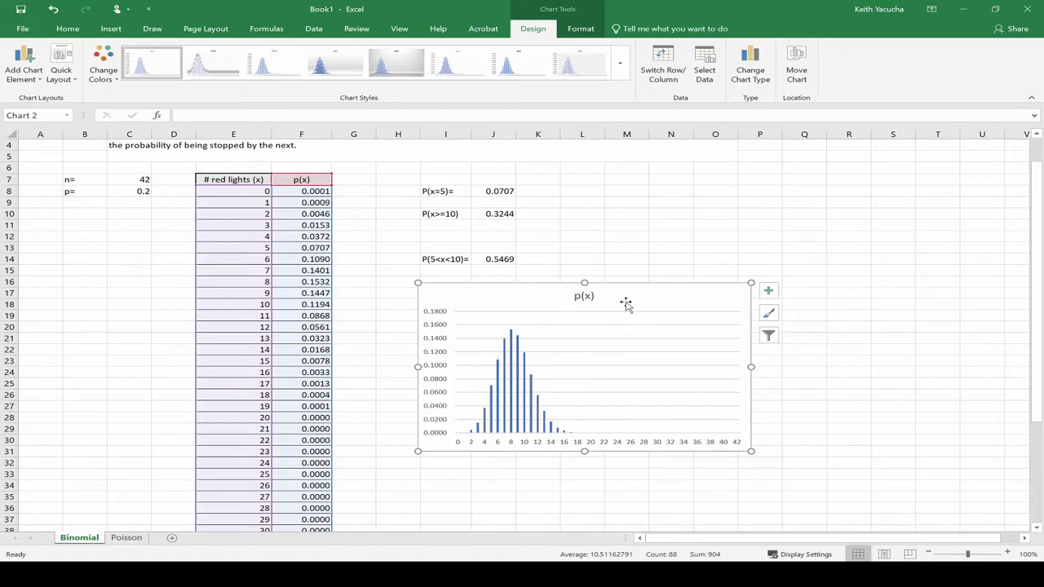
click(768, 291)
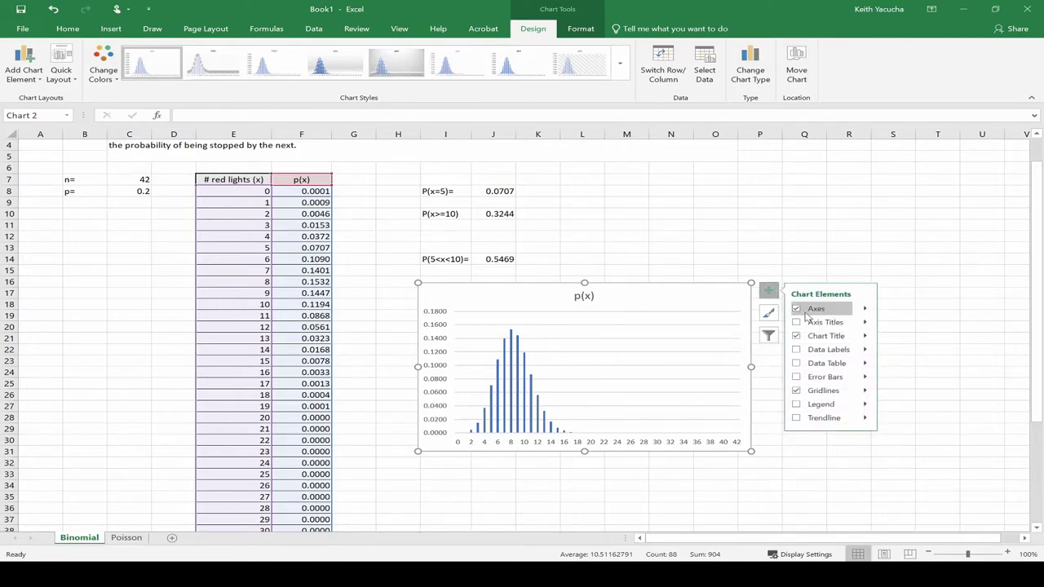
click(797, 324)
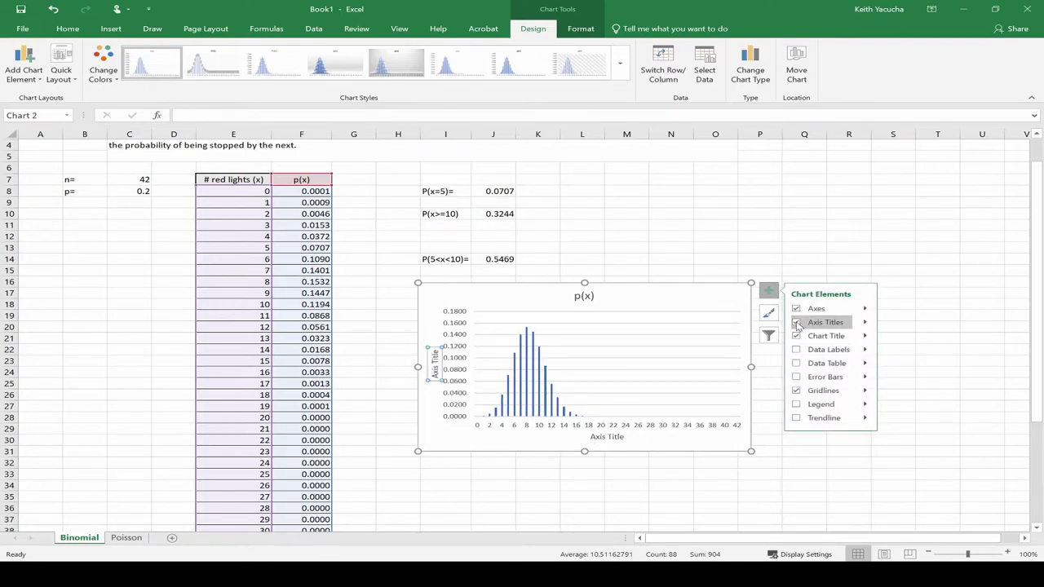
click(612, 437)
click(610, 437)
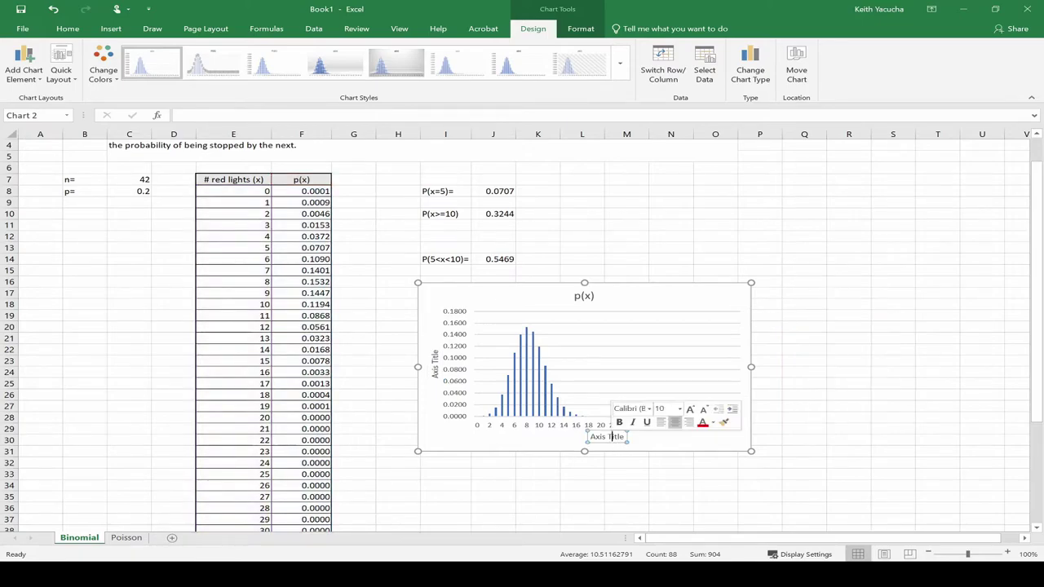
triple_click(613, 438)
text(# of red)
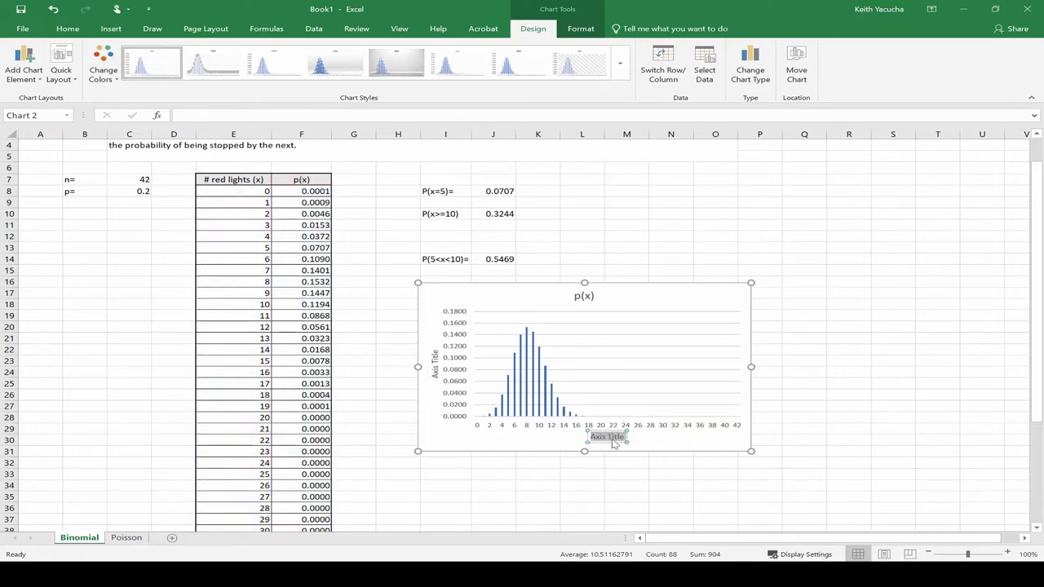
text( lights)
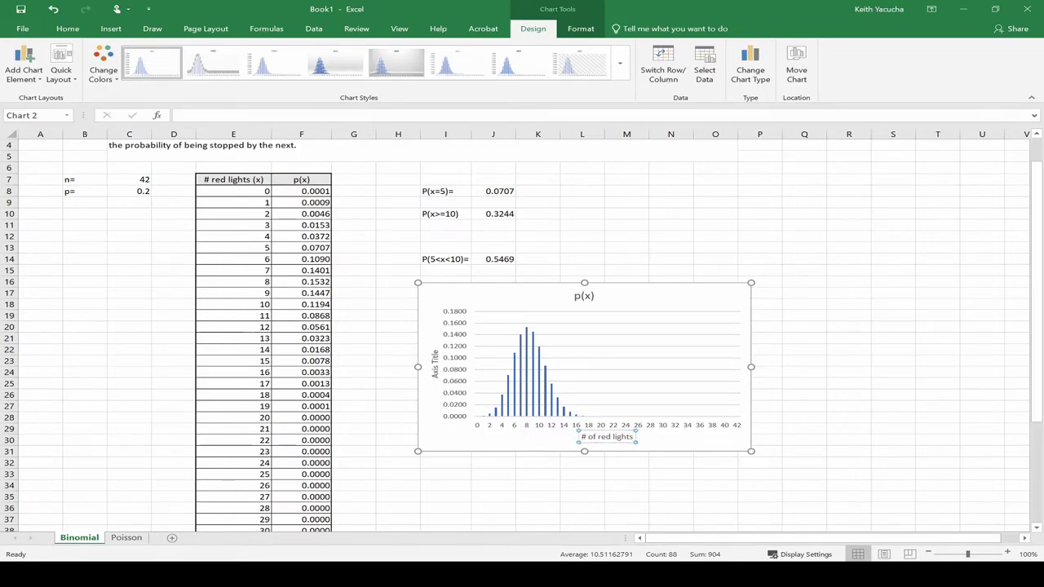
click(435, 363)
double_click(435, 363)
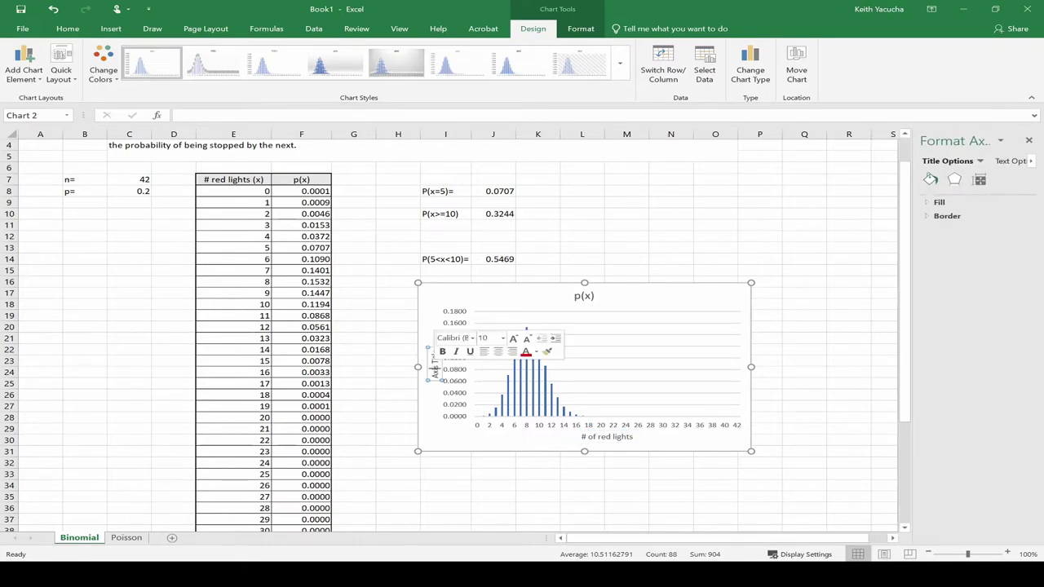
Title the vertical axis p(x) and the chart 'Probability distribution for # of red lights on highway'
text(p(x))
click(584, 297)
key(ctrl+a)
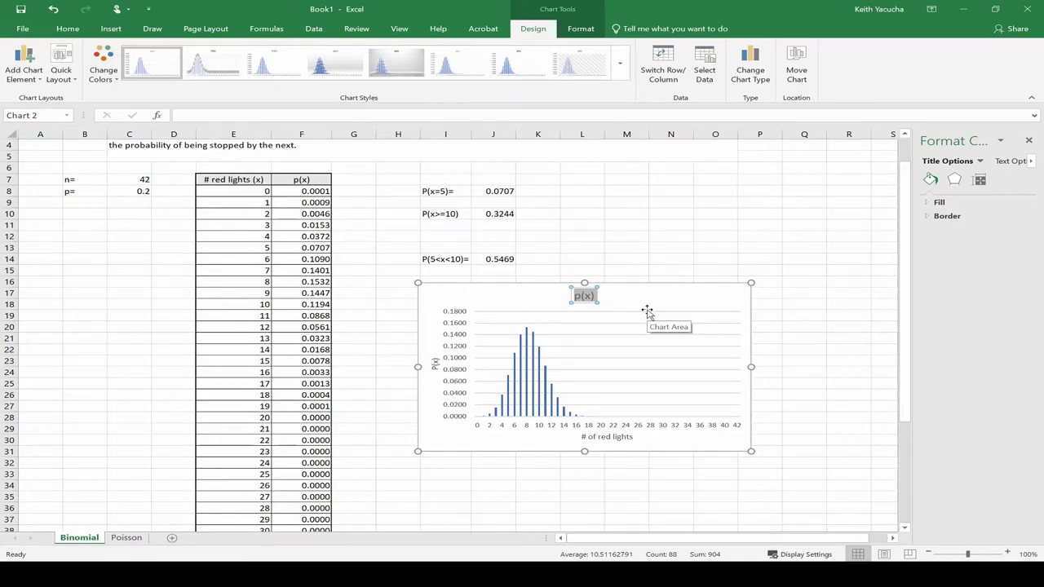
text(Probabilit)
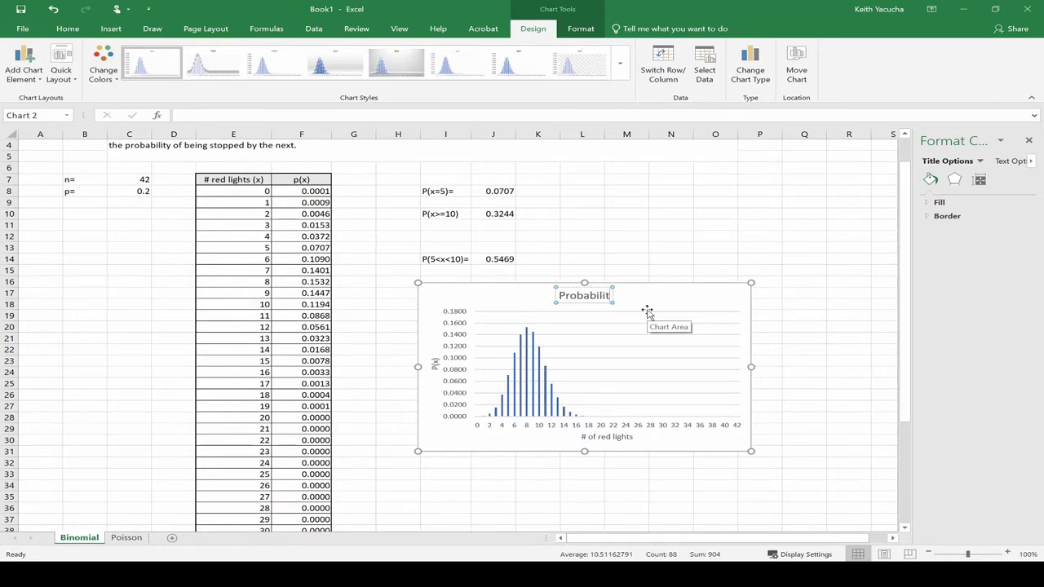
text(y distribution f)
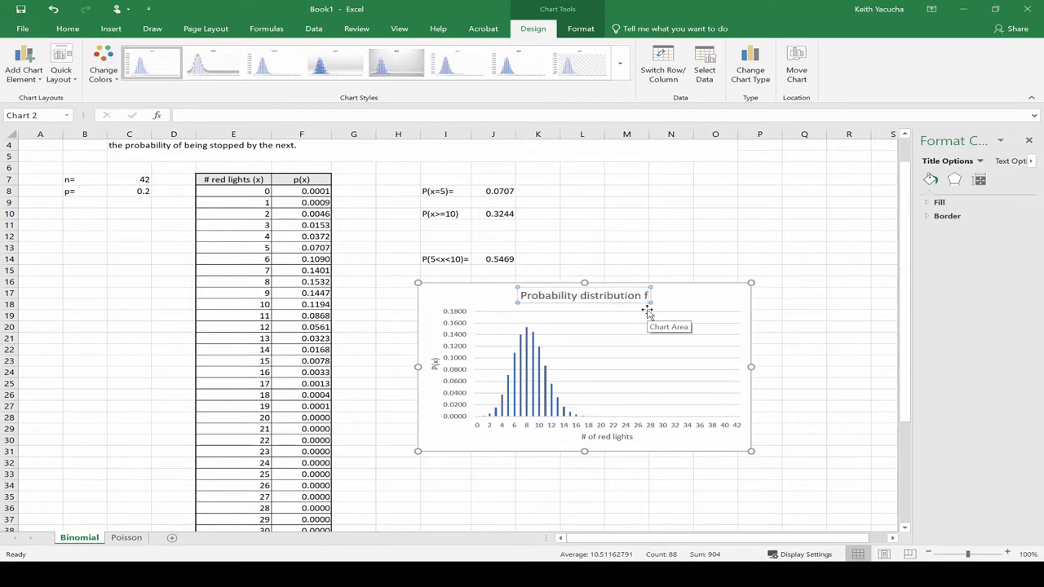
text(or # of r)
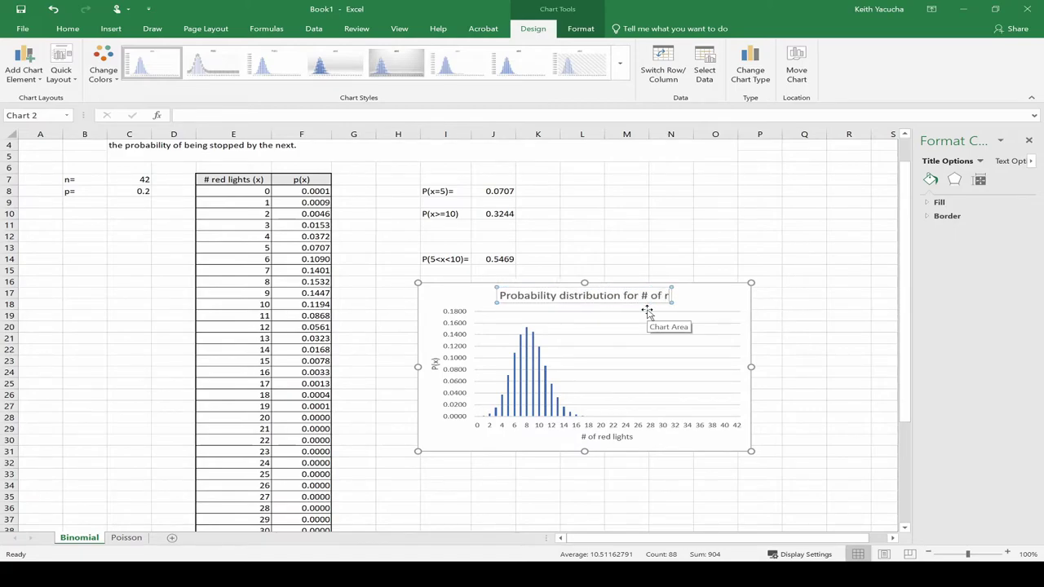
text(ed lights on)
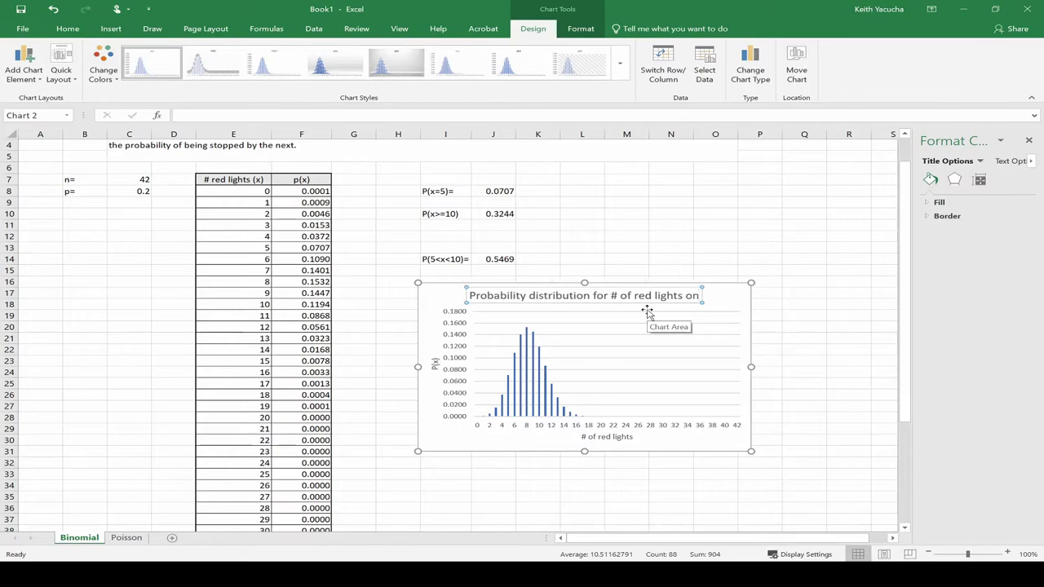
text( hig)
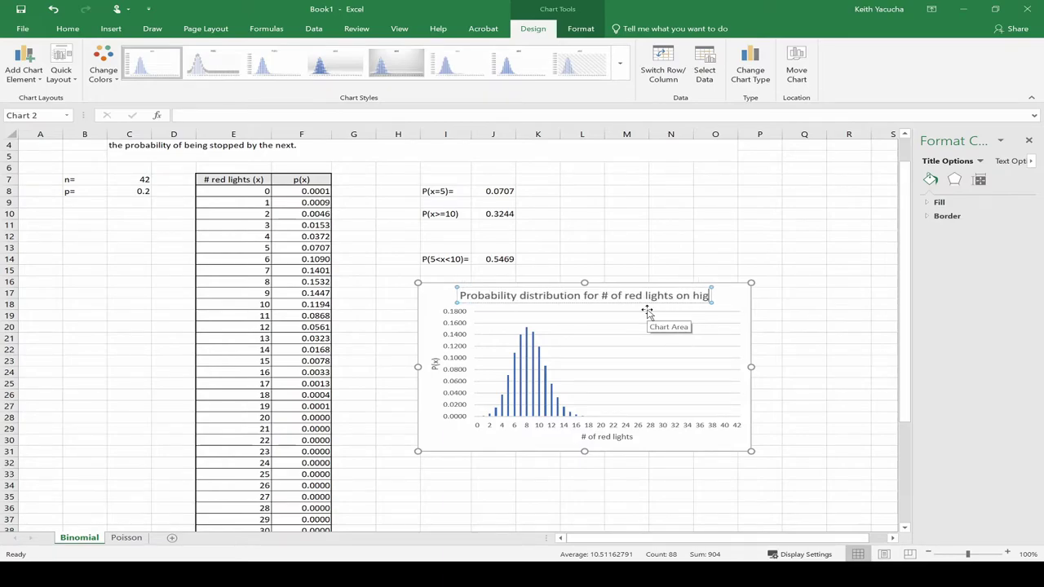
text(hway)
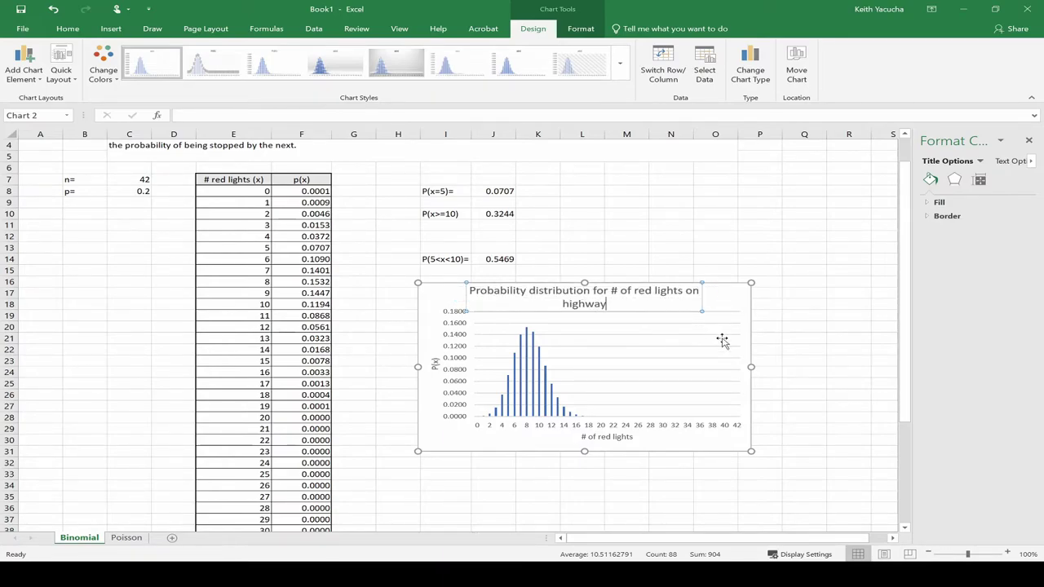
key(Escape)
click(758, 474)
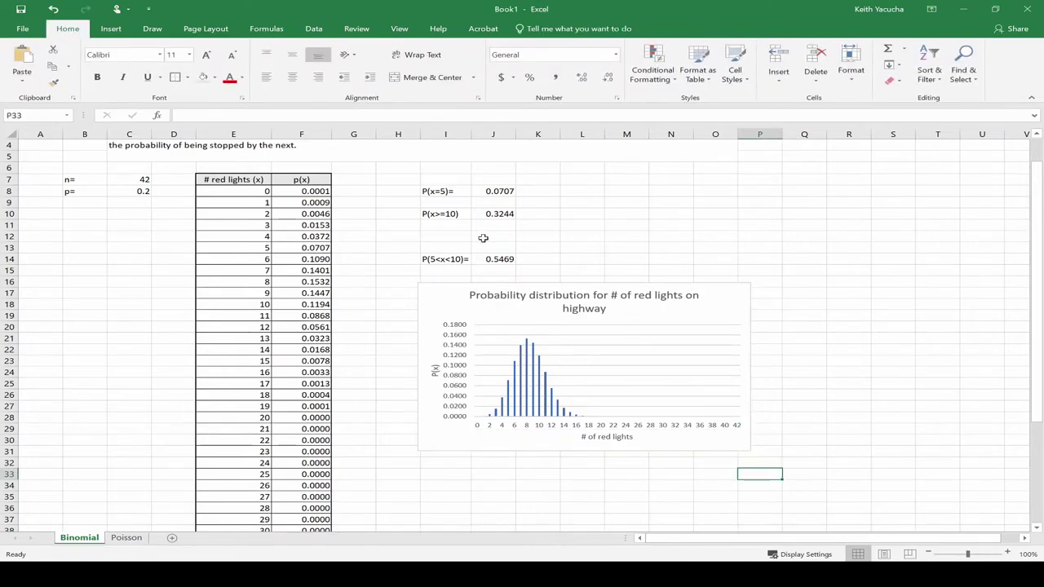
mouse_move(501, 429)
Go to the Poisson sheet and select an empty cell
click(120, 540)
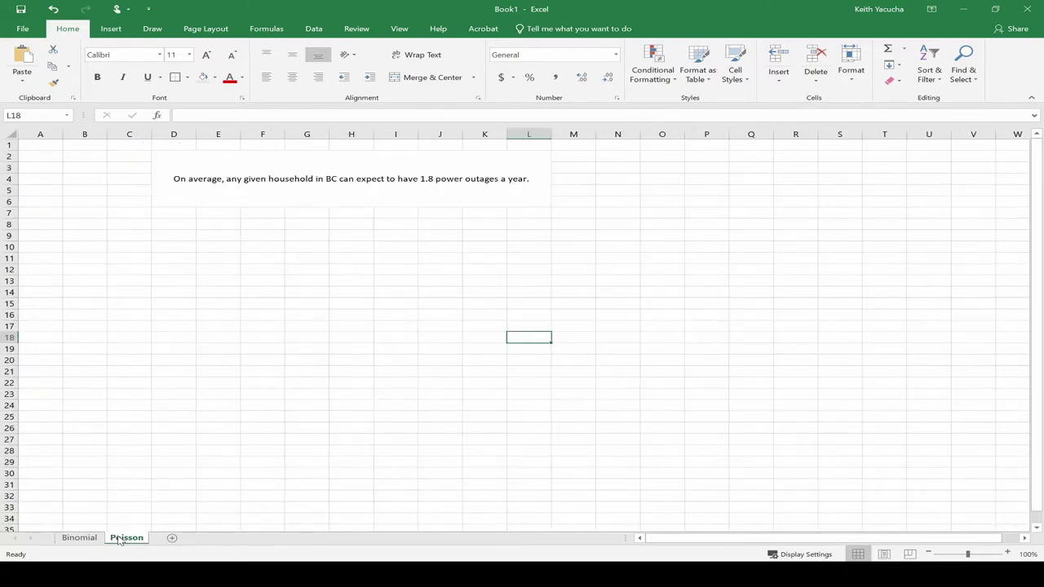
click(380, 292)
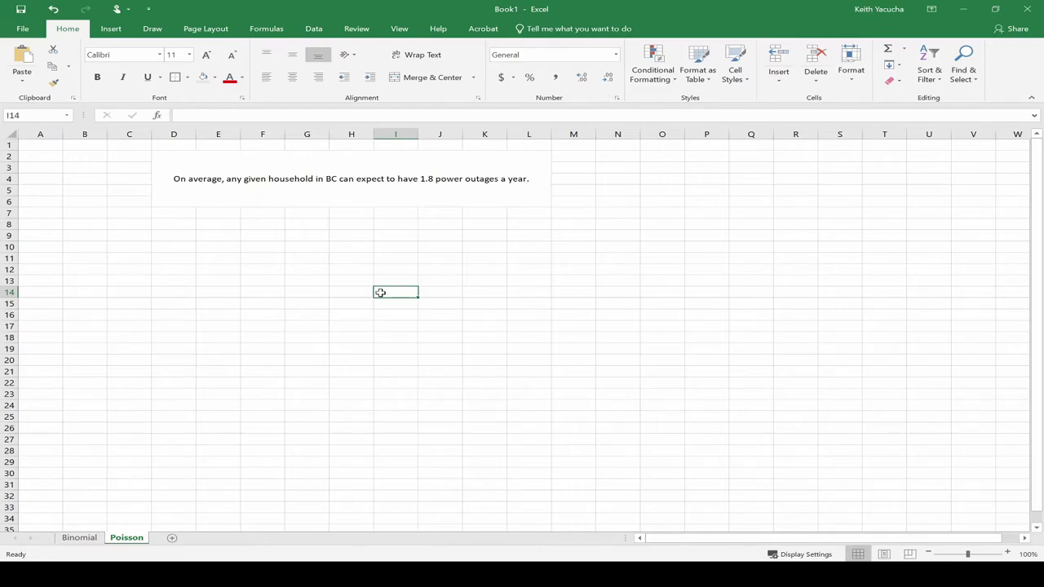
Put the label lambda= in D8 and the rate 1.8 in E8
key(Up)
key(Up)
key(Up)
key(Up)
key(Up)
key(Up)
key(Left)
key(Left)
key(Left)
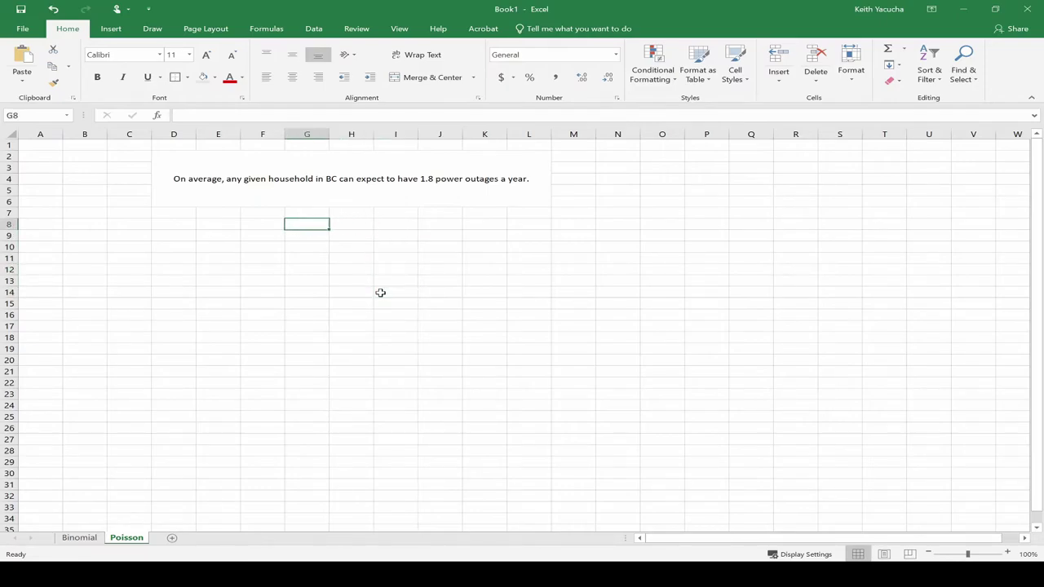
key(Left)
key(Left)
text(lam)
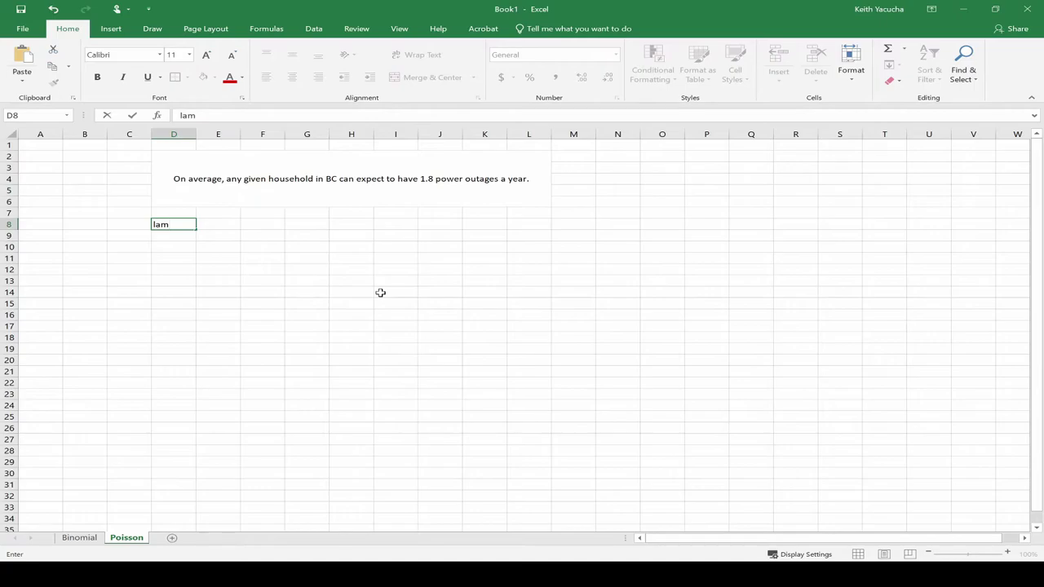
text(bda=)
key(Tab)
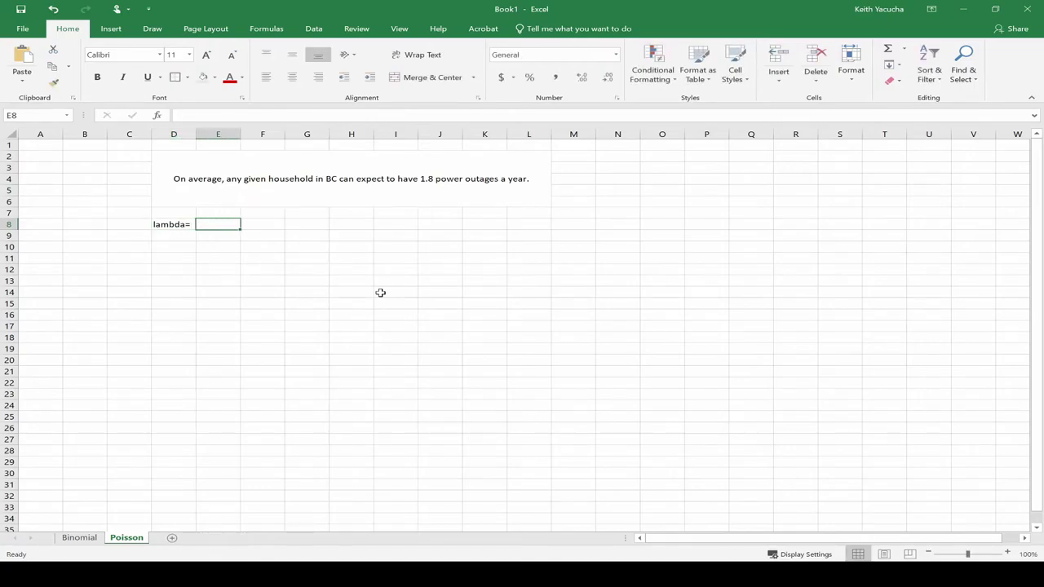
text(1.8)
key(Return)
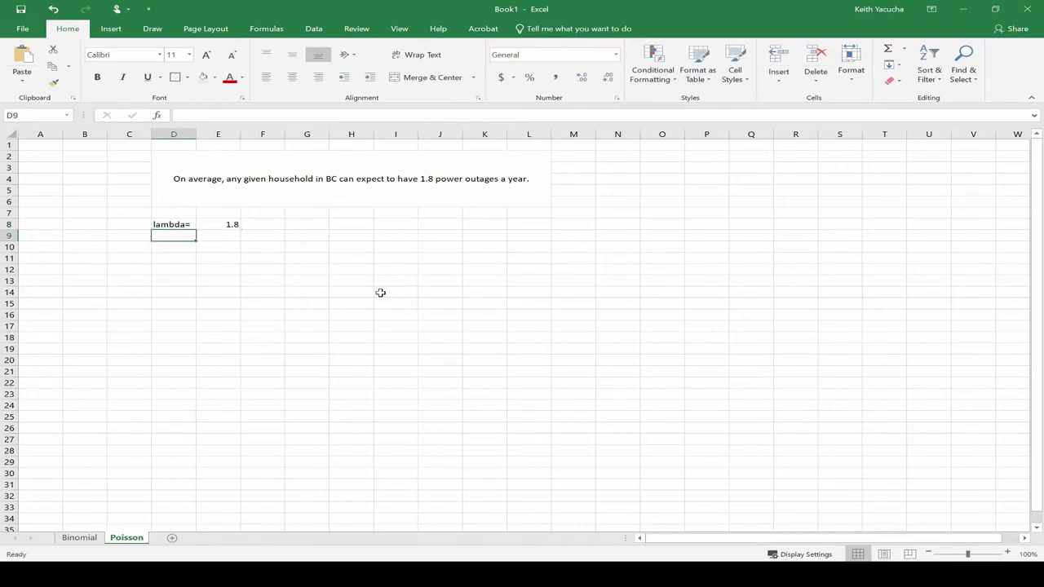
key(Right)
key(Right)
key(Right)
key(Right)
key(Up)
key(Left)
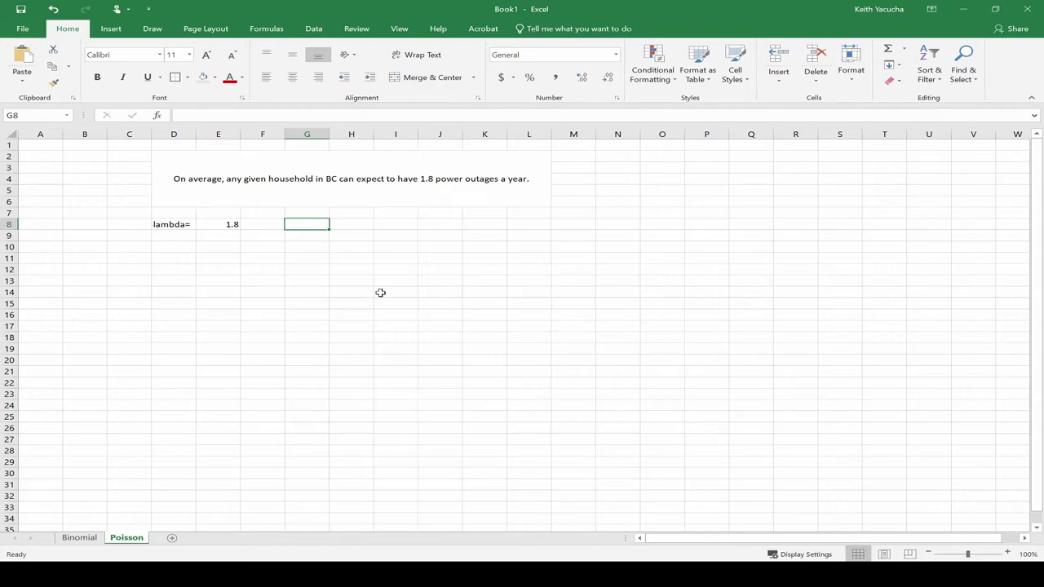
Enter the header '# of outages/year' in G8 and autofit column G to fit it
text(# of outa)
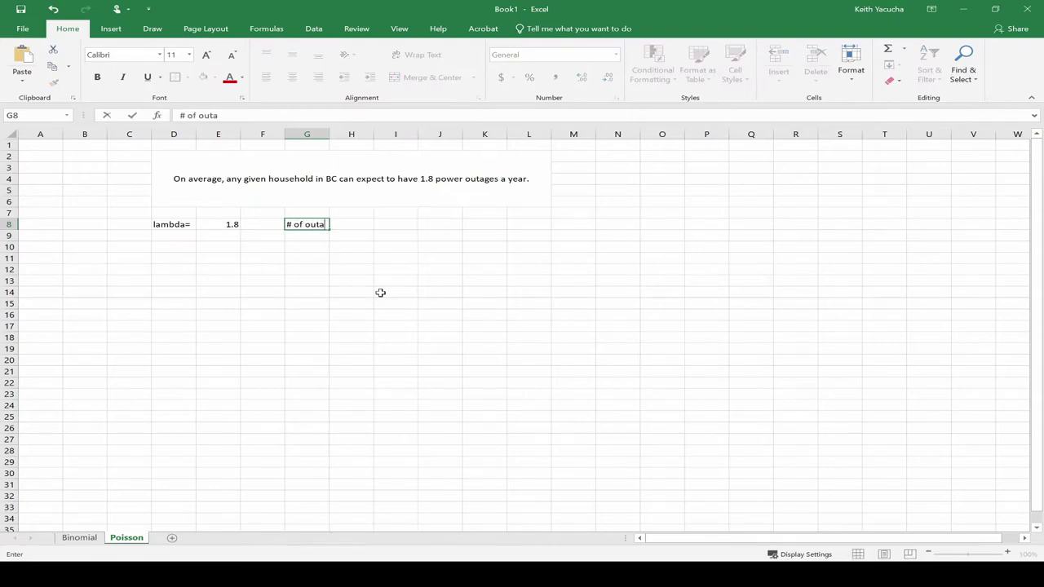
text(ges)
click(332, 134)
double_click(329, 134)
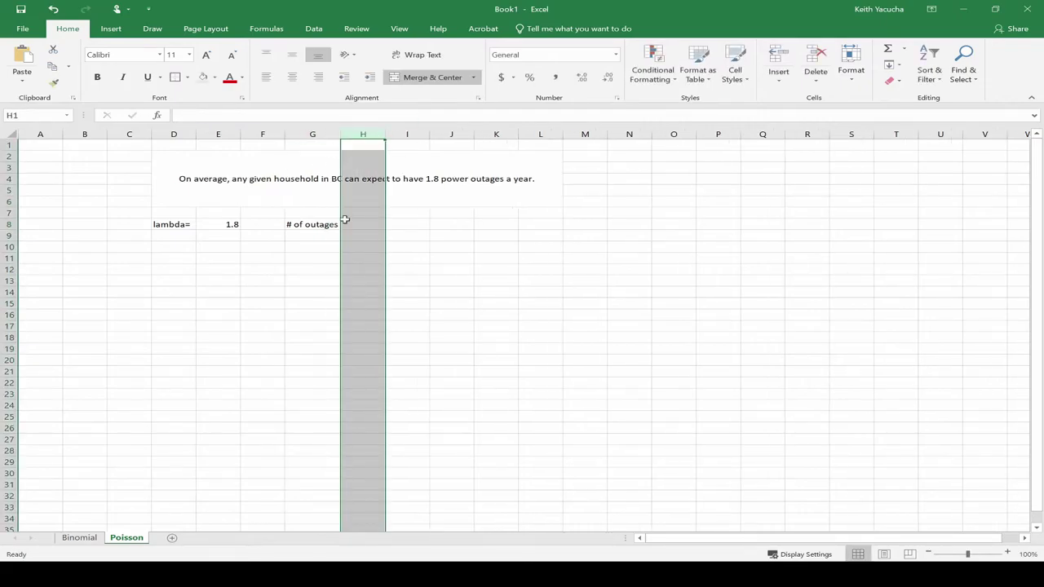
click(350, 281)
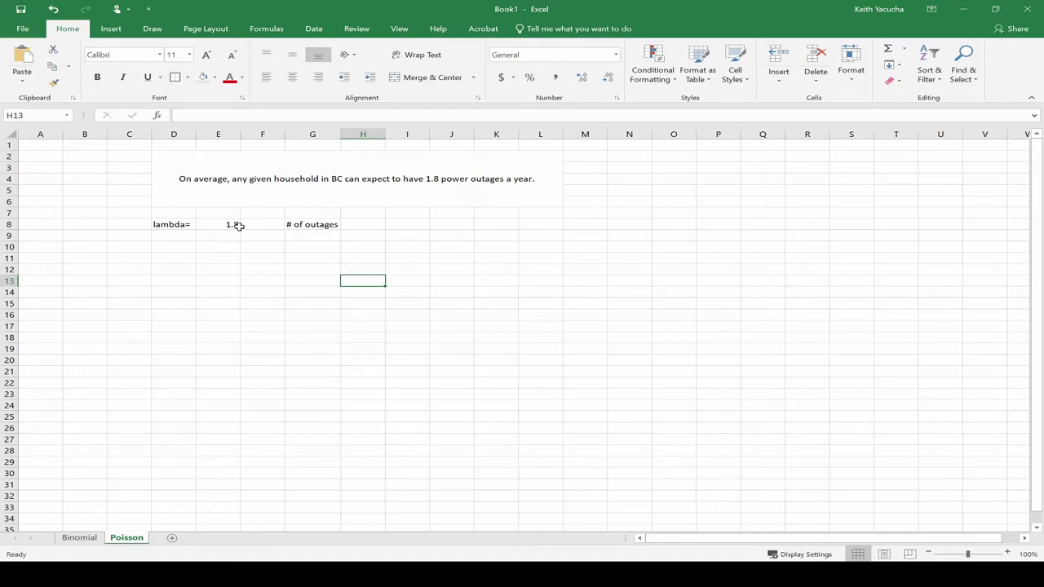
click(301, 225)
click(234, 115)
text(/year)
key(Return)
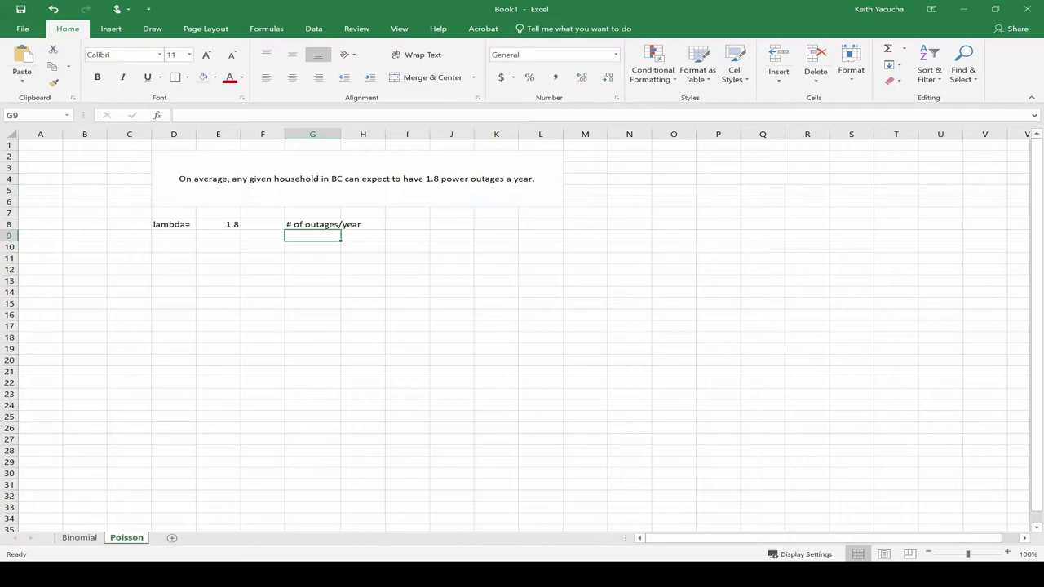
double_click(340, 134)
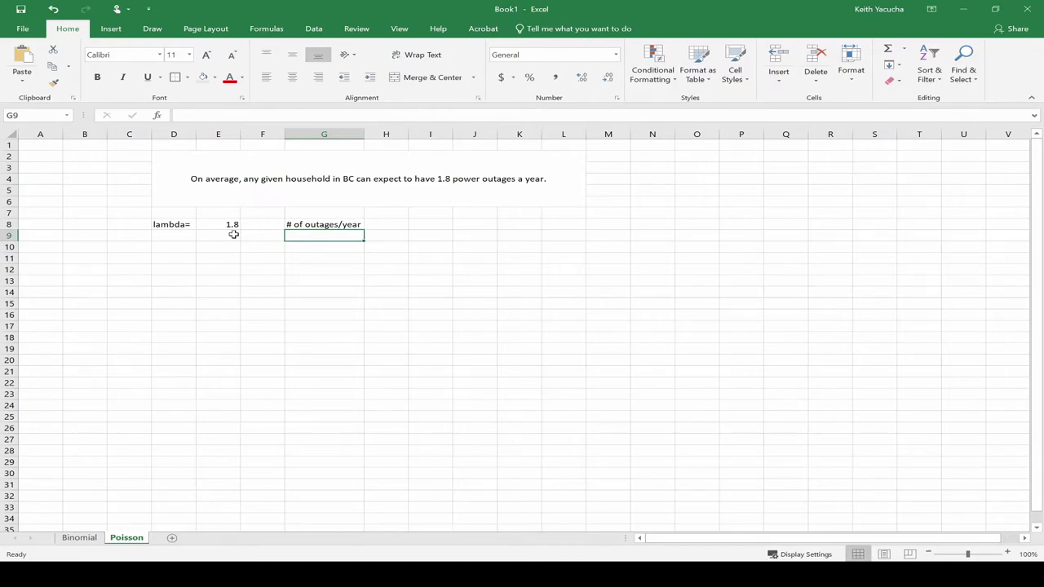
Fill G9:G24 with the outage counts 0 through 15
text(0)
key(Return)
text(1)
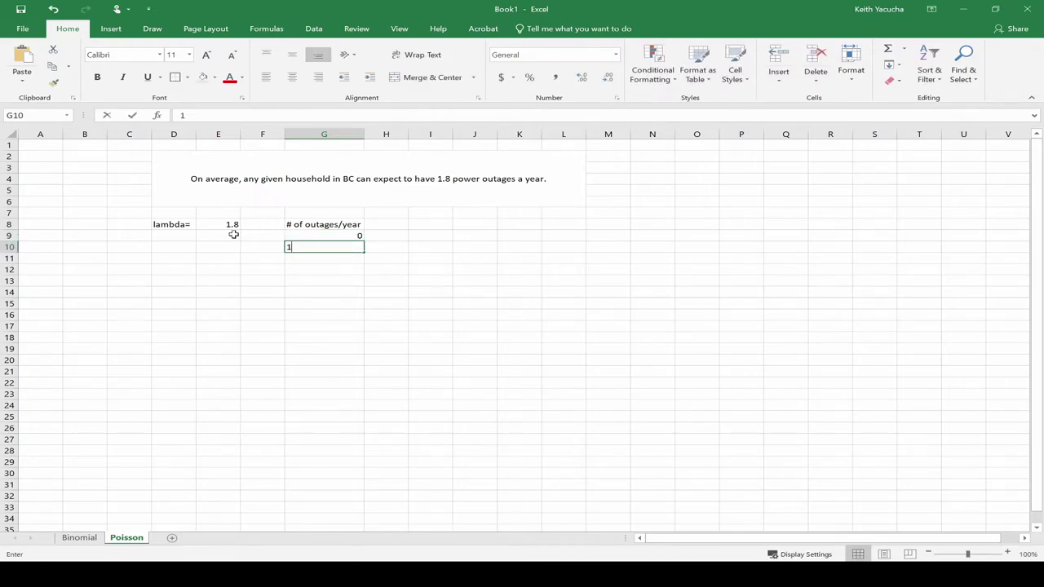
key(Return)
text(2)
key(Return)
drag(343, 238, 350, 407)
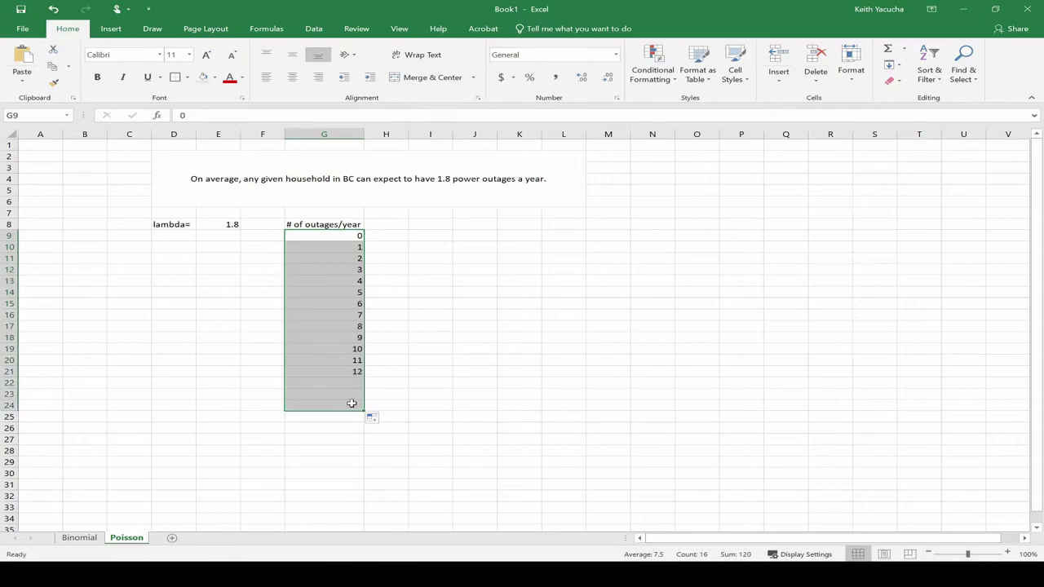
Type the header p(x) in H8
click(390, 227)
text(p(x))
key(Return)
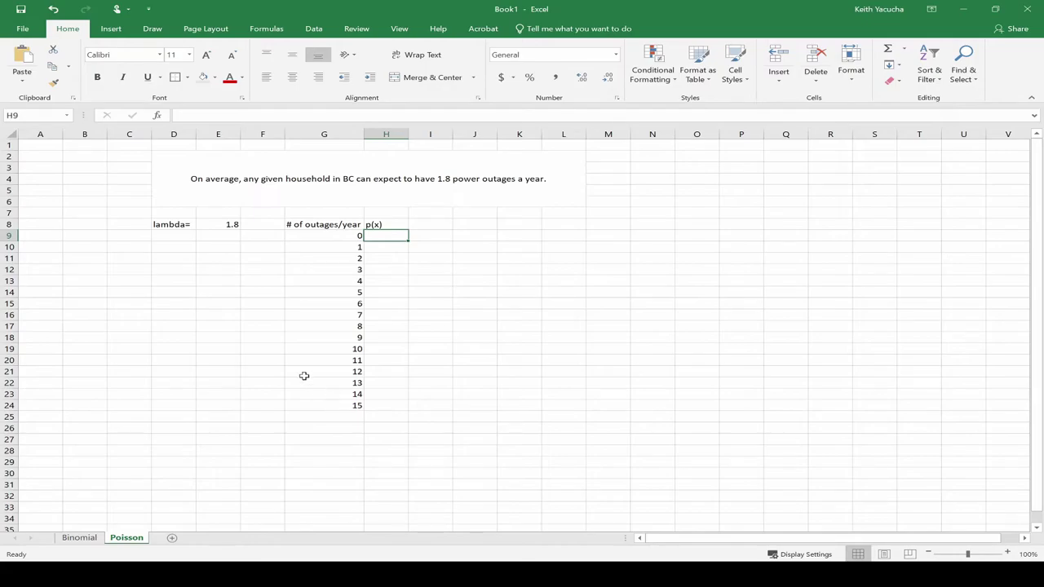
click(217, 223)
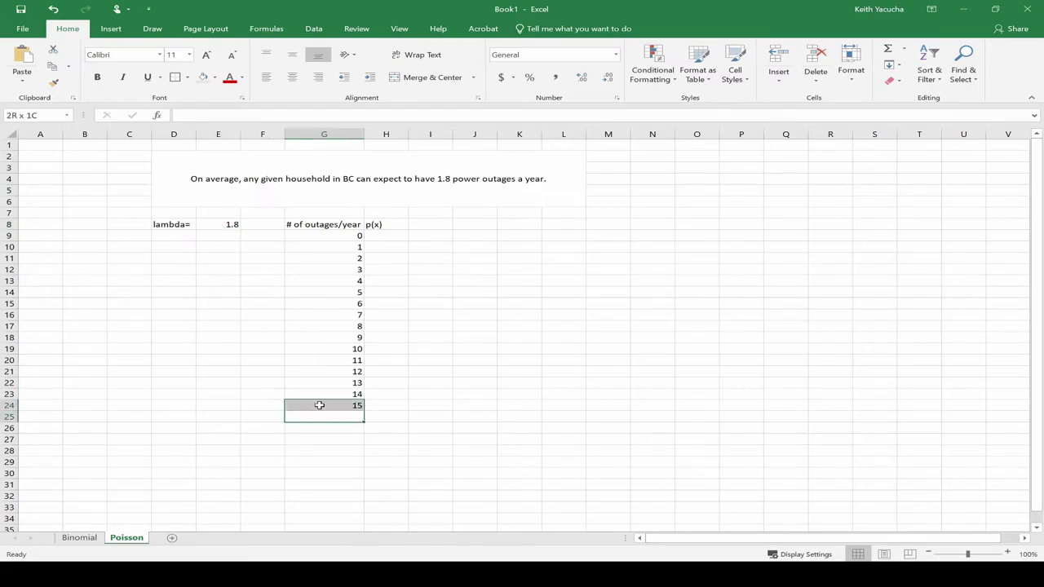
drag(319, 405, 465, 405)
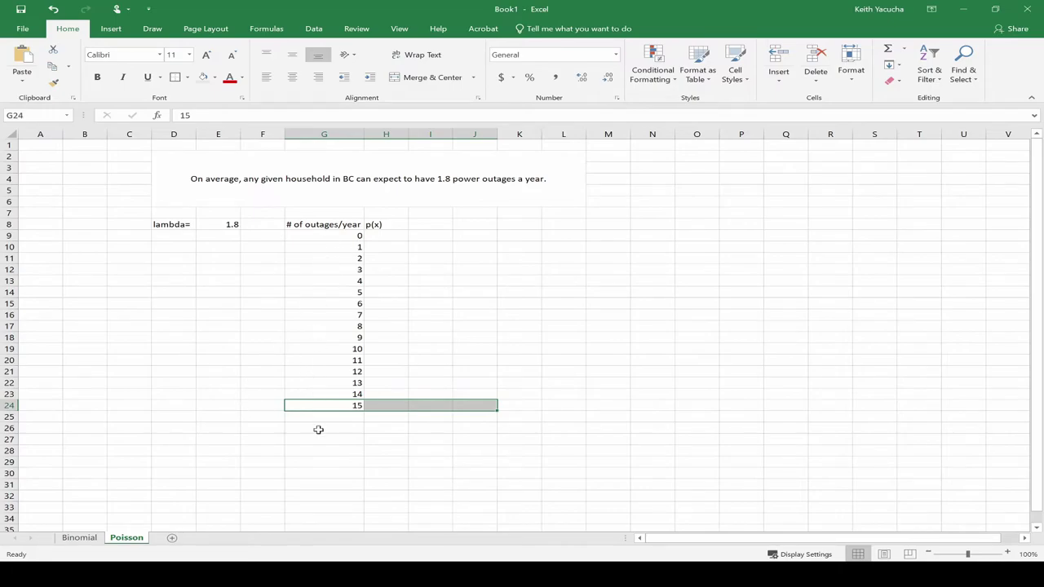
Change the G8 header to '# of outages/year (x)' and autofit column G
click(325, 224)
scroll(324, 225, down, 1)
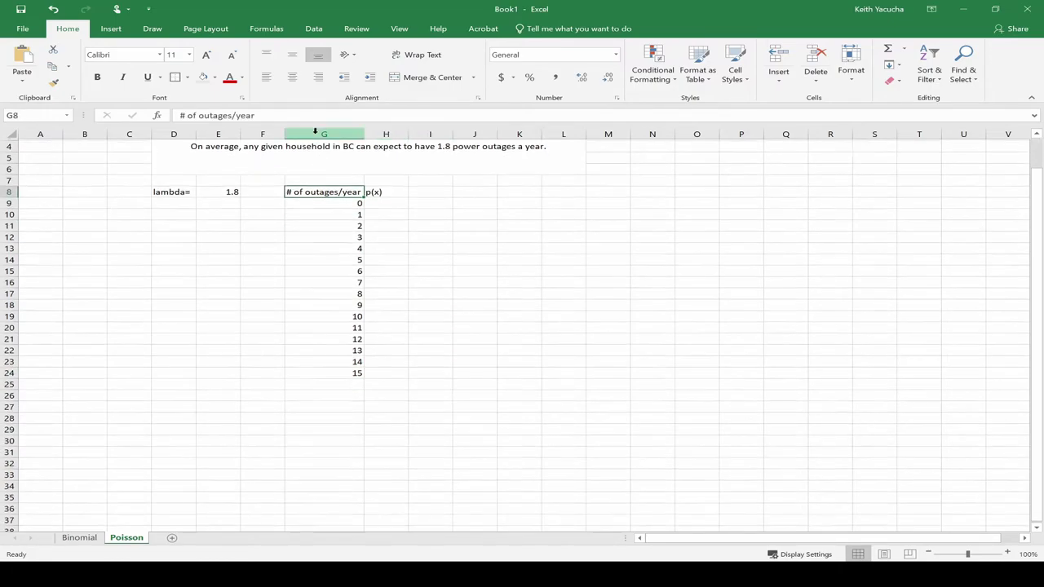
click(256, 115)
text((x))
key(Return)
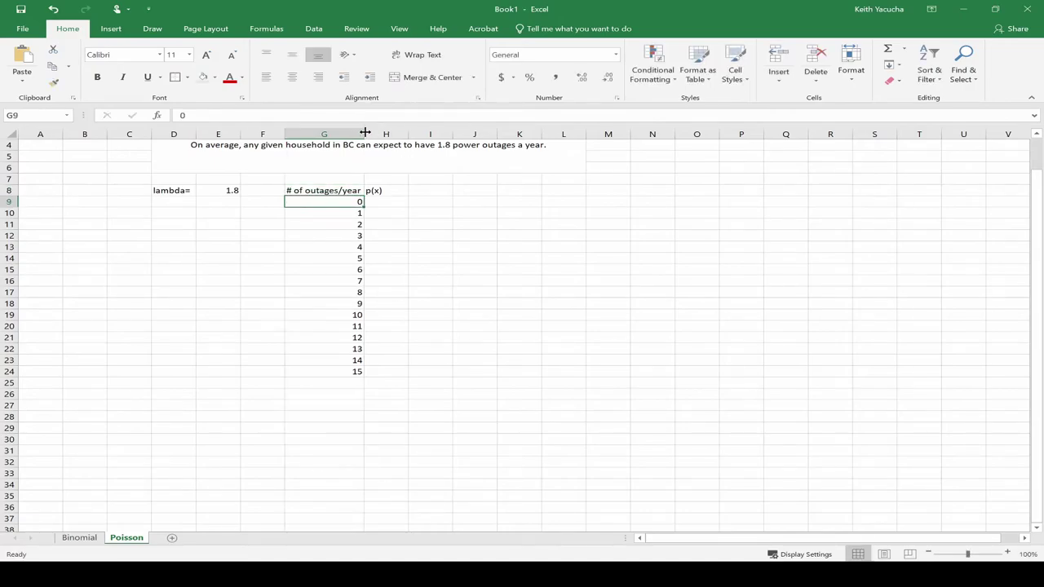
double_click(369, 134)
scroll(482, 274, up, 1)
click(389, 235)
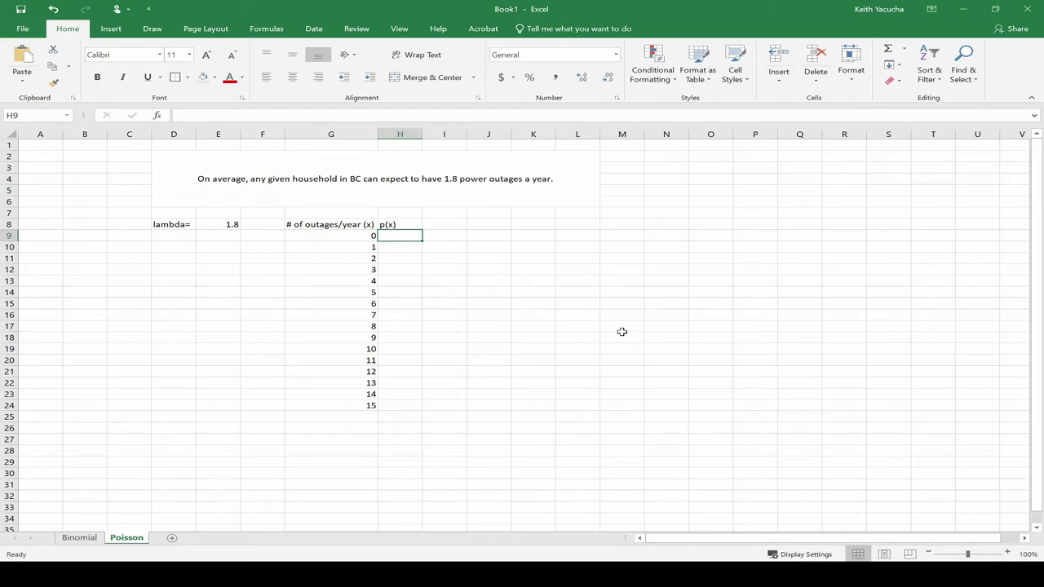
Fill H9:H24 with =POISSON.DIST(G9,$E$8,FALSE) for 0 to 15 outages
text(=)
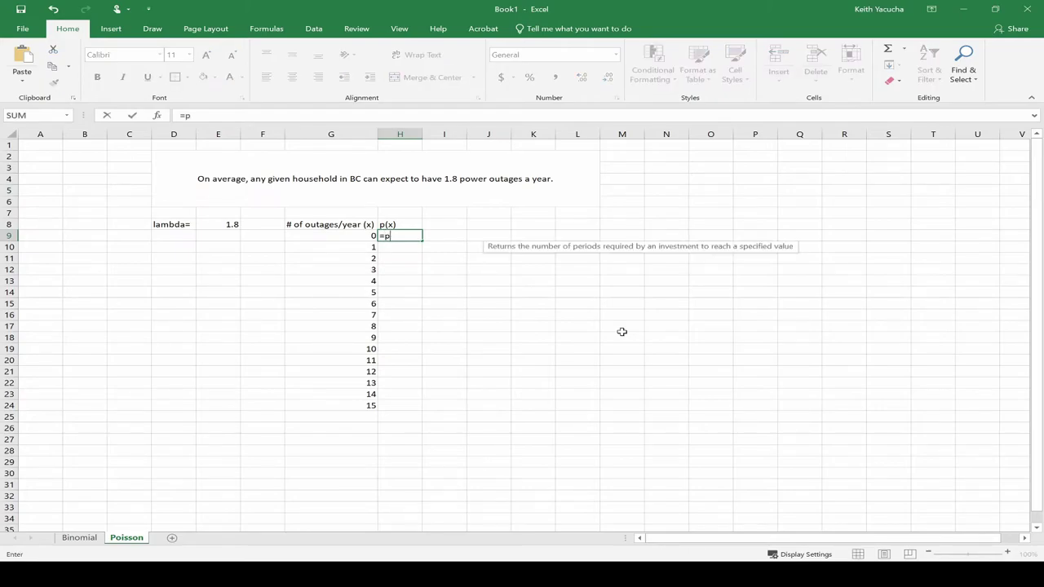
text(poi)
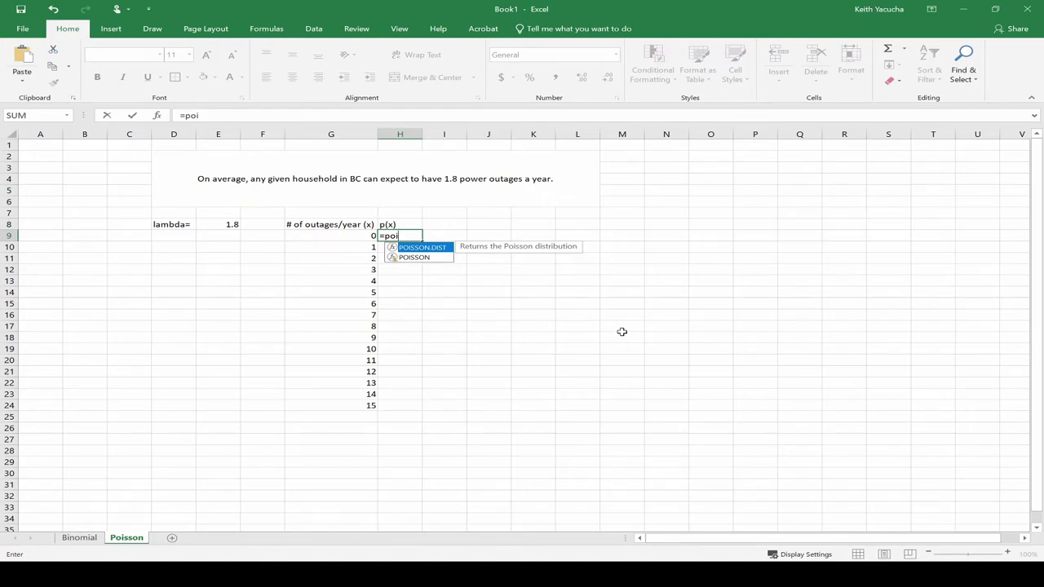
key(Tab)
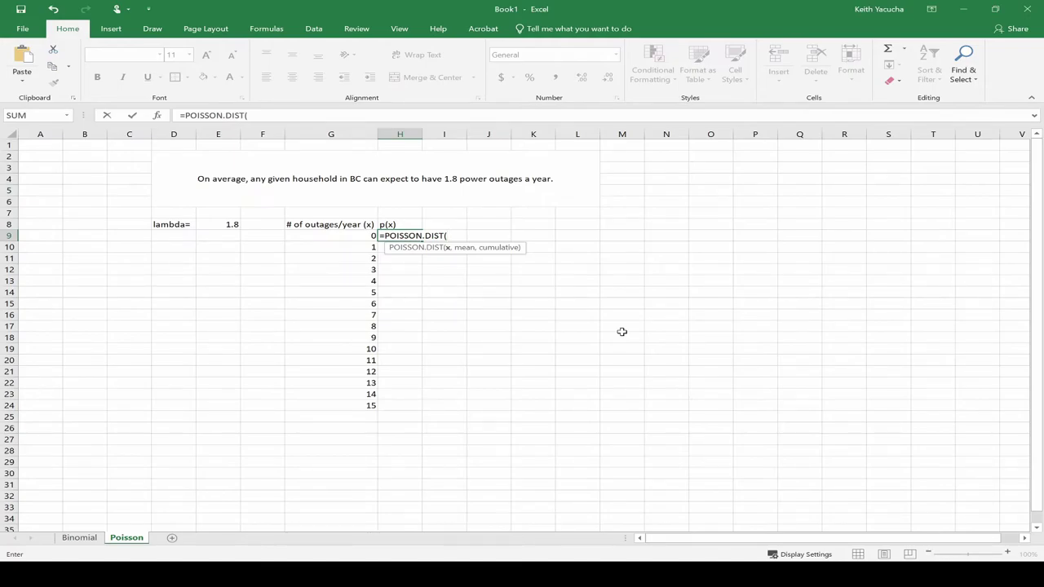
click(358, 234)
text(,)
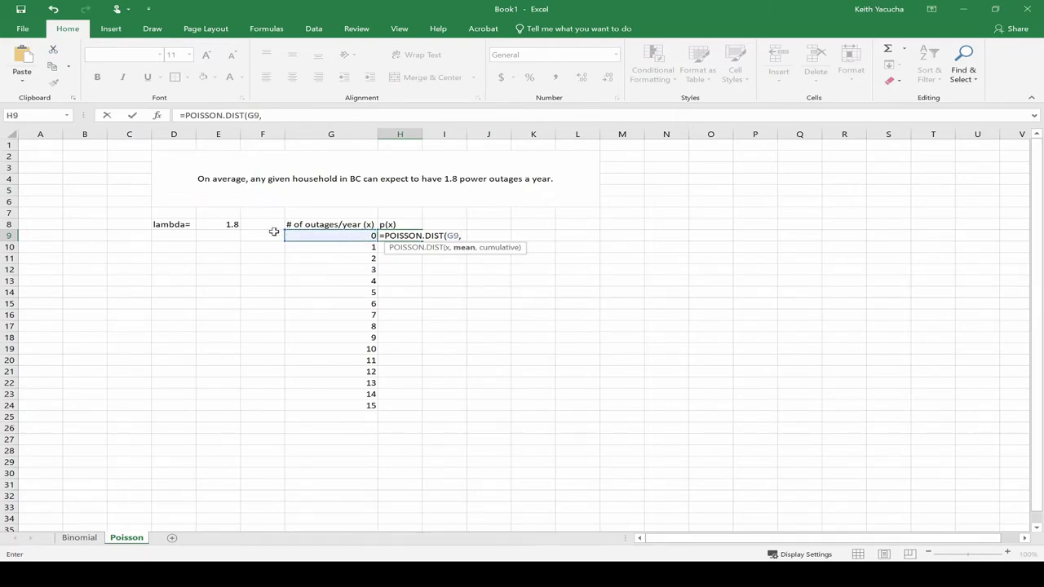
click(226, 223)
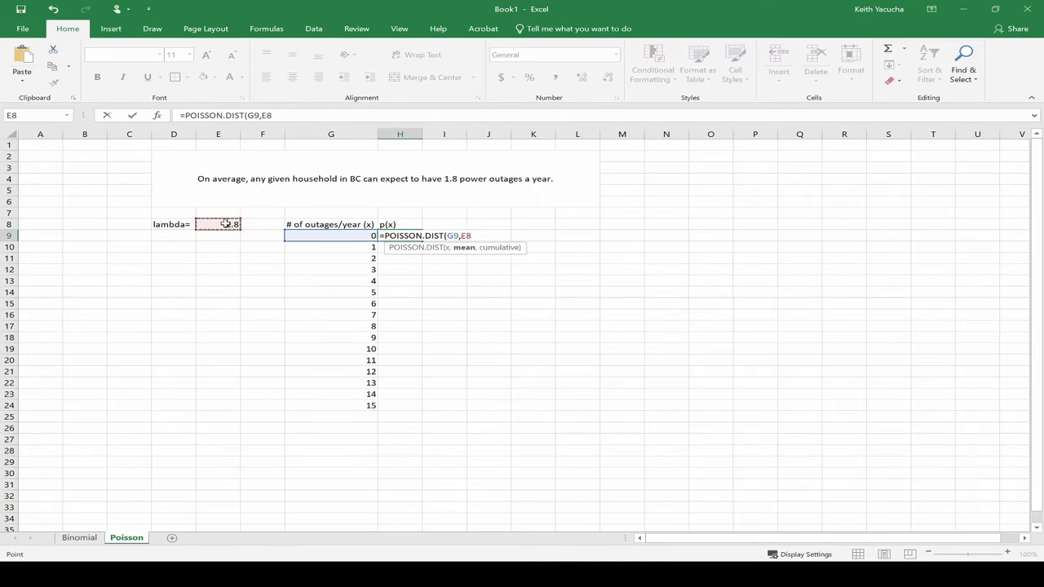
key(F4)
text(,FALSE))
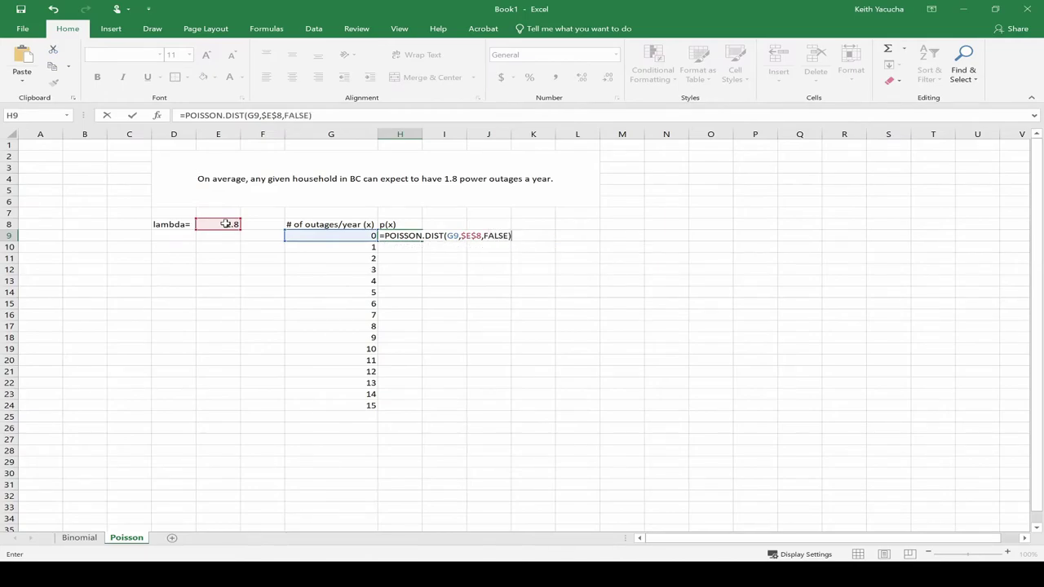
key(Return)
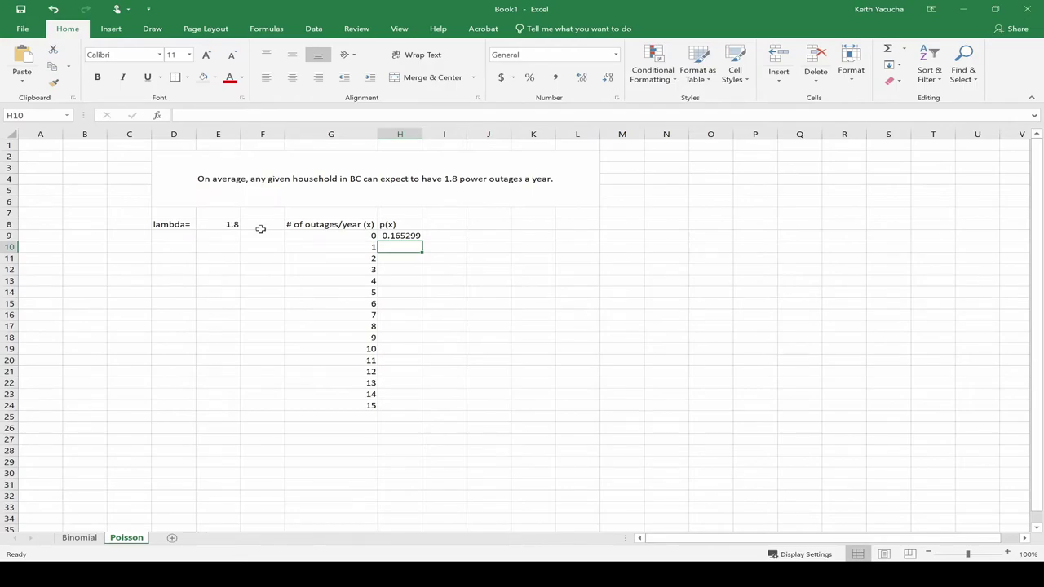
click(406, 235)
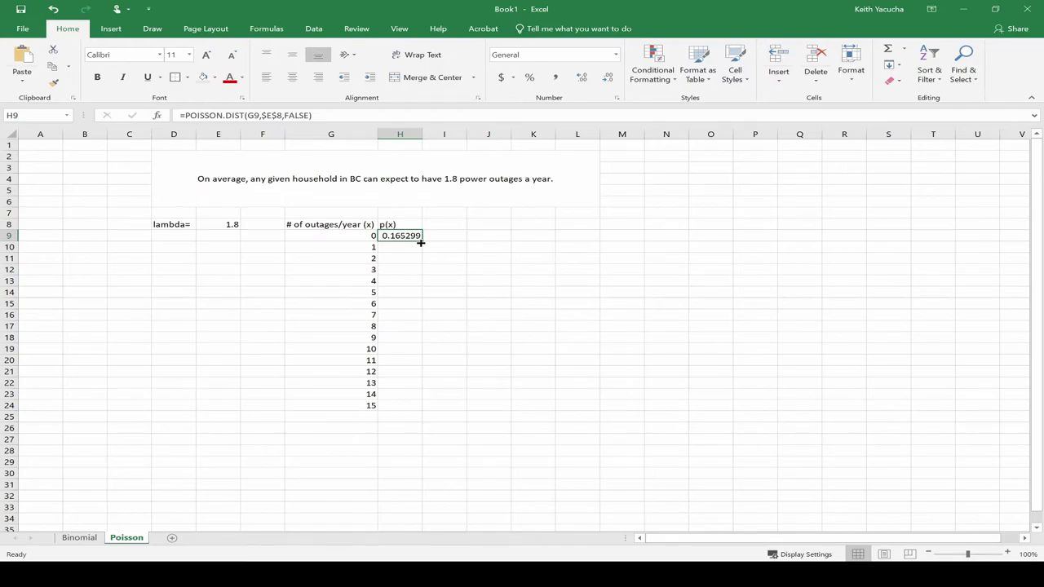
double_click(421, 242)
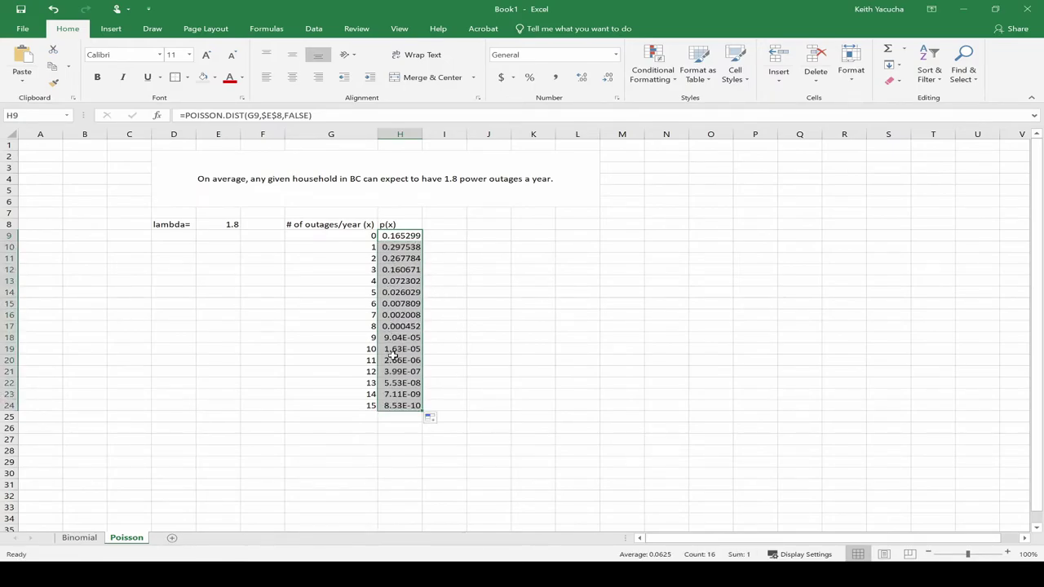
Format the p(x) probabilities in H9:H24 as Number with 4 decimal places
right_click(400, 288)
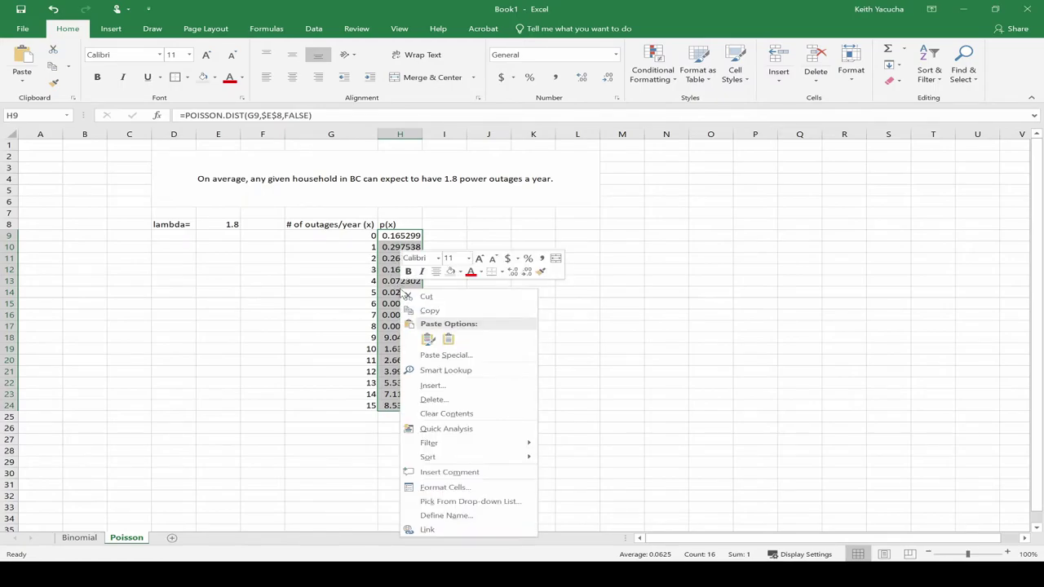
click(456, 488)
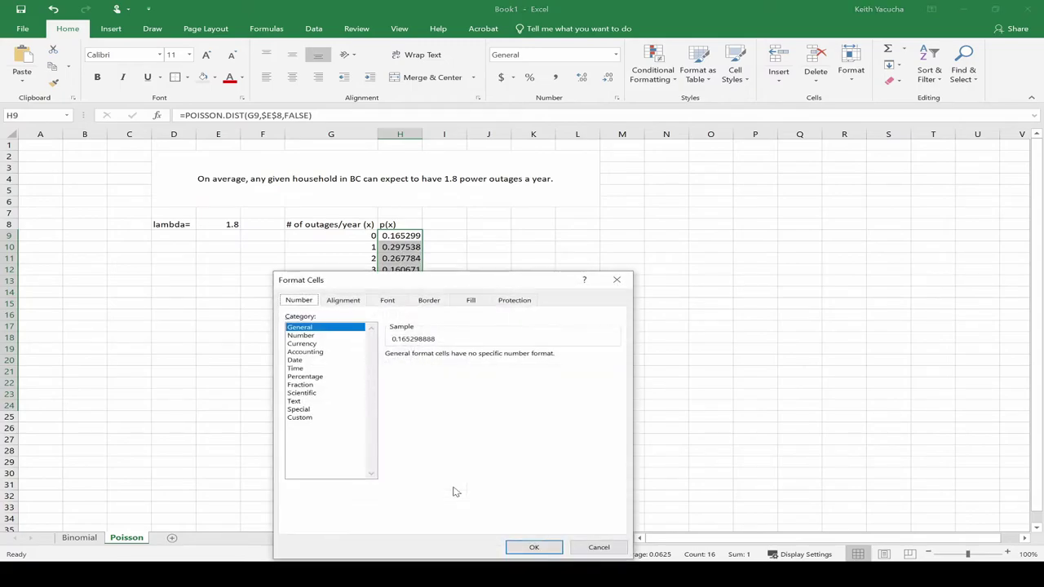
click(313, 337)
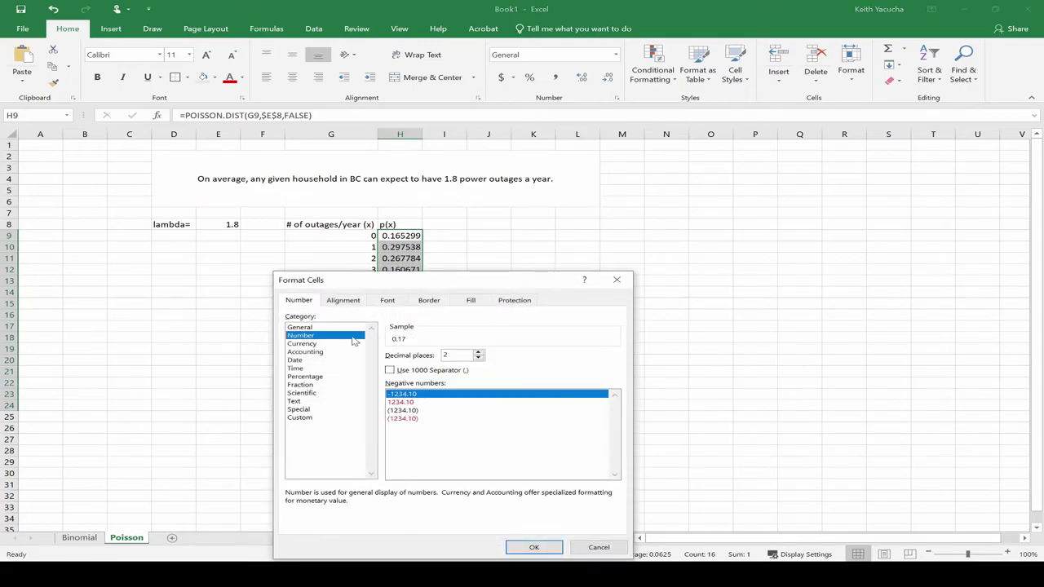
click(481, 352)
click(480, 351)
click(532, 547)
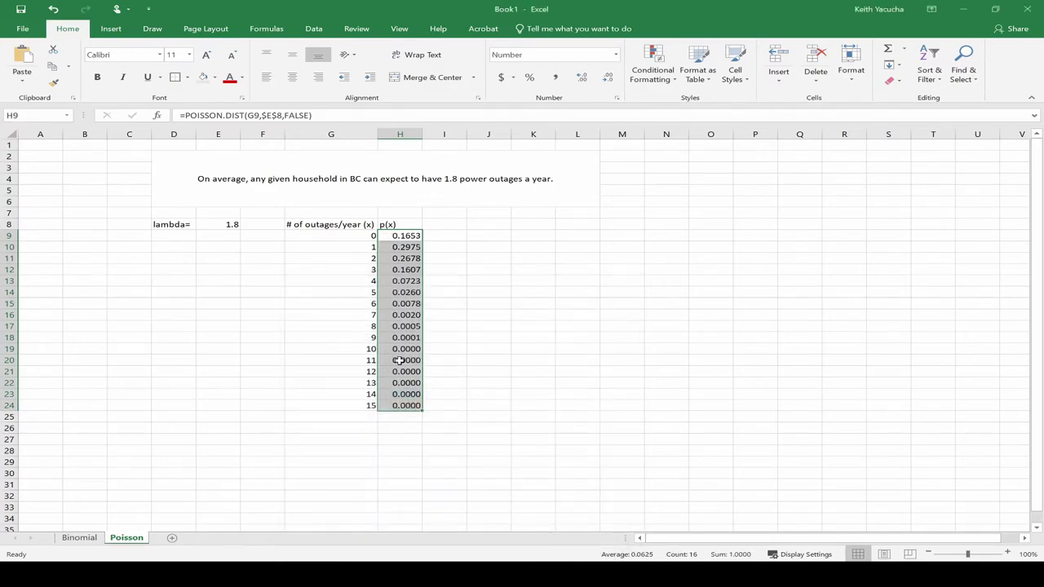
Clear the table rows for 11 to 15 outages (G20:H24)
click(475, 373)
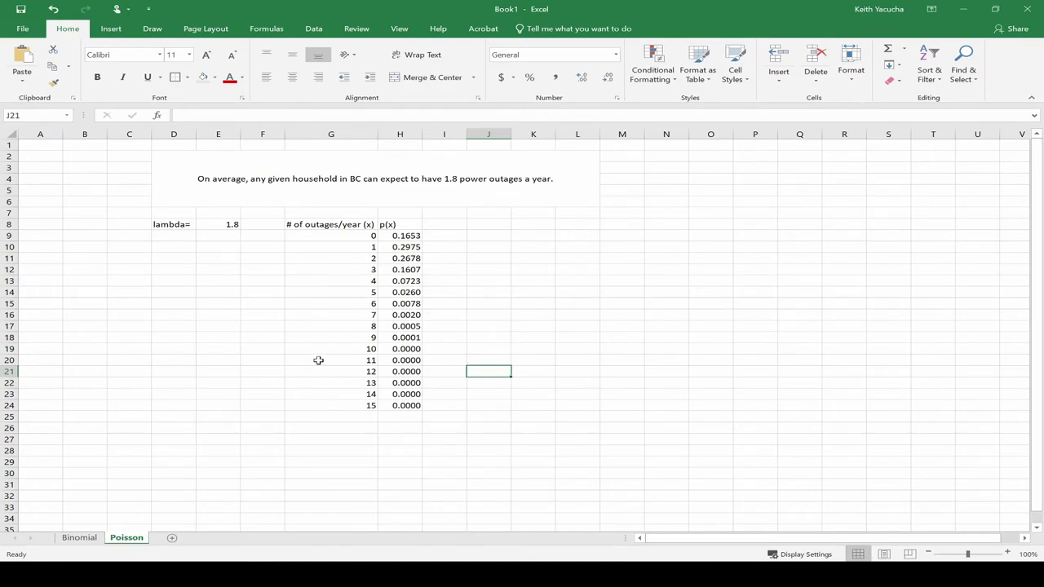
drag(318, 362, 422, 416)
key(Delete)
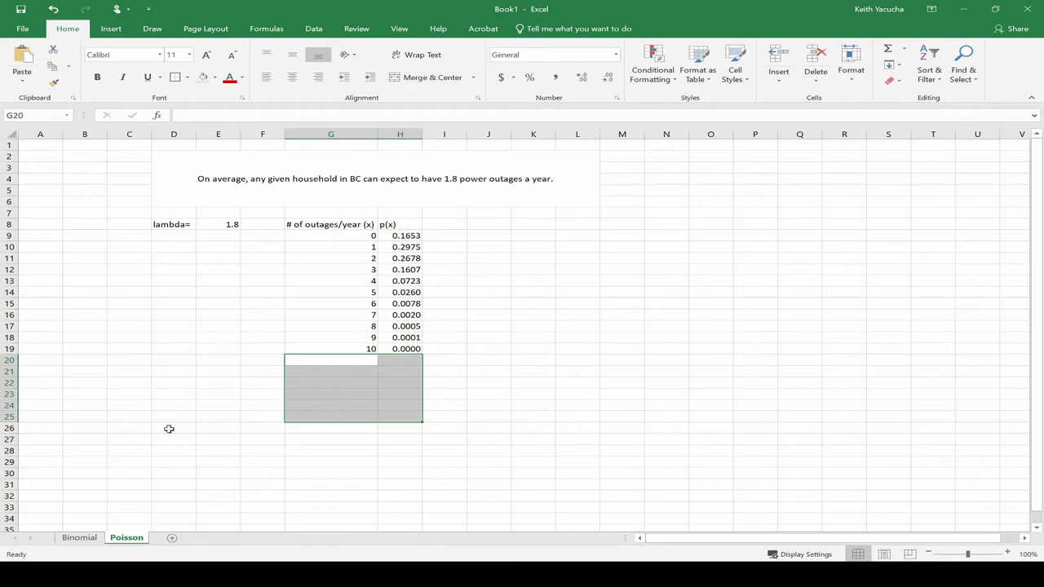
On the Binomial sheet, clear the table rows beyond 20 red lights (E29:F50)
click(79, 538)
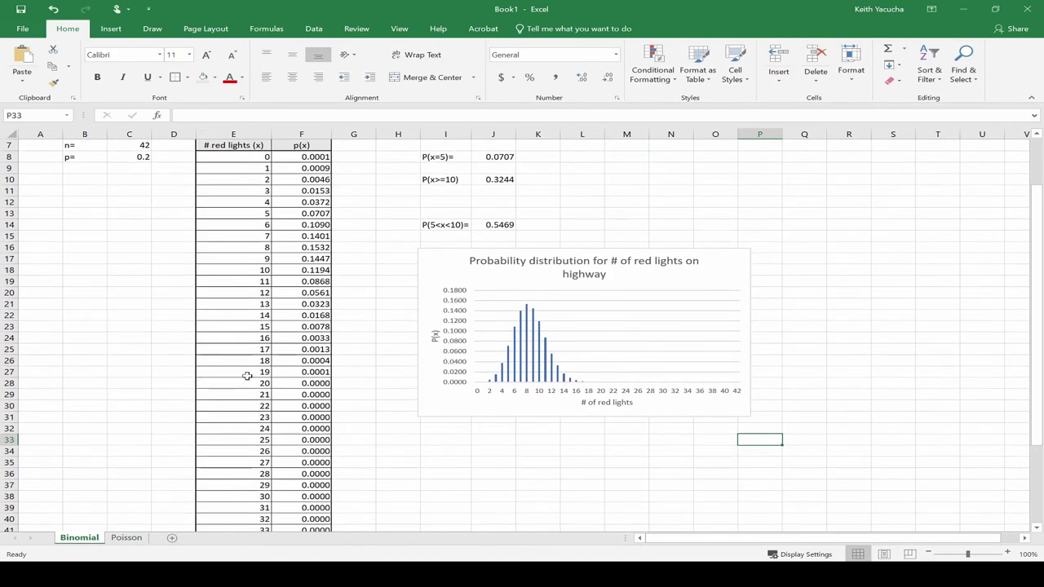
drag(234, 395, 323, 496)
key(Delete)
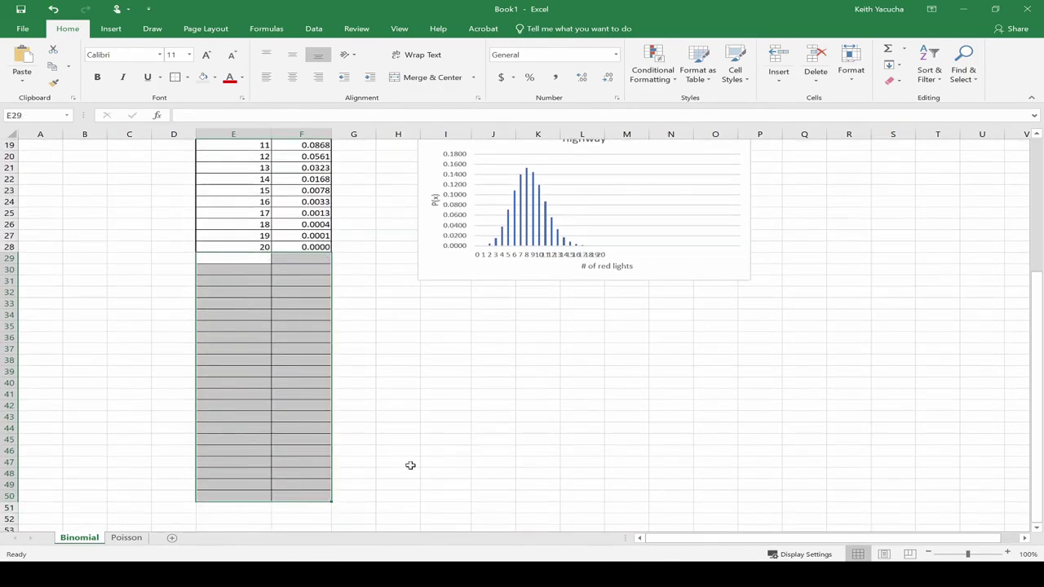
click(510, 448)
scroll(489, 326, up, 3)
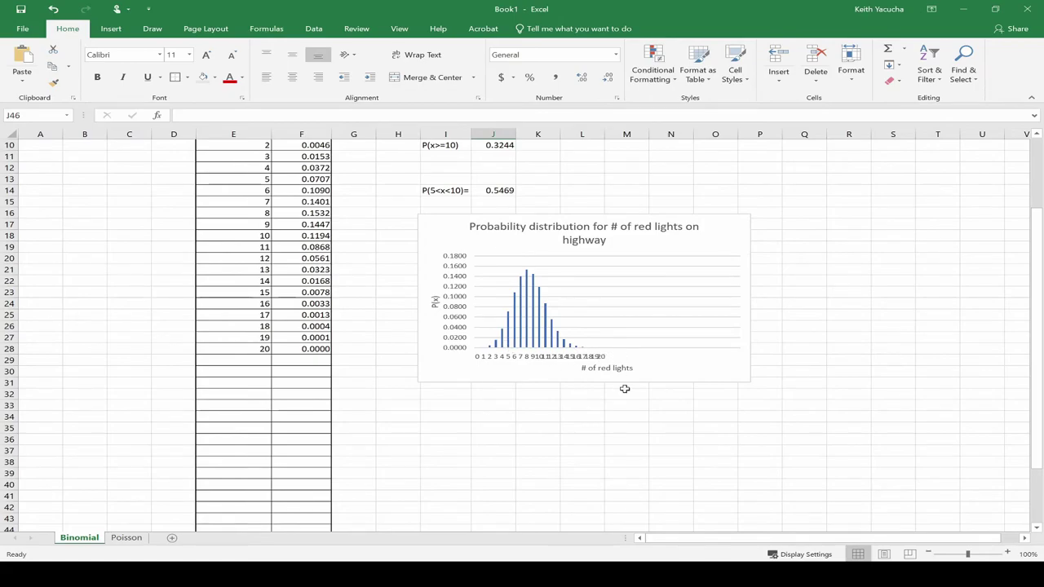
Change the chart's p(x) series values to =Binomial!$F$8:$F$28 so it plots 0–20
click(561, 349)
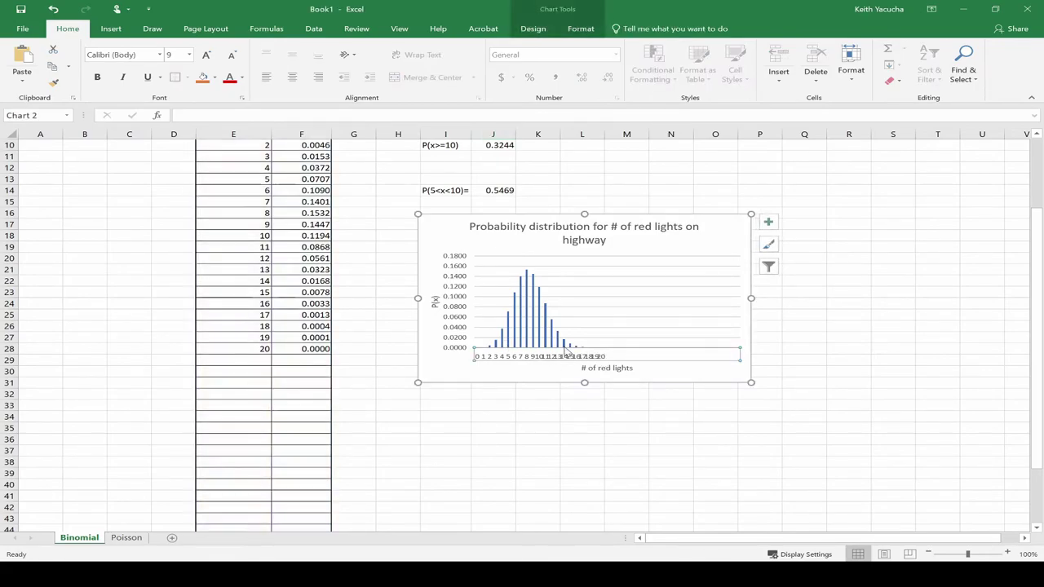
right_click(652, 254)
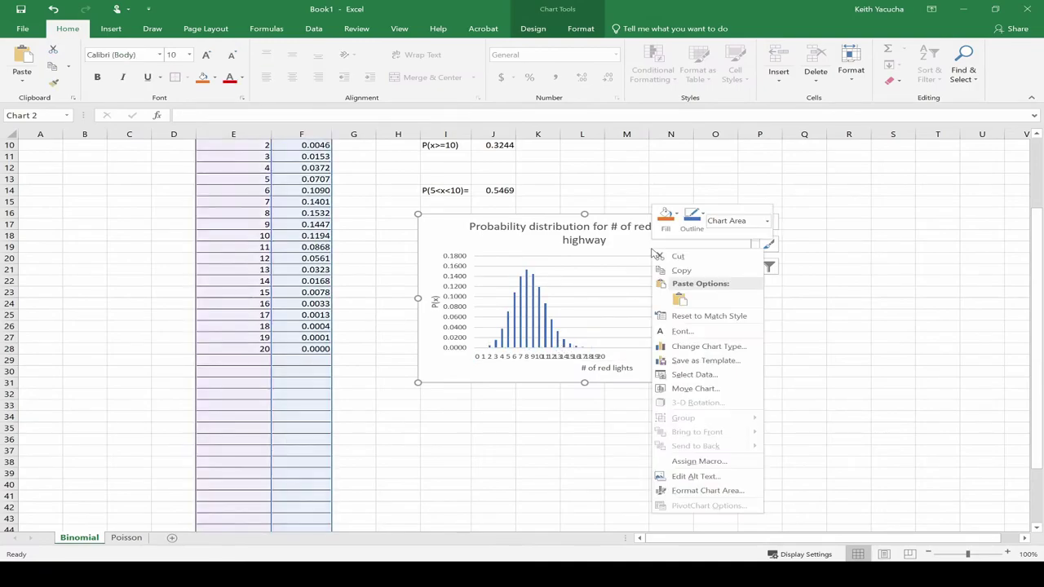
click(701, 377)
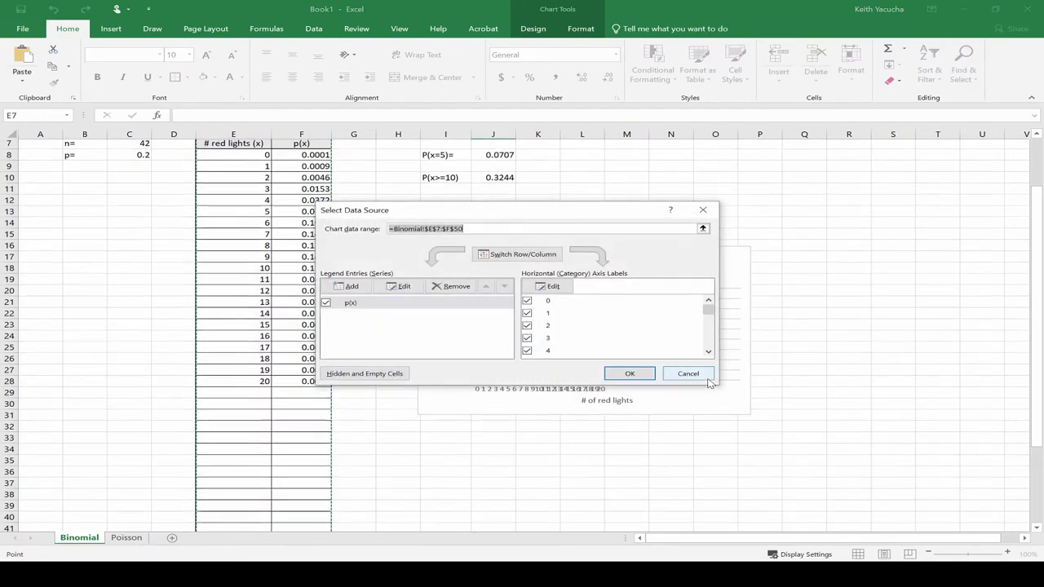
click(362, 302)
click(397, 291)
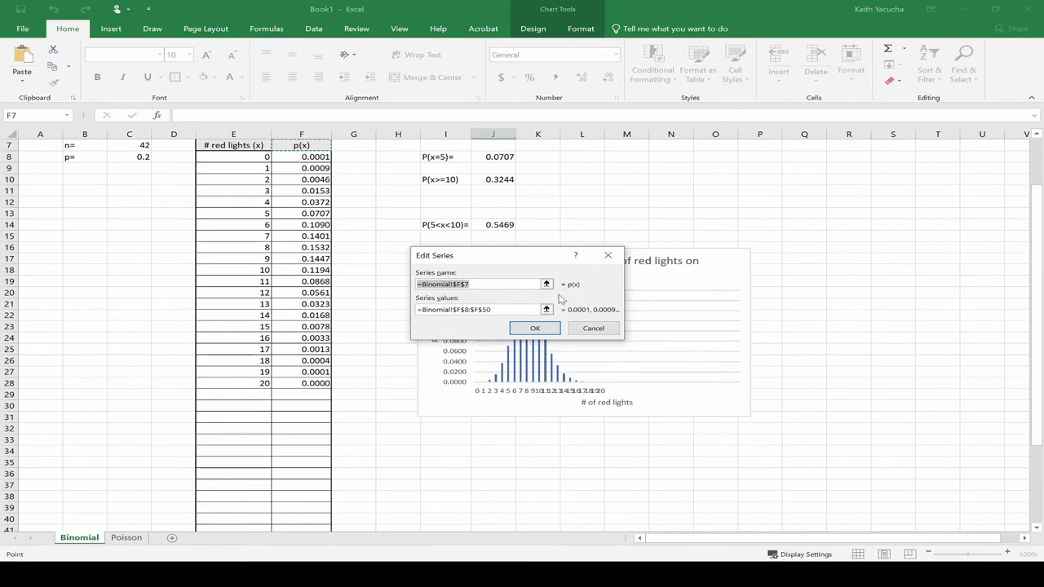
click(520, 310)
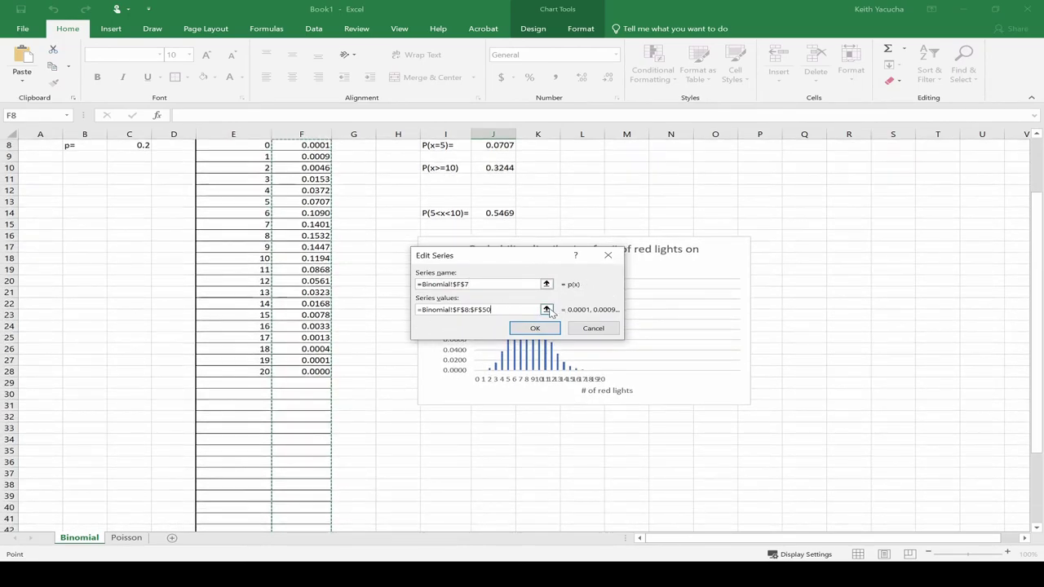
click(546, 310)
key(shift+Left)
key(shift+Left)
key(shift+Left)
key(shift+Left)
key(shift+Left)
key(Right)
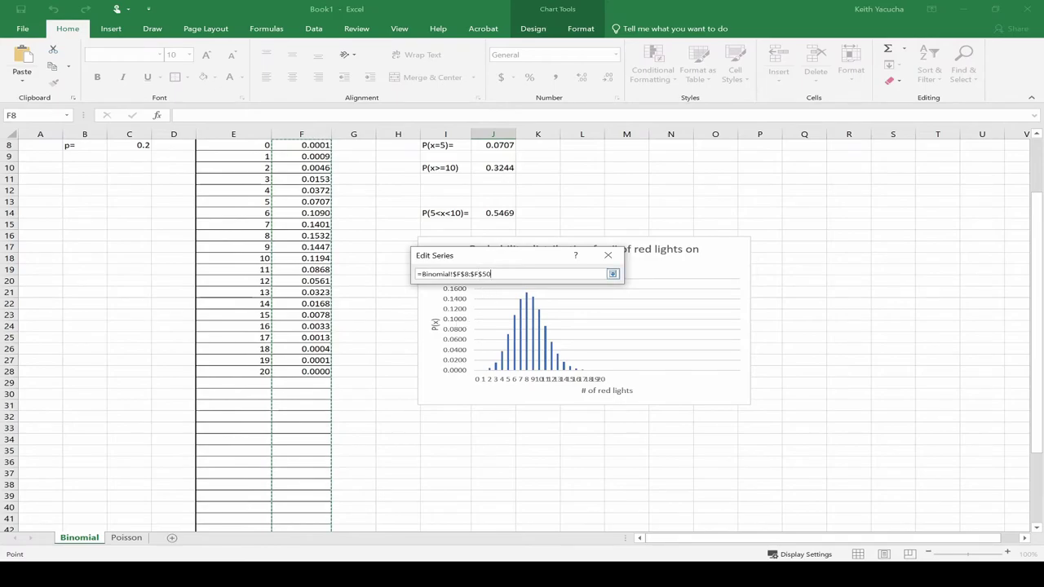
key(BackSpace)
key(BackSpace)
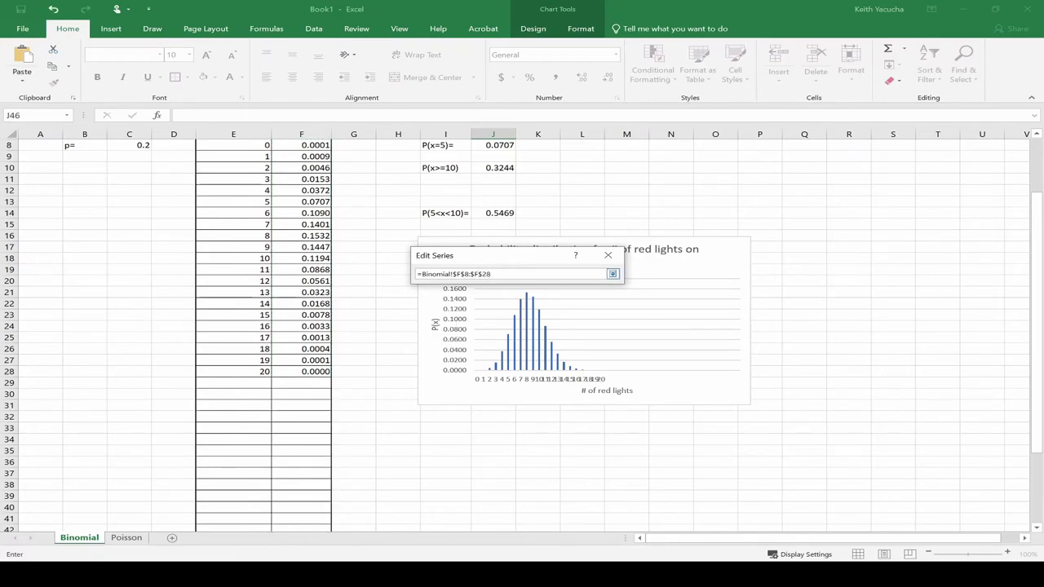
click(612, 274)
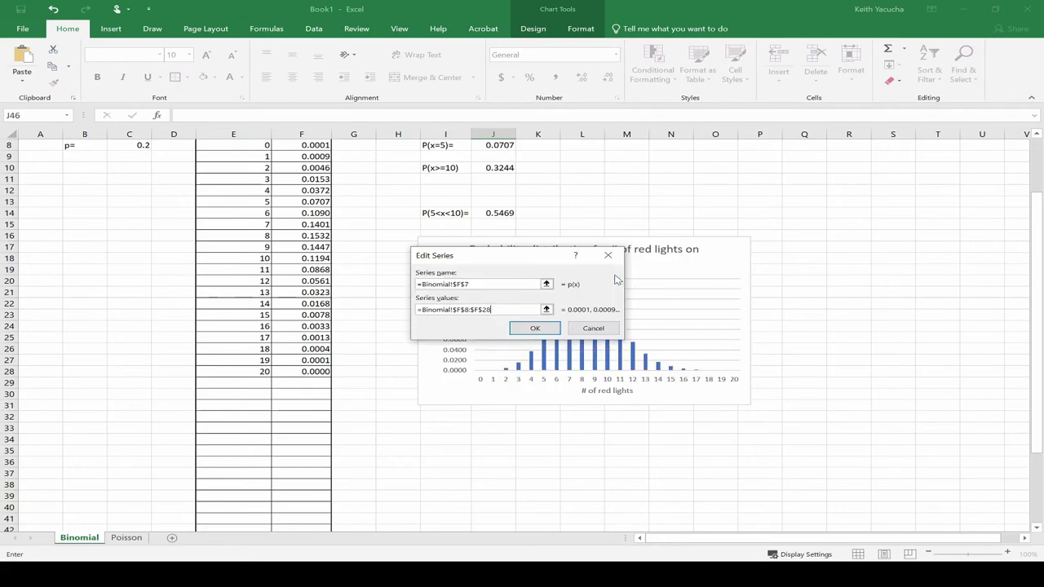
click(534, 329)
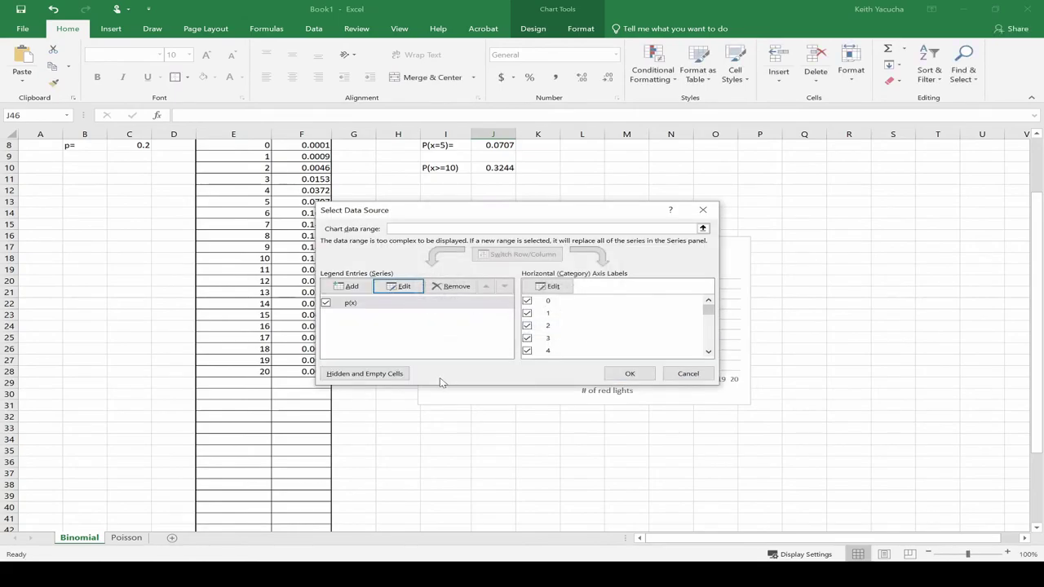
click(630, 373)
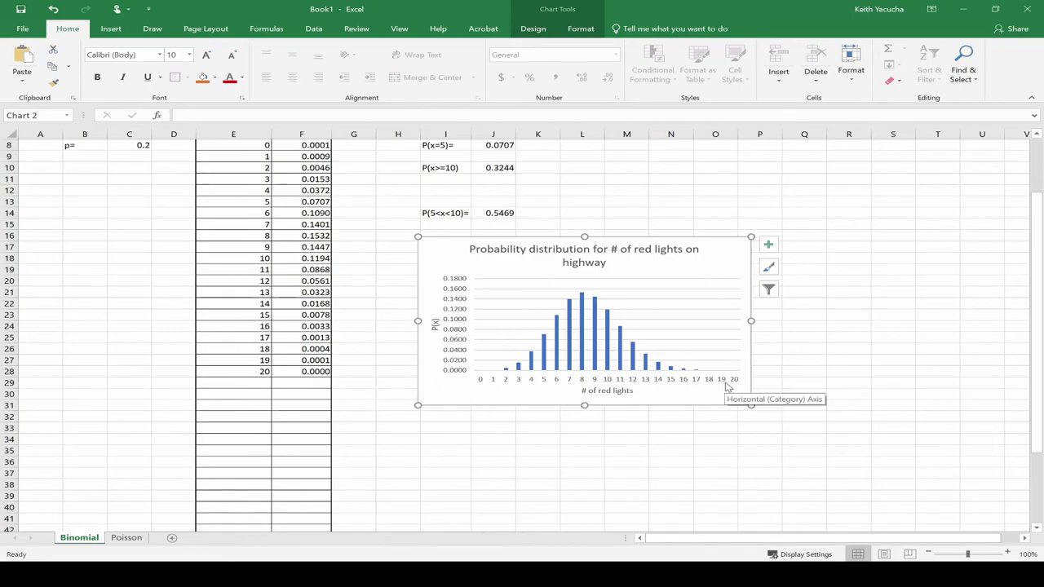
On the Poisson sheet, apply All Borders to the p(x) table G8:H19
click(127, 538)
click(526, 371)
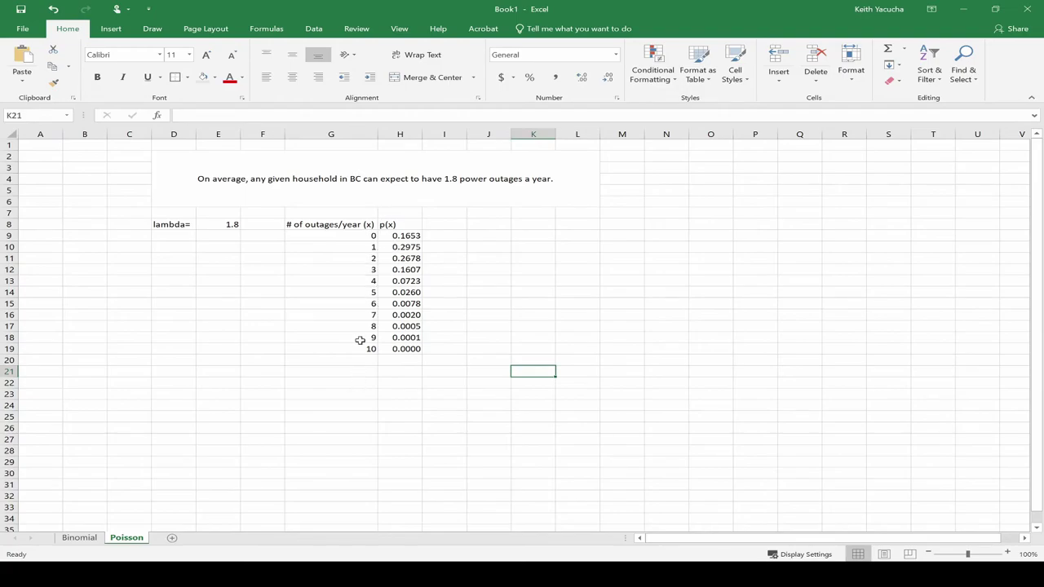
drag(341, 227, 405, 349)
click(189, 77)
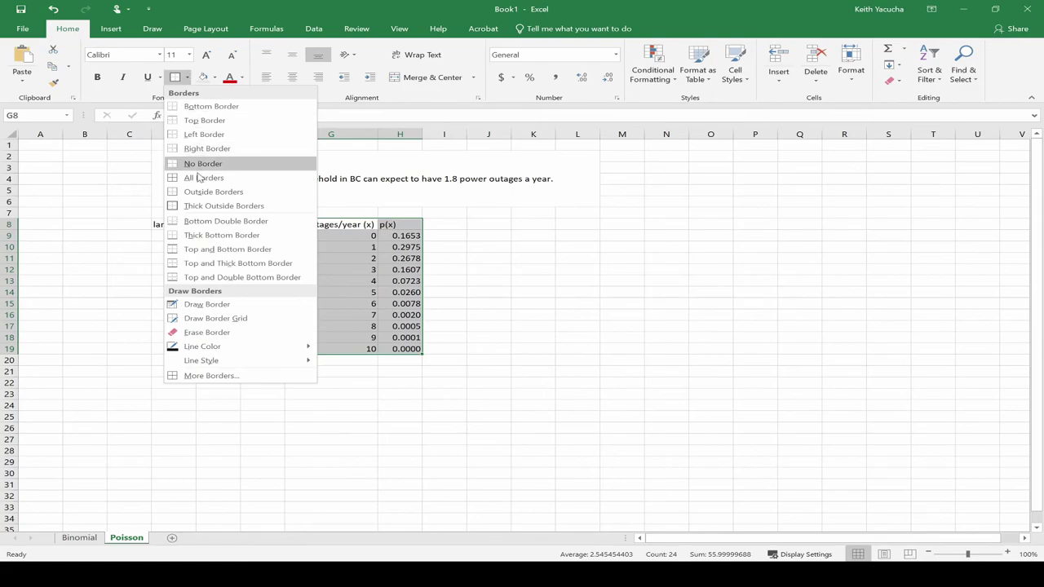
click(205, 178)
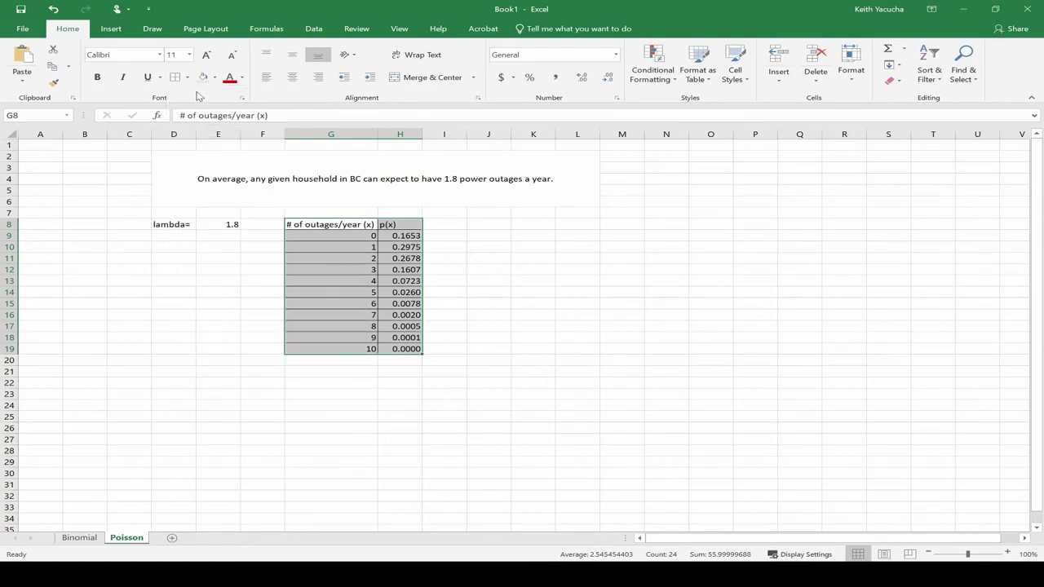
Add thick outside borders around the whole table and its header row G8:H8
click(187, 77)
click(224, 206)
key(shift+Up)
key(shift+Up)
key(shift+Up)
key(shift+Up)
key(shift+Up)
key(shift+Up)
key(shift+Up)
key(shift+Up)
key(shift+Up)
key(shift+Up)
key(shift+Up)
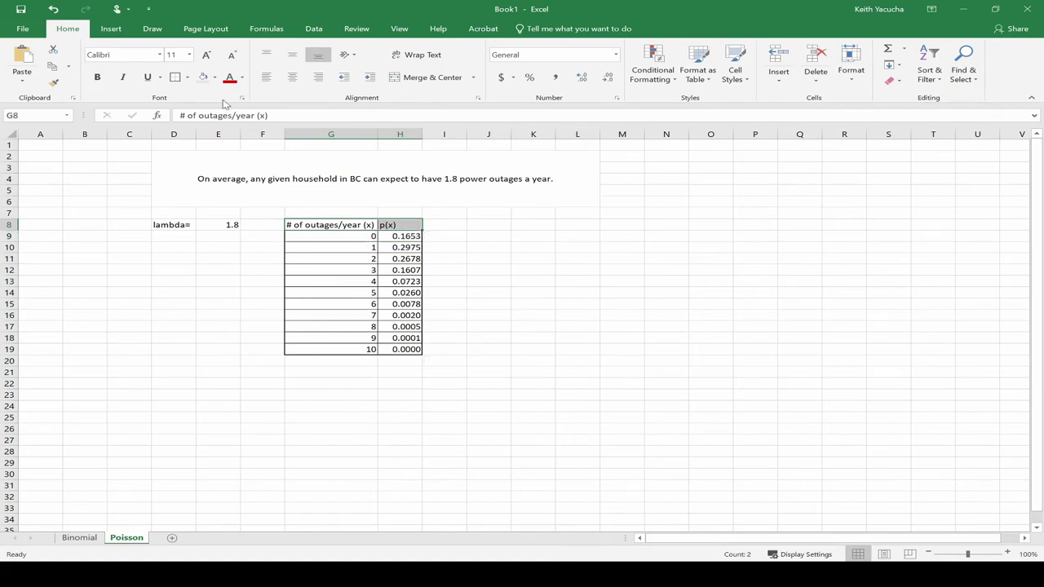
click(175, 77)
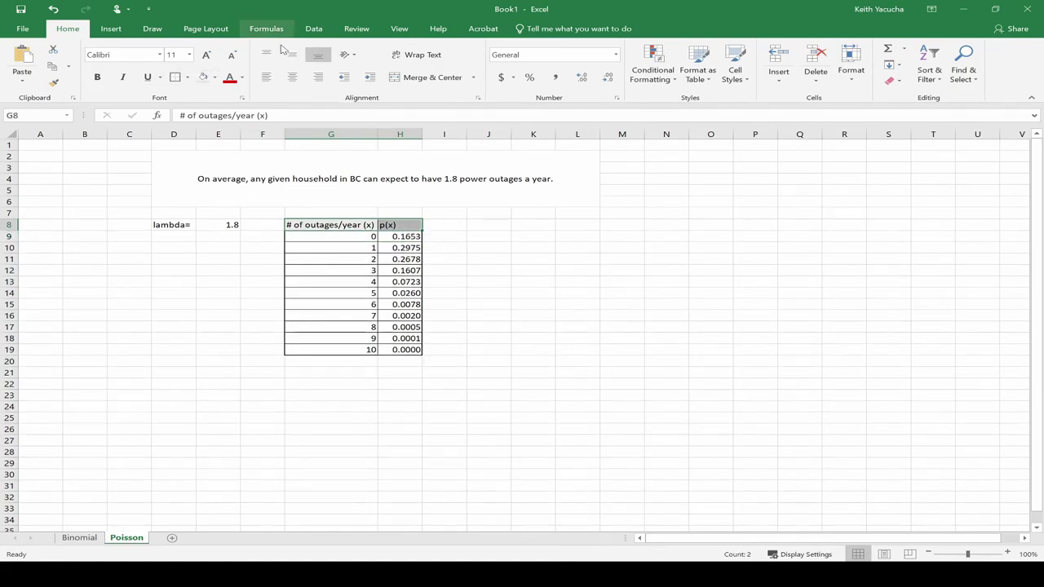
click(507, 238)
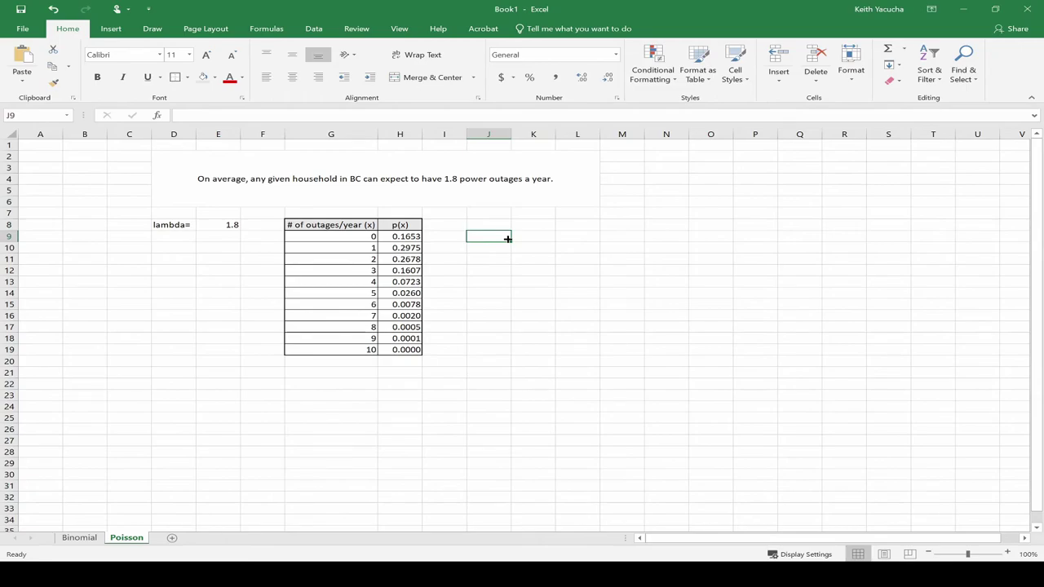
Correct the label in J9 to read 'P(x=1)='
text(P9)
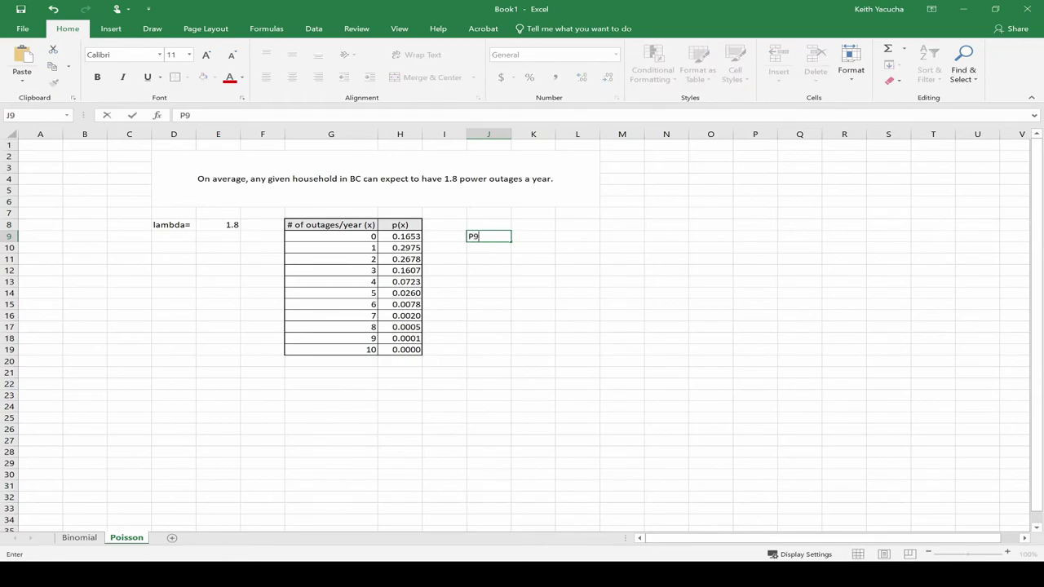
key(BackSpace)
text((x=1))
key(Return)
key(Return)
text(P(x<4)=)
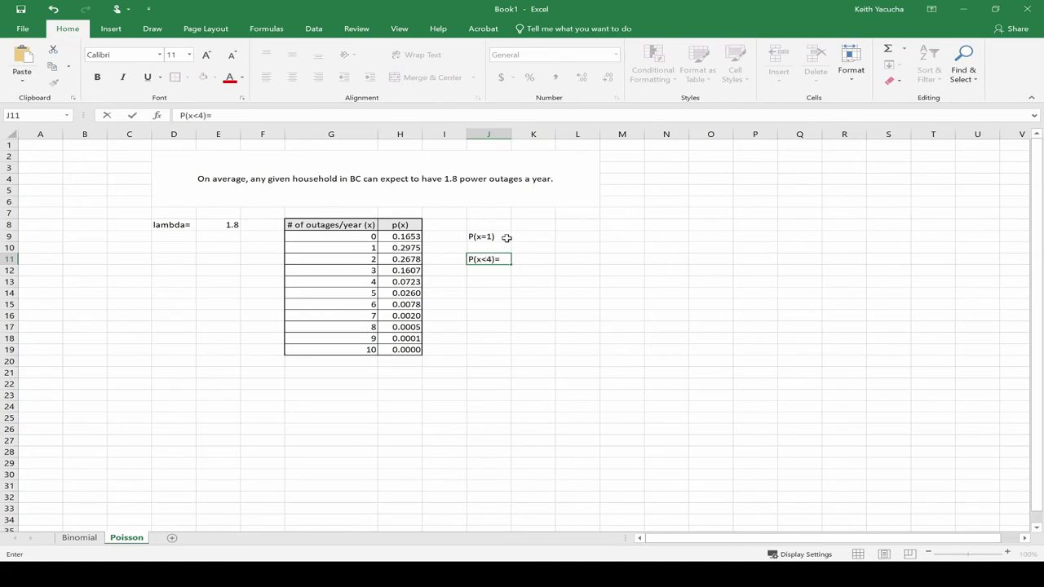
click(506, 237)
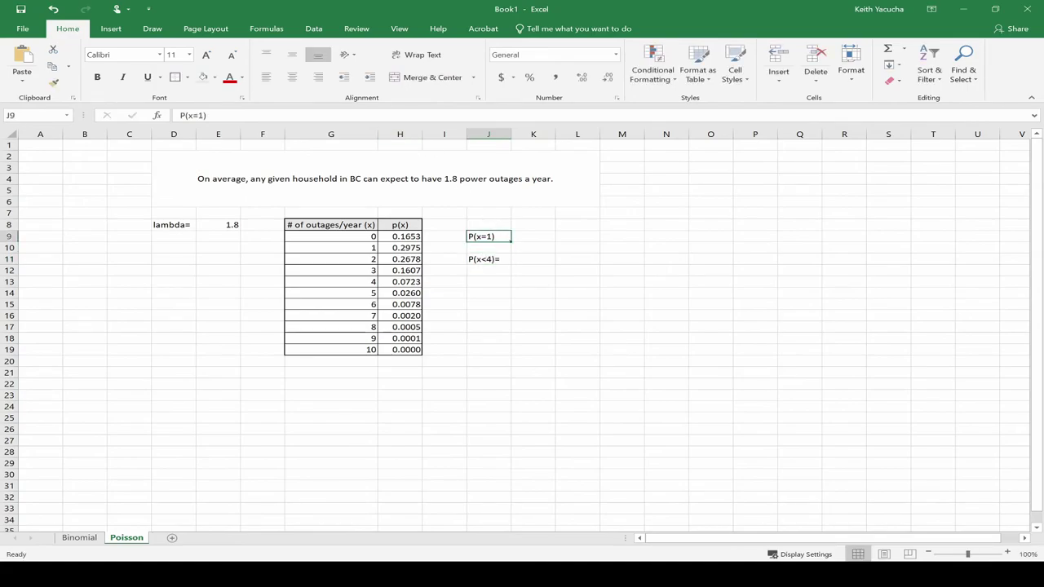
key(F2)
key(Return)
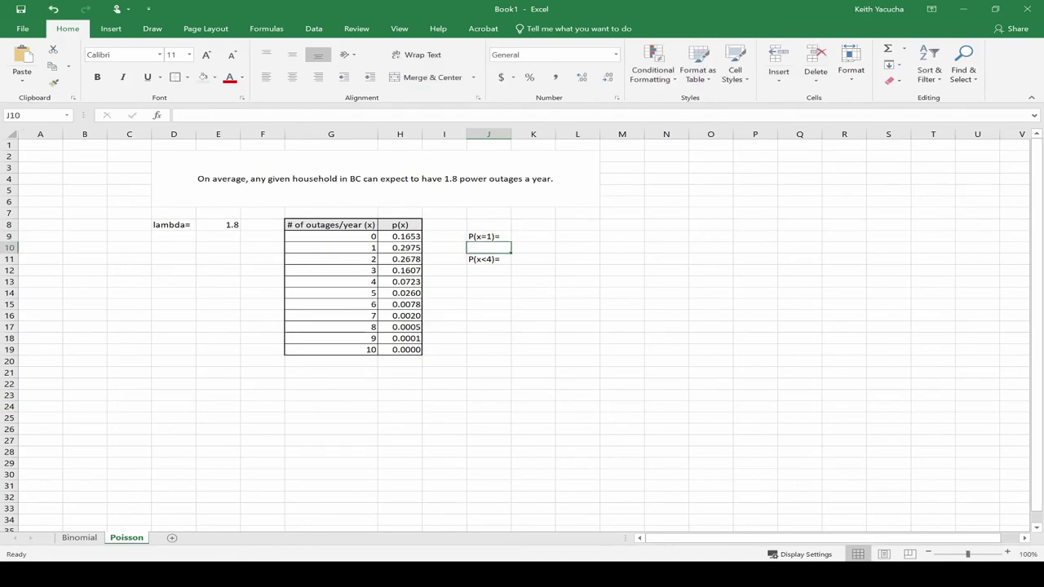
Enter =H10 in K9 so P(x=1) shows 0.2975
click(537, 235)
text(=)
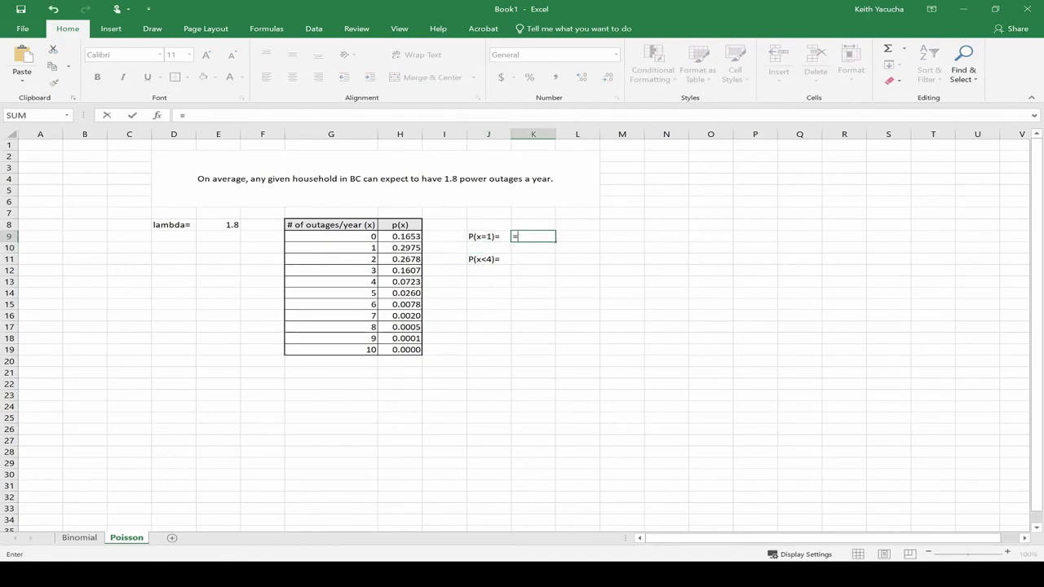
click(405, 247)
key(Return)
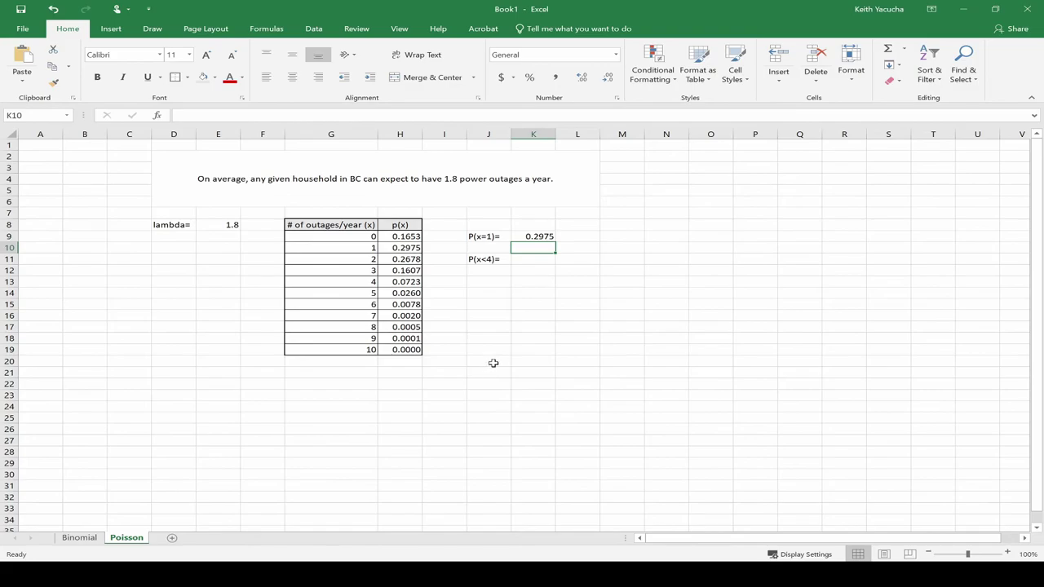
Enter =SUM(H9:H12) in K11 so P(x<4) shows 0.8913, then select table G8:H19
click(532, 259)
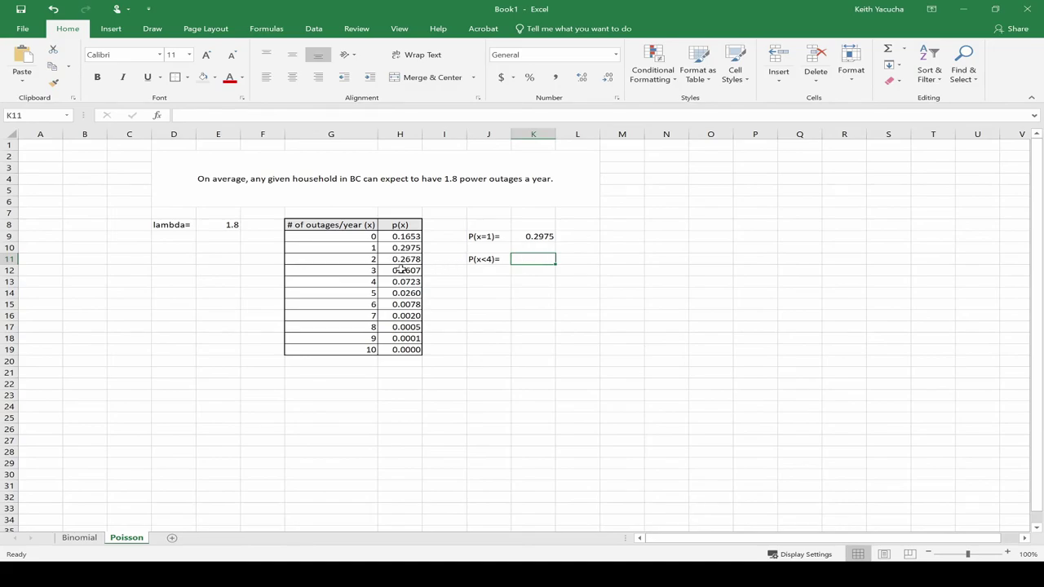
drag(400, 270, 397, 237)
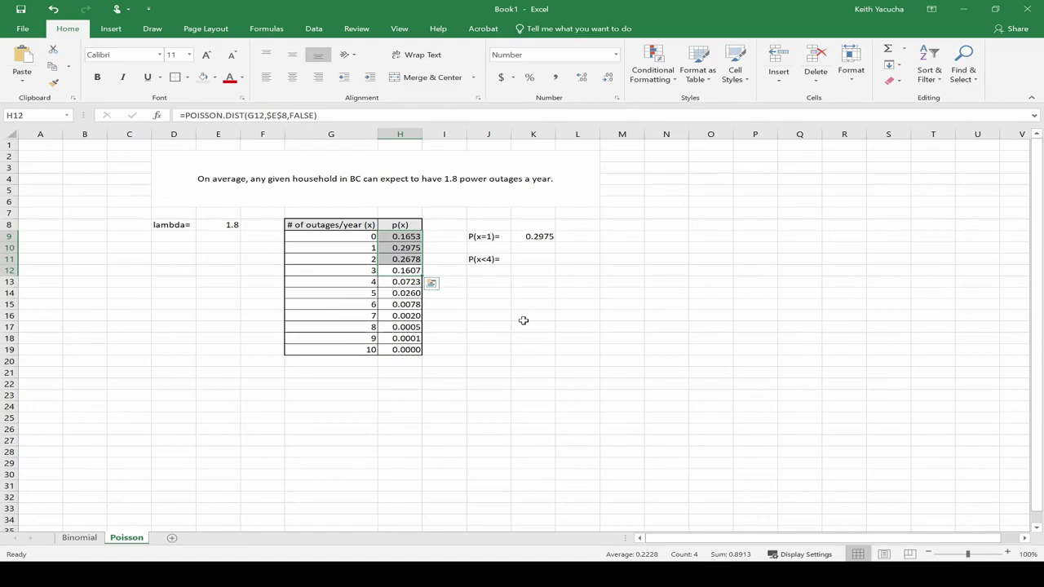
click(526, 257)
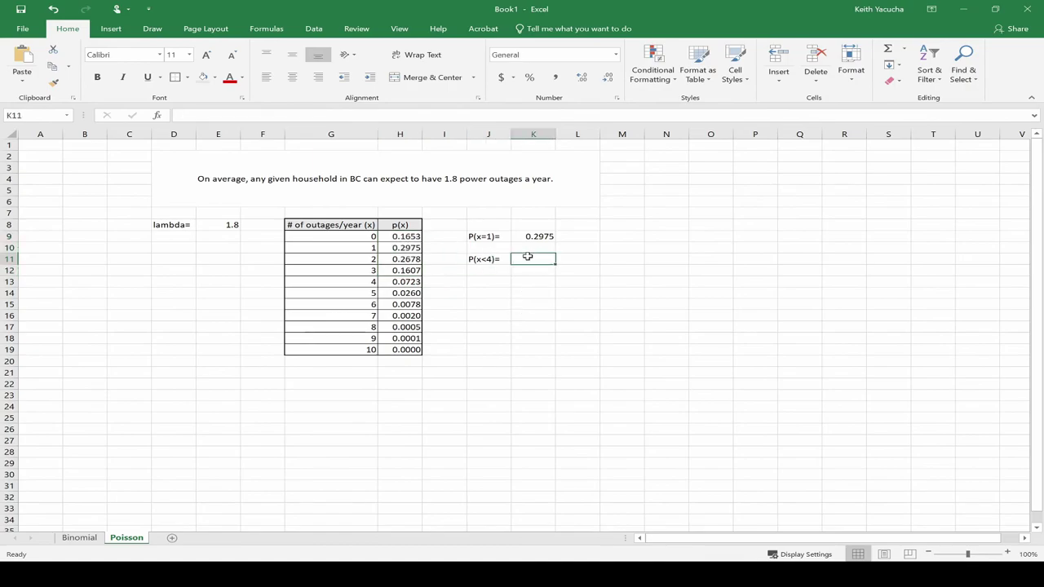
text(=sum()
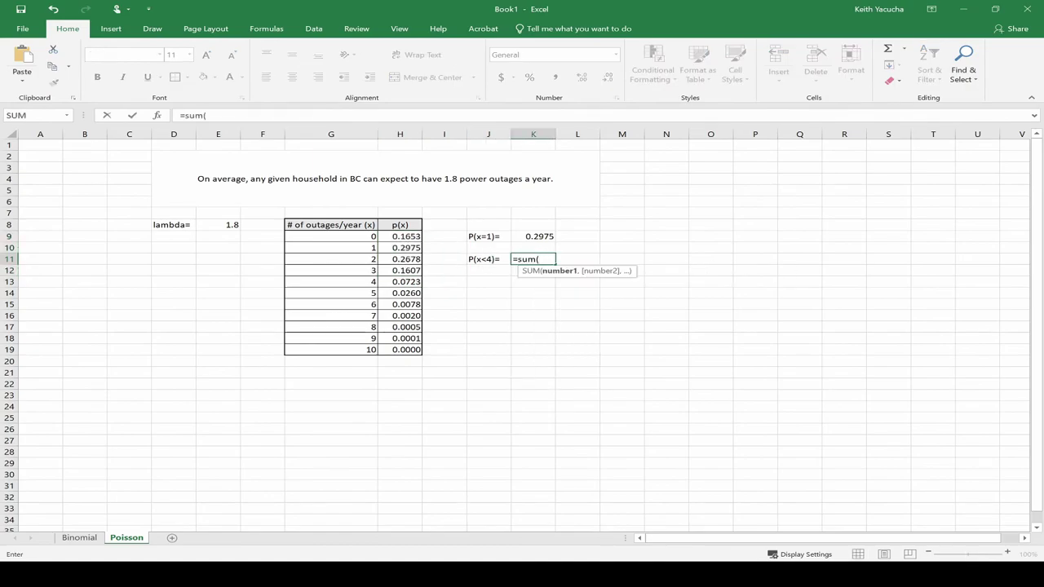
drag(398, 270, 394, 238)
key(Return)
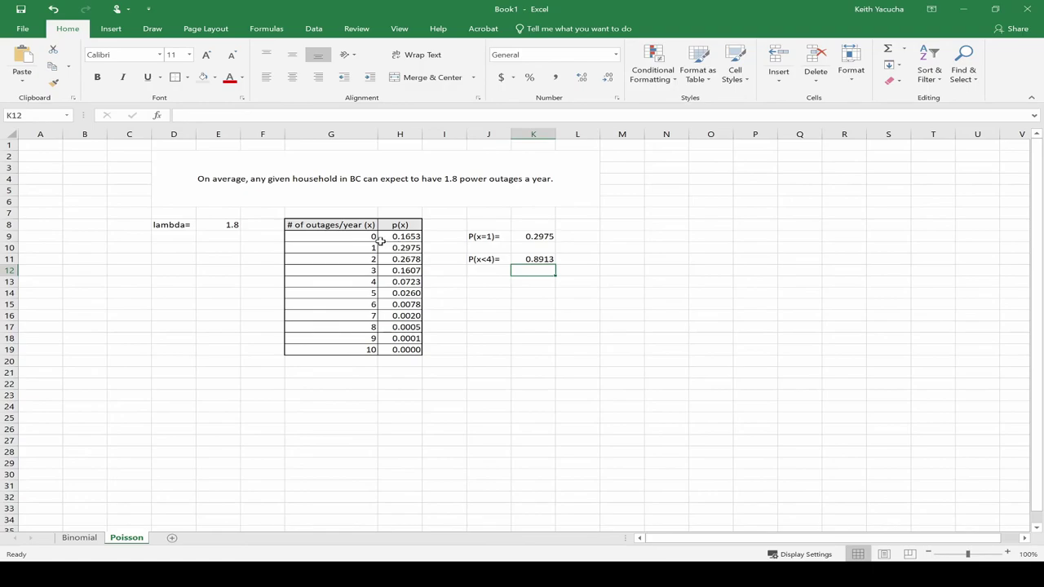
drag(302, 224, 421, 353)
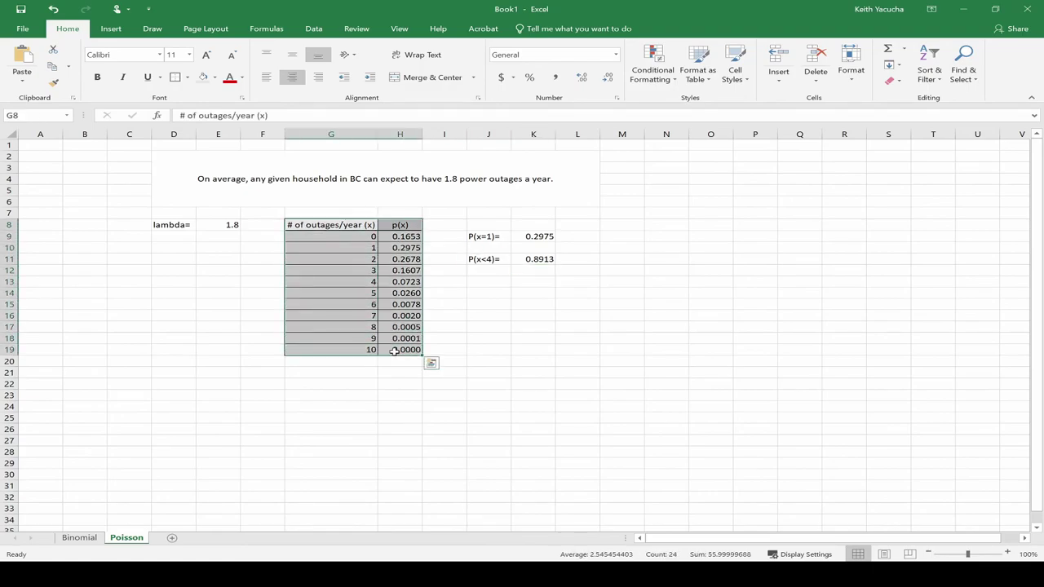
Insert a clustered column chart of p(x) for 0–10 outages and drag it right of the table
click(112, 30)
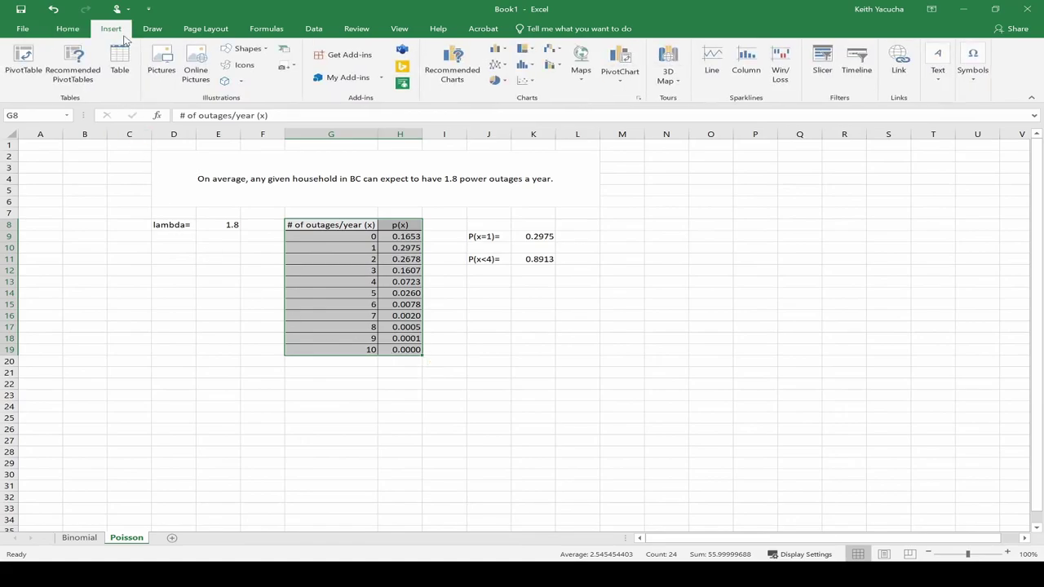
click(531, 67)
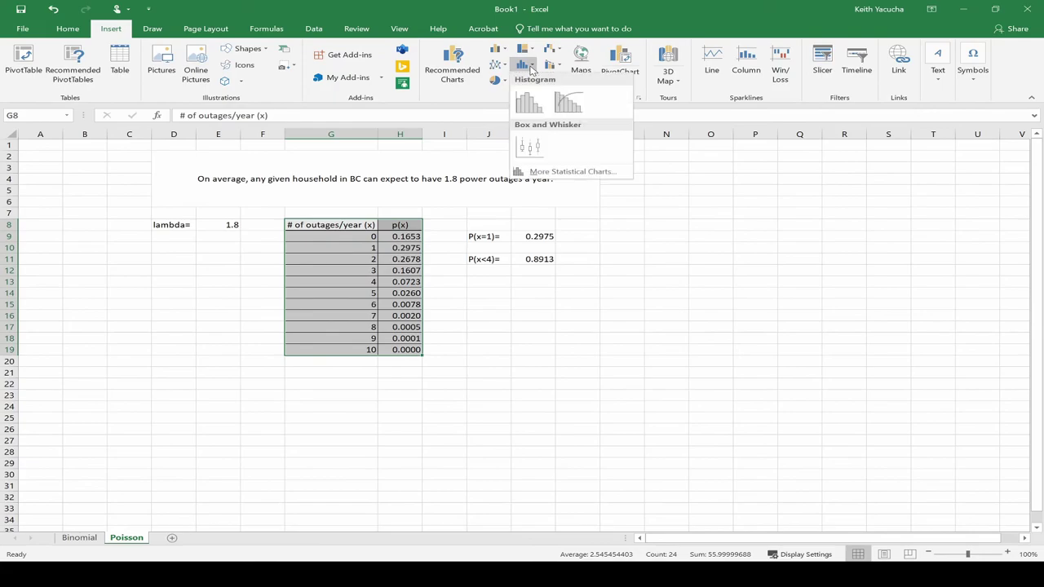
click(503, 52)
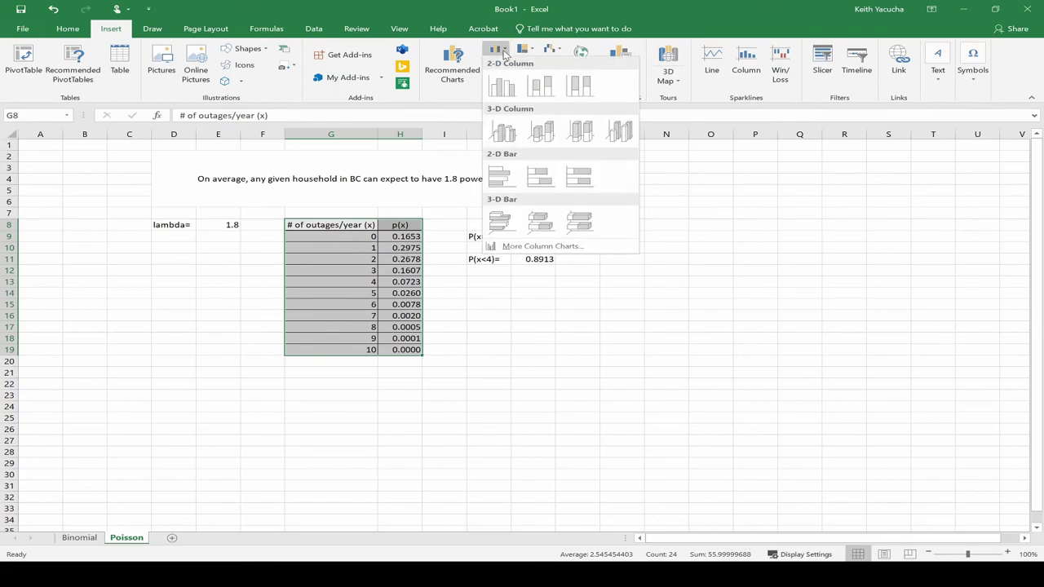
click(544, 246)
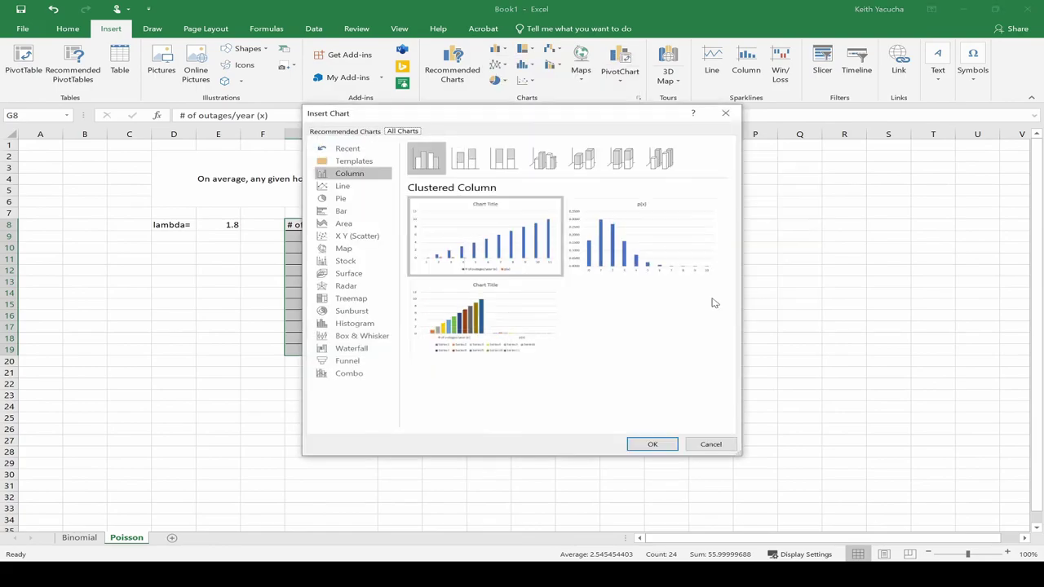
mouse_move(651, 254)
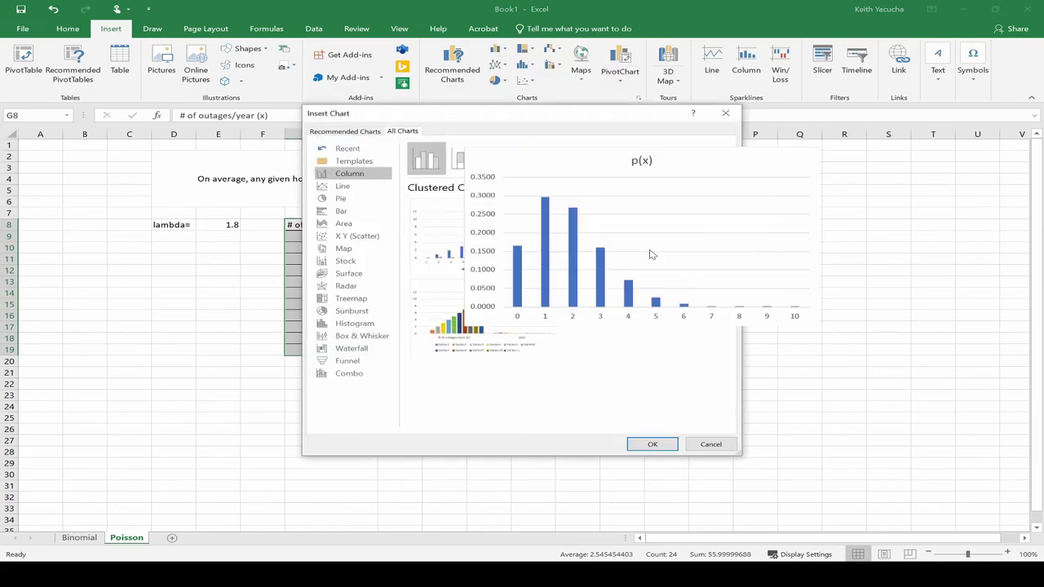
click(647, 442)
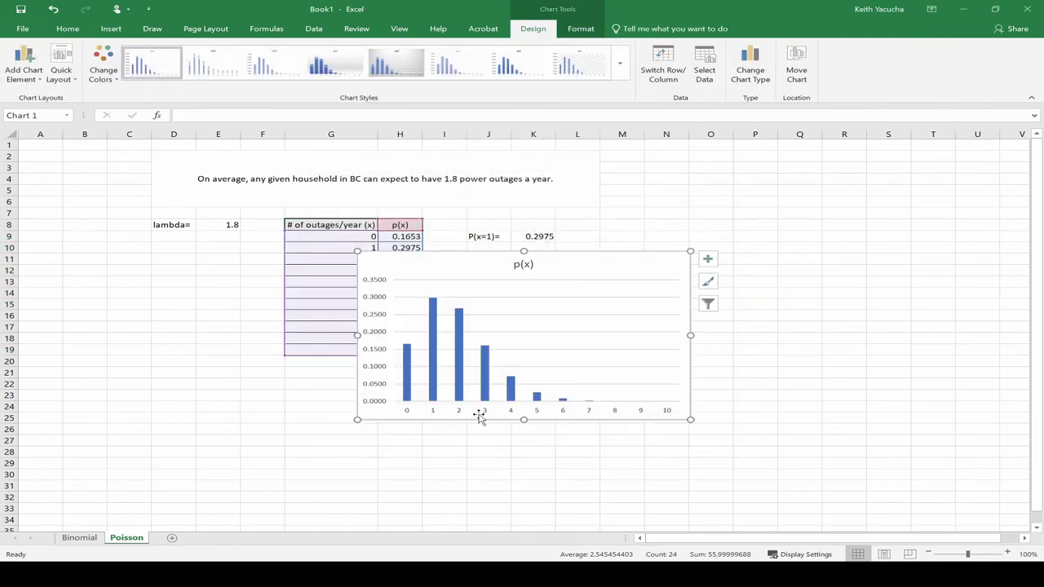
drag(560, 286, 698, 297)
Add axis titles '# of outages in a year' (horizontal) and 'P(x)' (vertical)
click(830, 297)
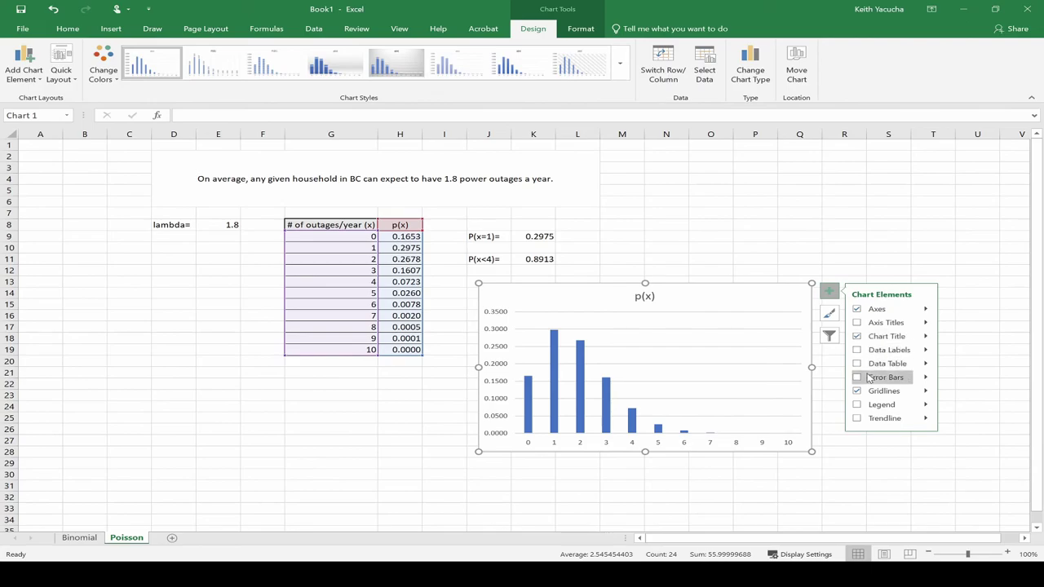
click(856, 322)
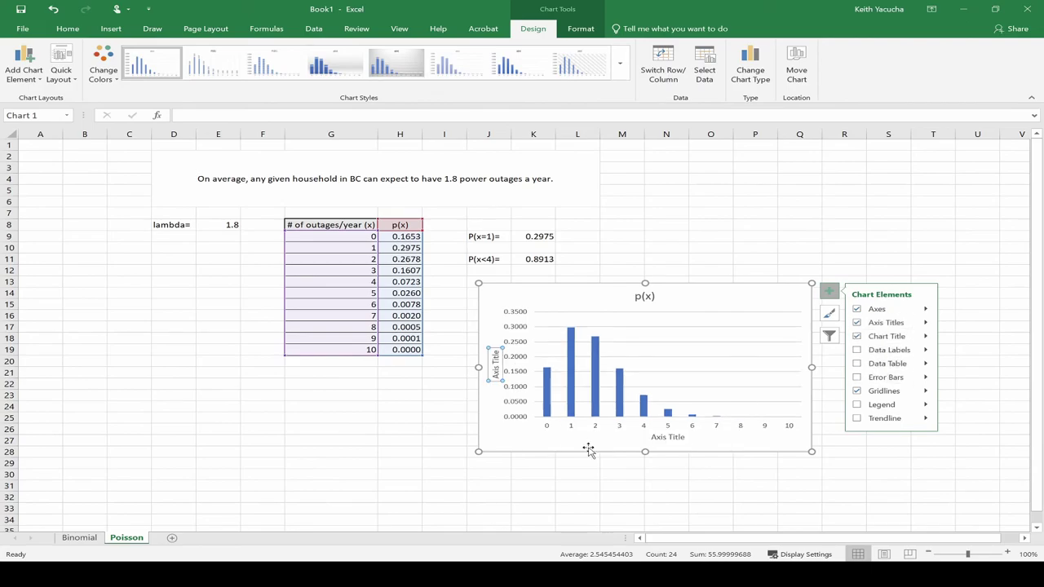
click(651, 438)
triple_click(660, 434)
text(# of outag)
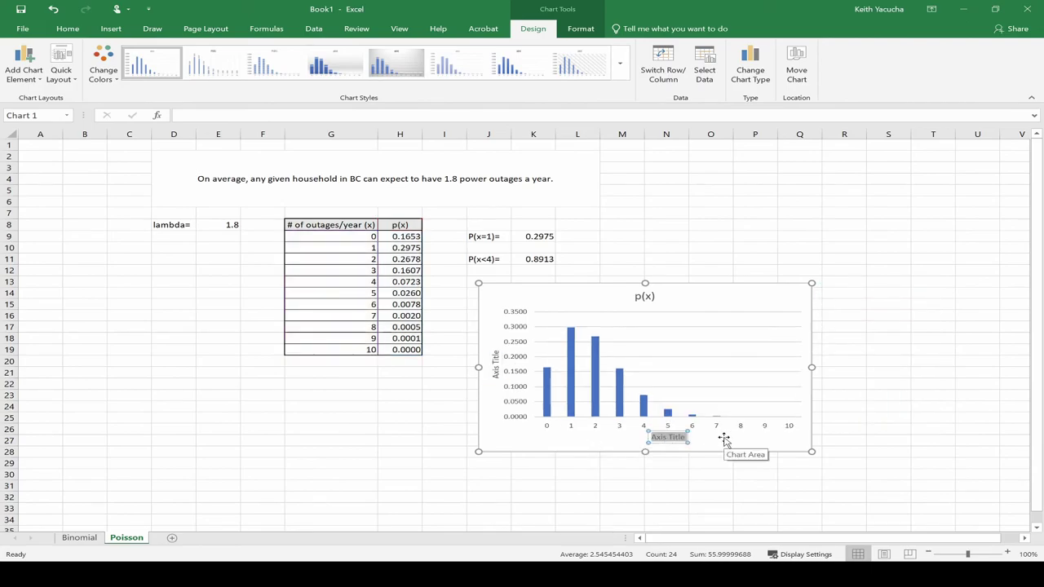
text(es in a year)
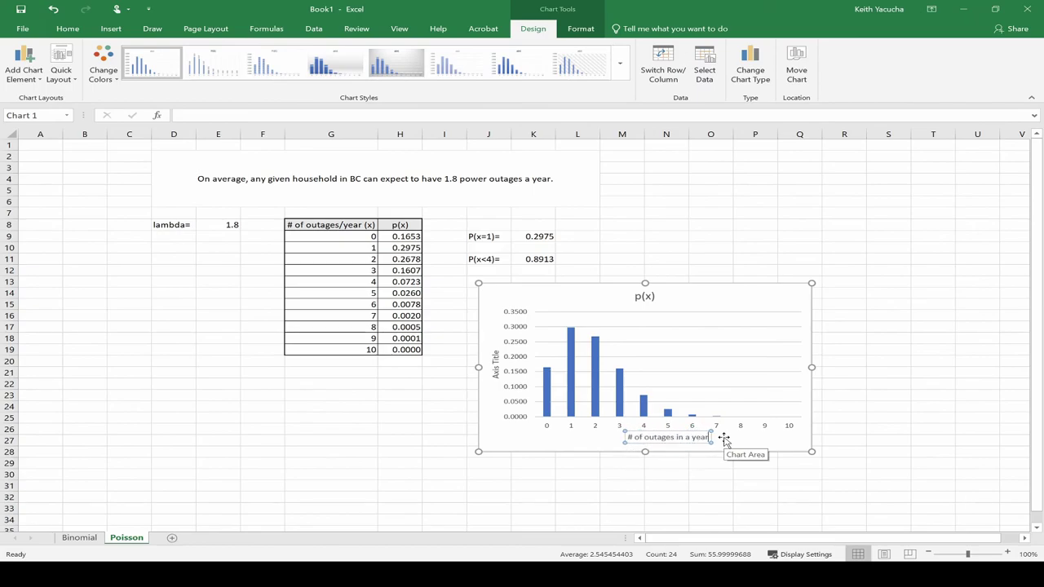
double_click(494, 365)
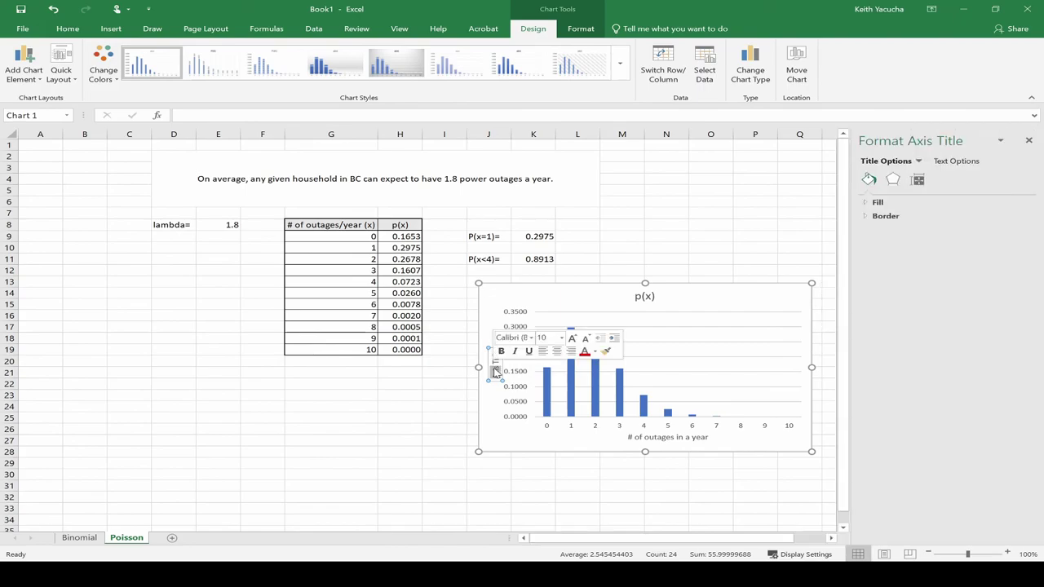
key(Delete)
text(P(x))
Set the chart title to 'Probability distribution of power outages in a year'
click(644, 296)
double_click(644, 296)
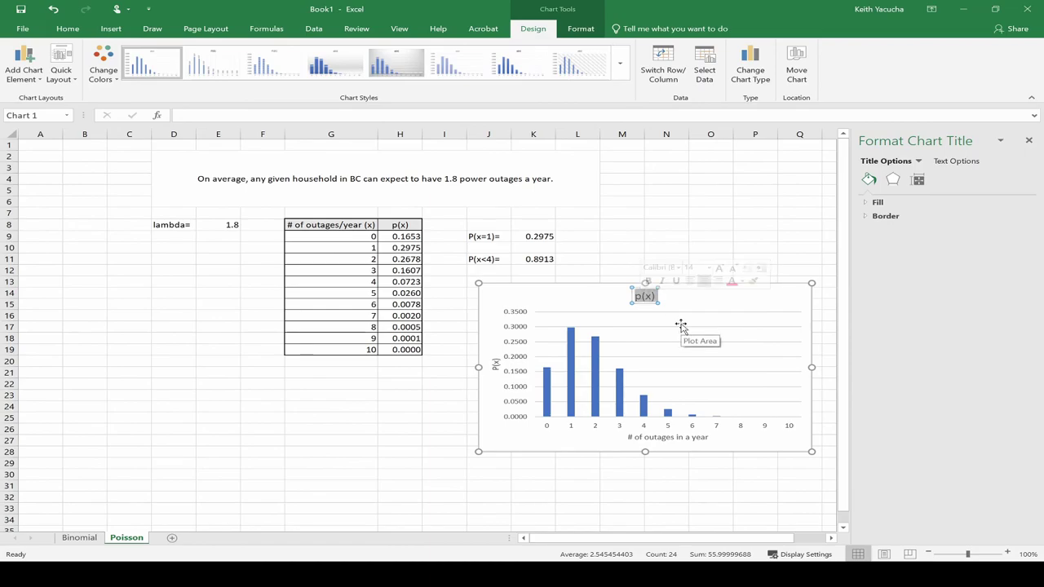
text(Probab)
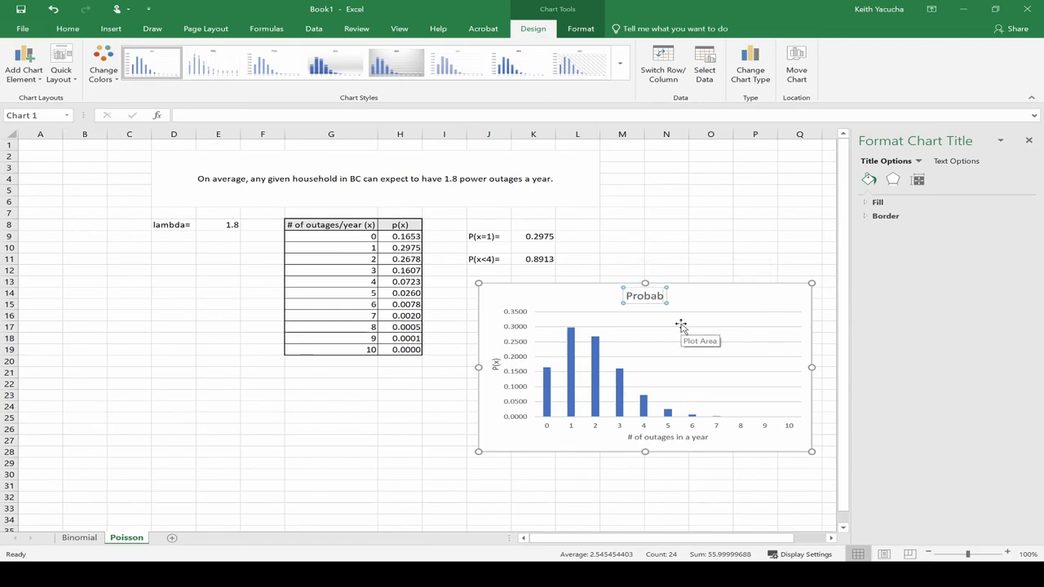
text(ility distri)
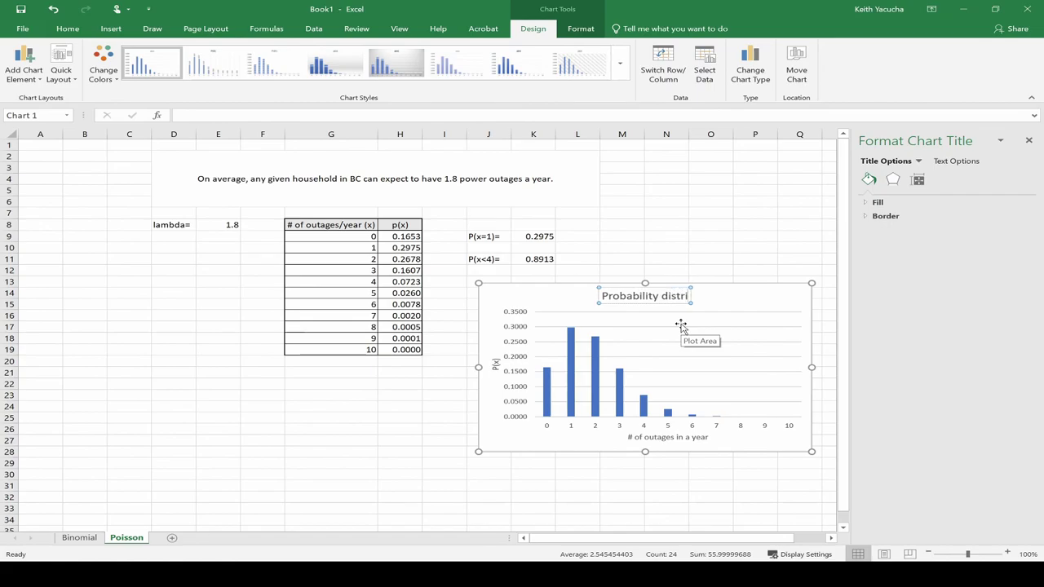
text(bution of poweroutages)
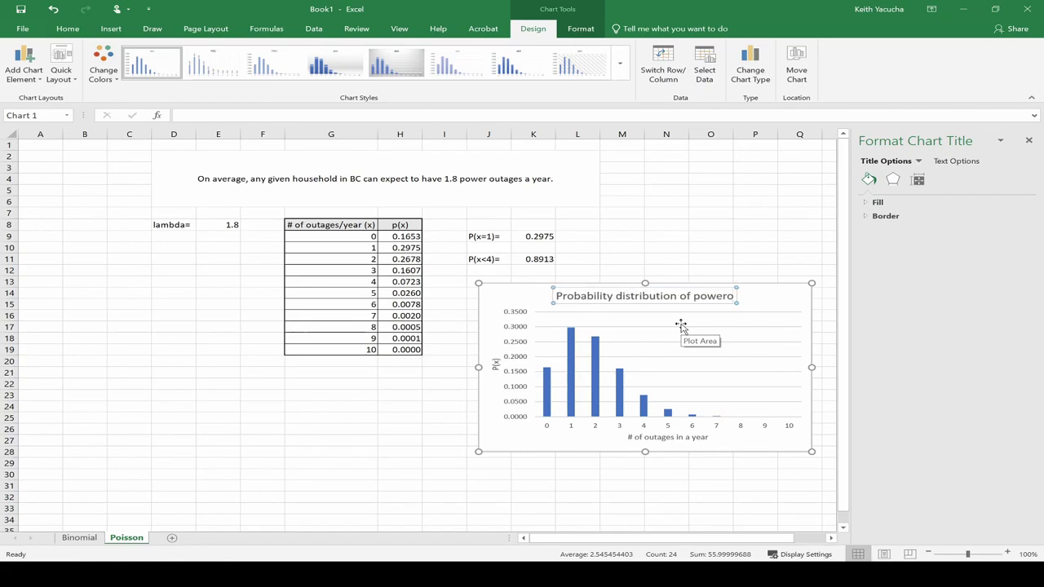
key(BackSpace)
key(BackSpace)
key(BackSpace)
key(BackSpace)
key(BackSpace)
key(BackSpace)
key(BackSpace)
text(outages in a year)
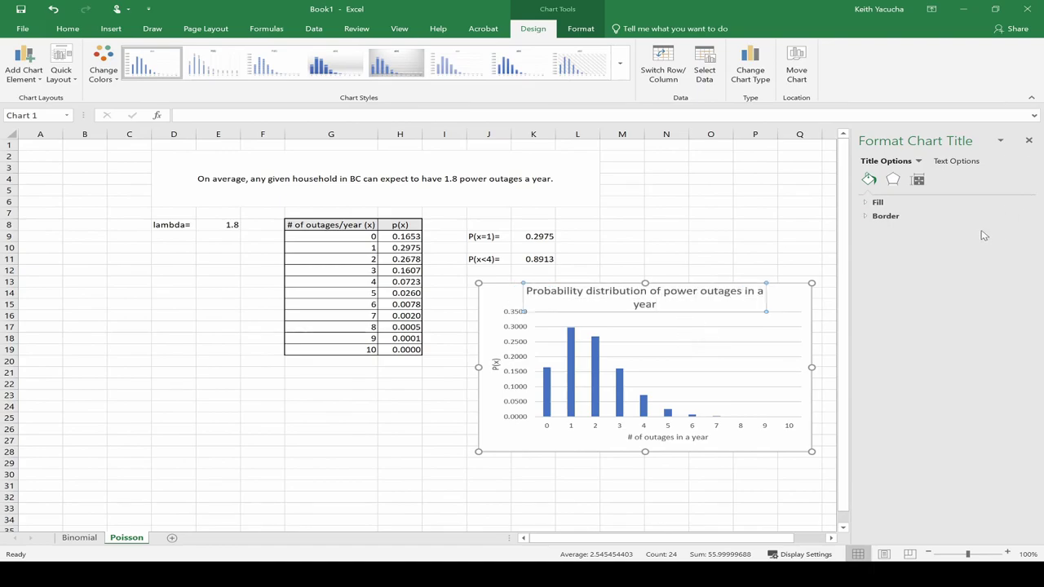
click(1030, 142)
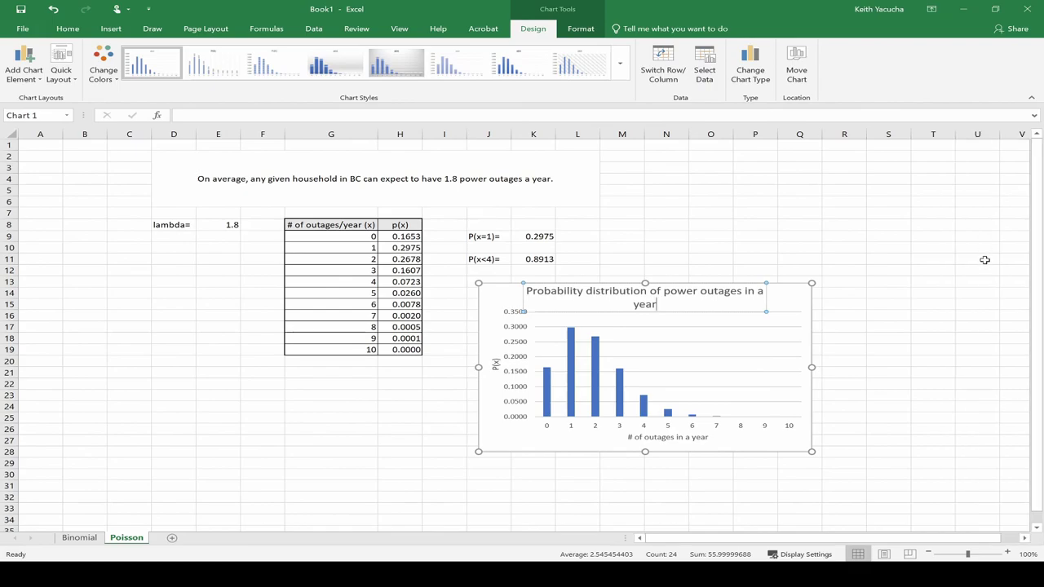
click(1005, 295)
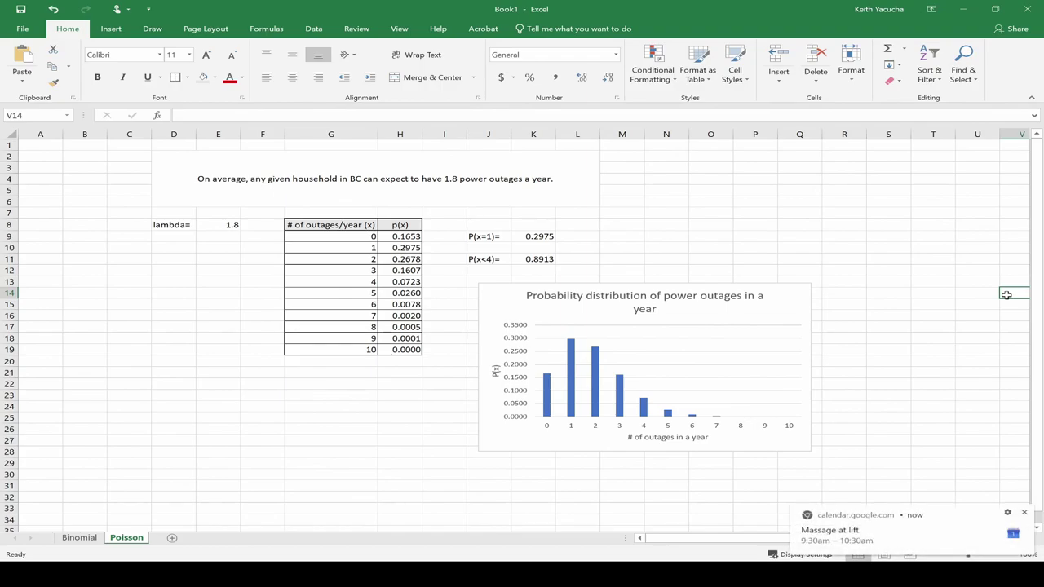
click(1025, 513)
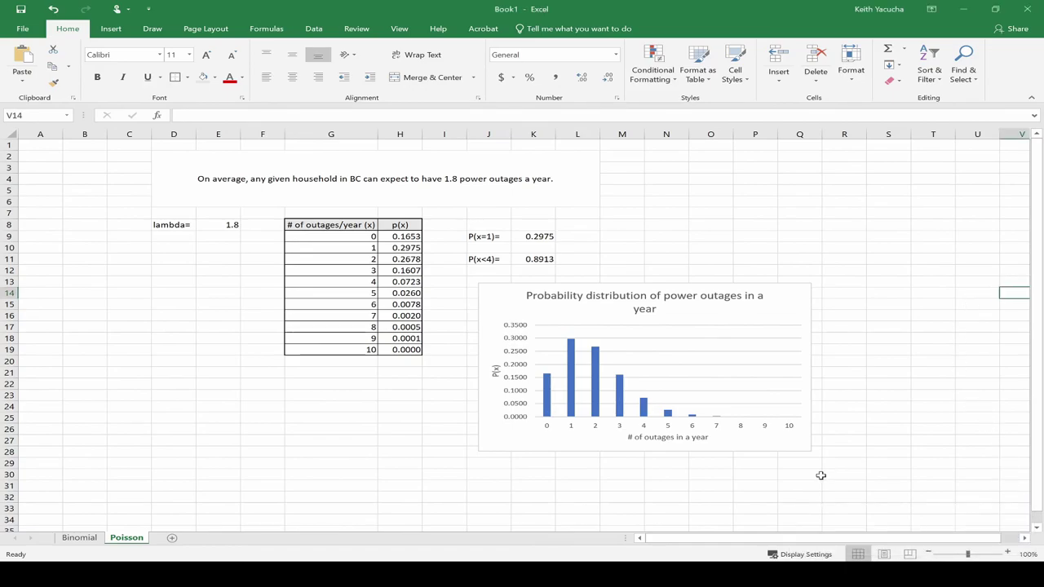